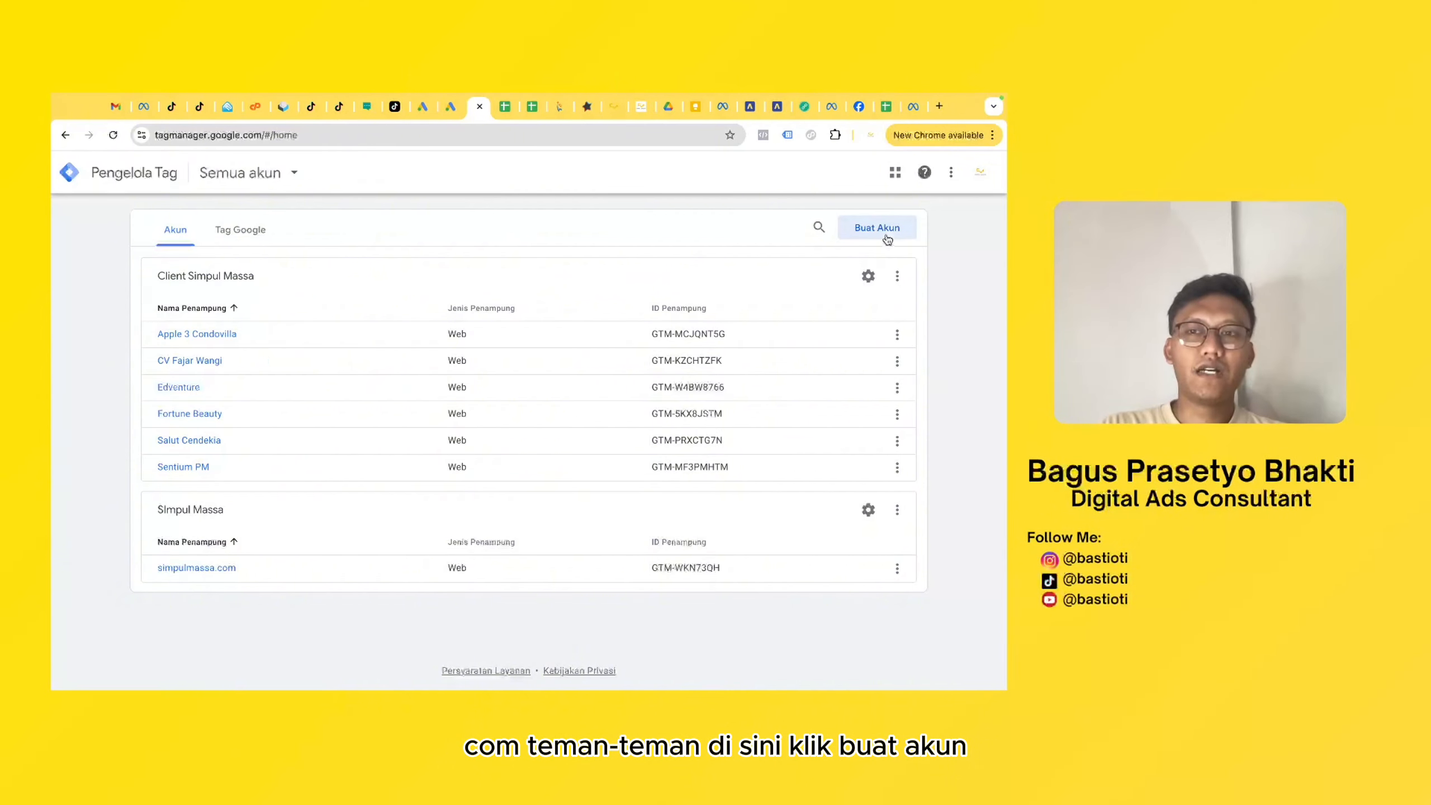
- Start a new Tag Manager account named vanadium and set its country to Indonesia
{"action": "left_click", "coordinate": [876, 227]}
{"action": "left_click", "coordinate": [242, 361]}
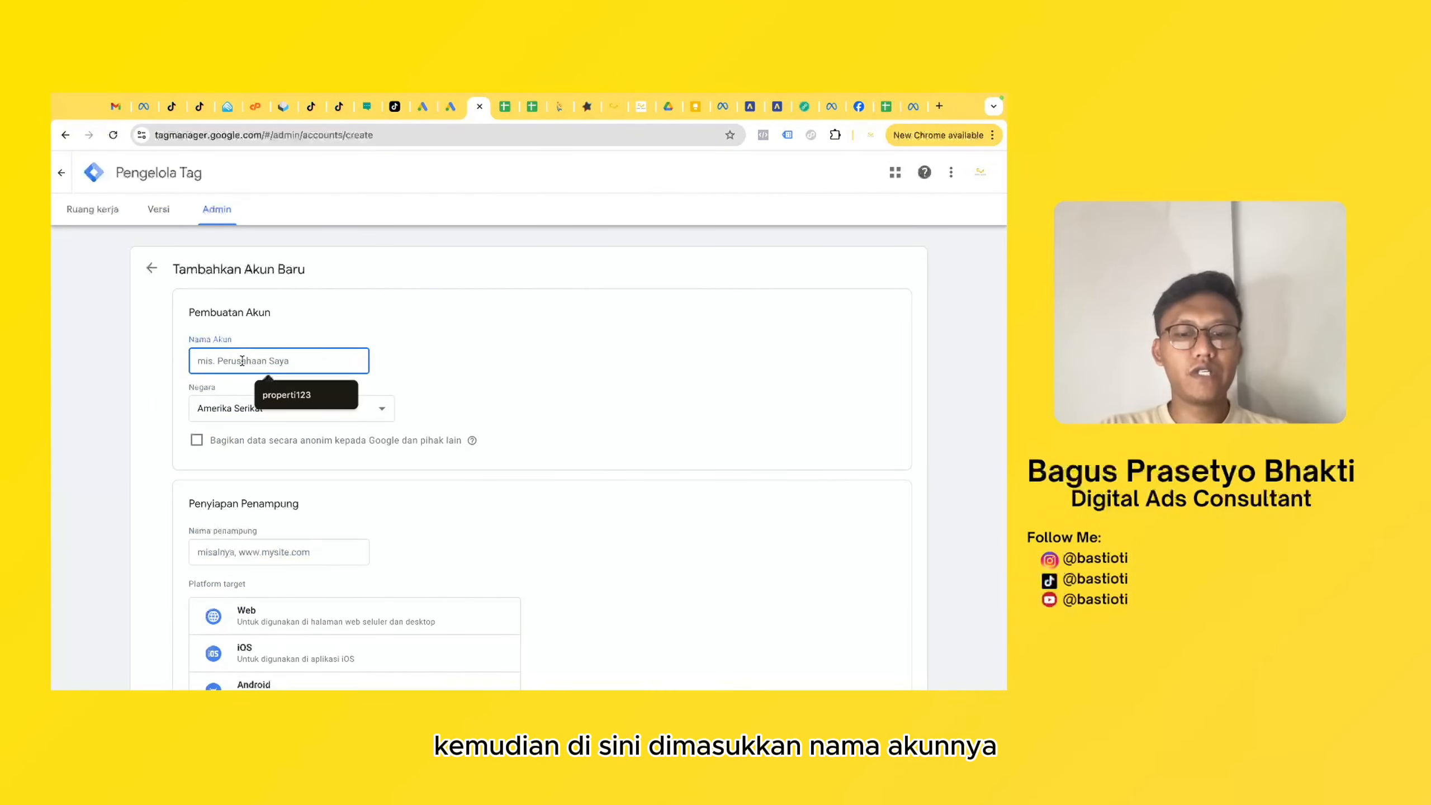
{"action": "left_click", "coordinate": [269, 409]}
{"action": "scroll", "coordinate": [268, 414], "scroll_direction": "down", "scroll_amount": 10}
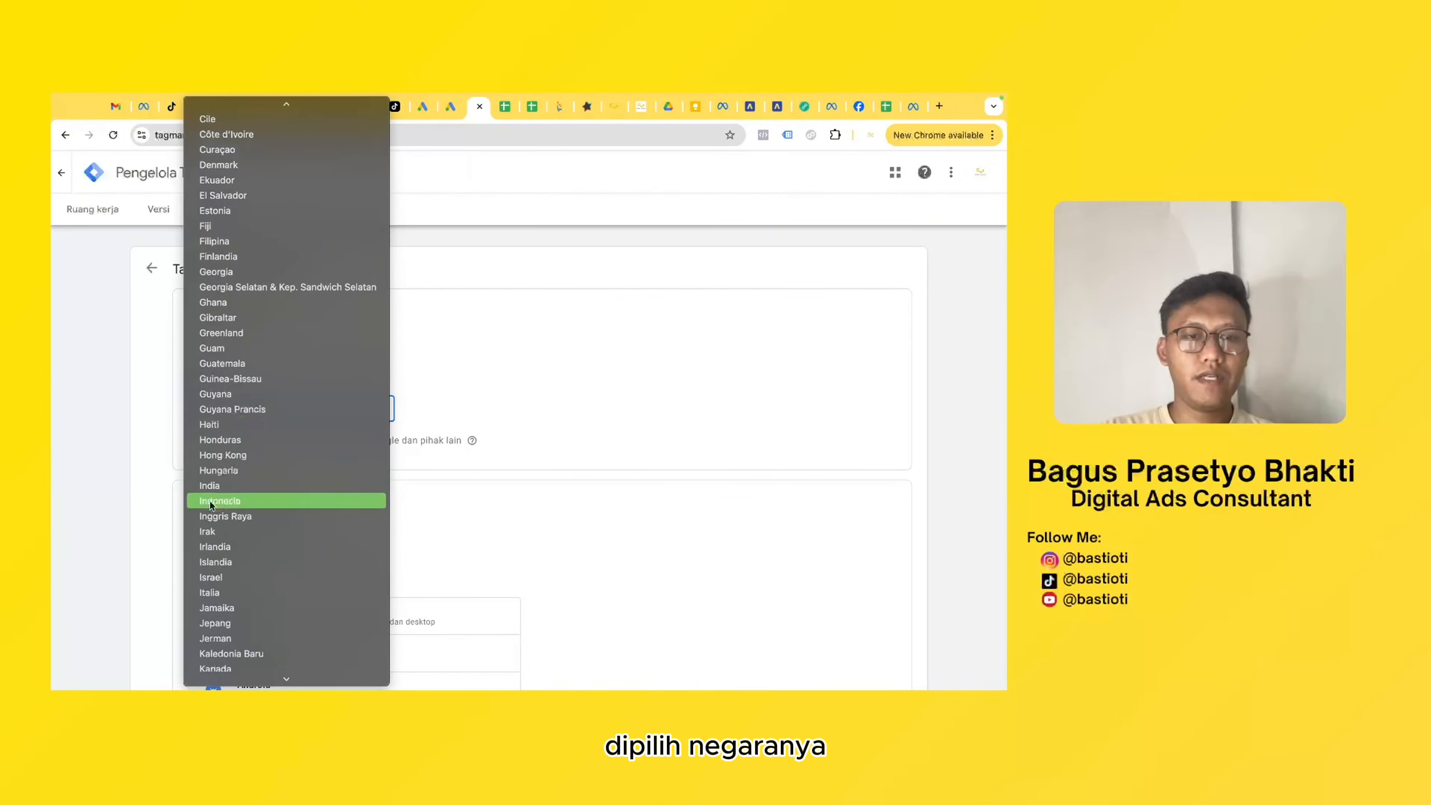
{"action": "left_click", "coordinate": [211, 501]}
- Set up the container as vanadium.com with Web as the target platform, and create the account
{"action": "scroll", "coordinate": [415, 374], "scroll_direction": "down", "scroll_amount": 3}
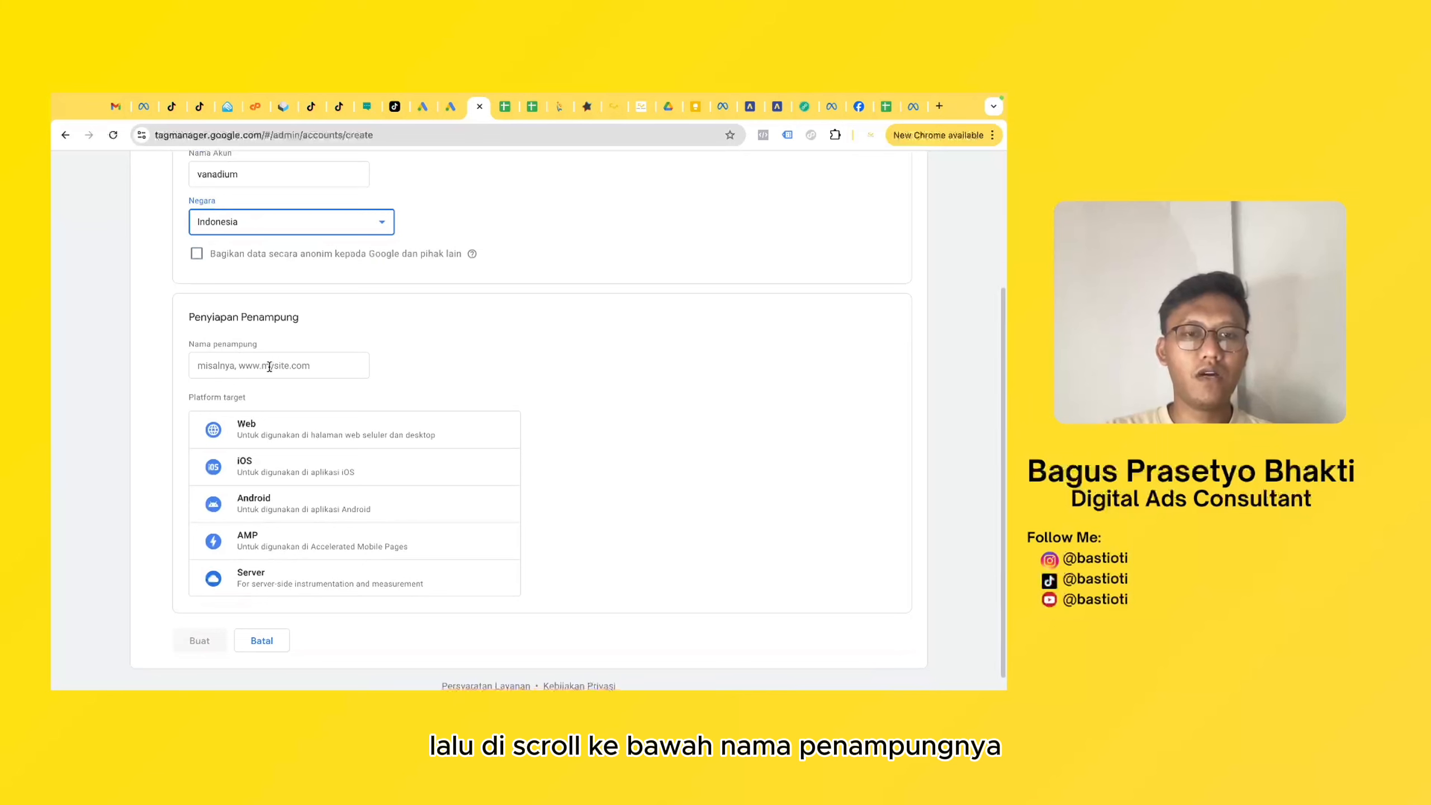
{"action": "left_click", "coordinate": [269, 367]}
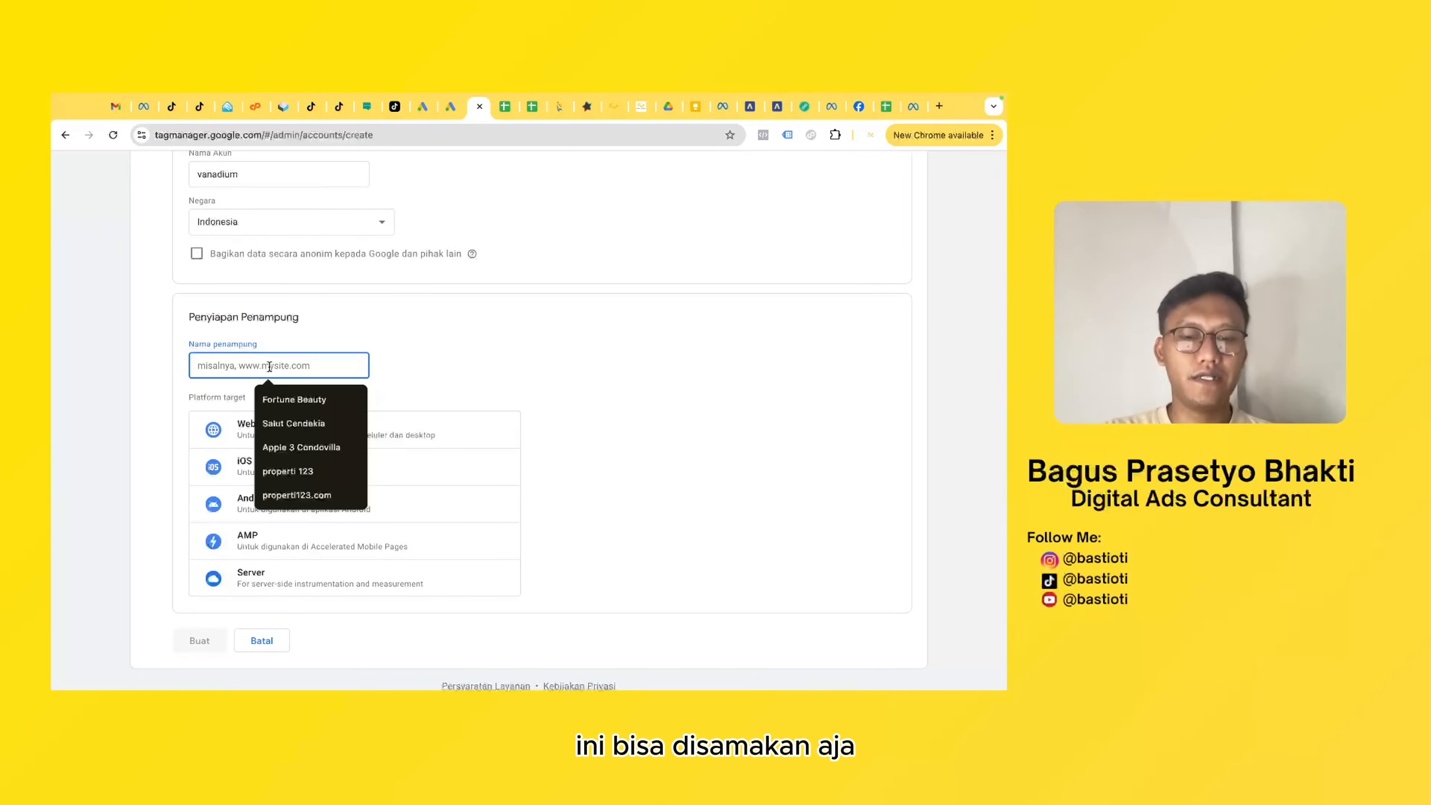
{"action": "type", "text": "vanadium.com"}
{"action": "left_click", "coordinate": [407, 377]}
{"action": "scroll", "coordinate": [407, 376], "scroll_direction": "down", "scroll_amount": 1}
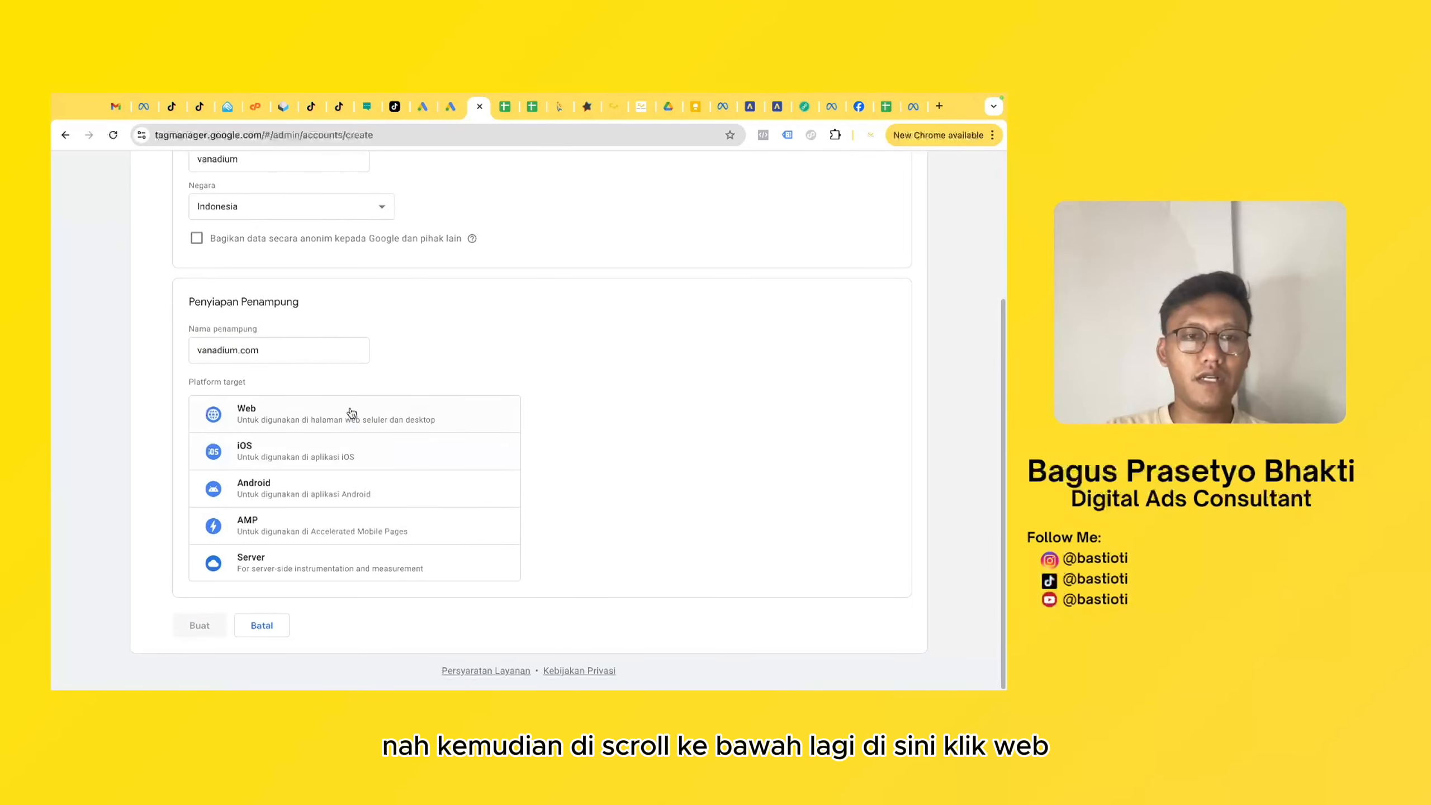
{"action": "left_click", "coordinate": [317, 401]}
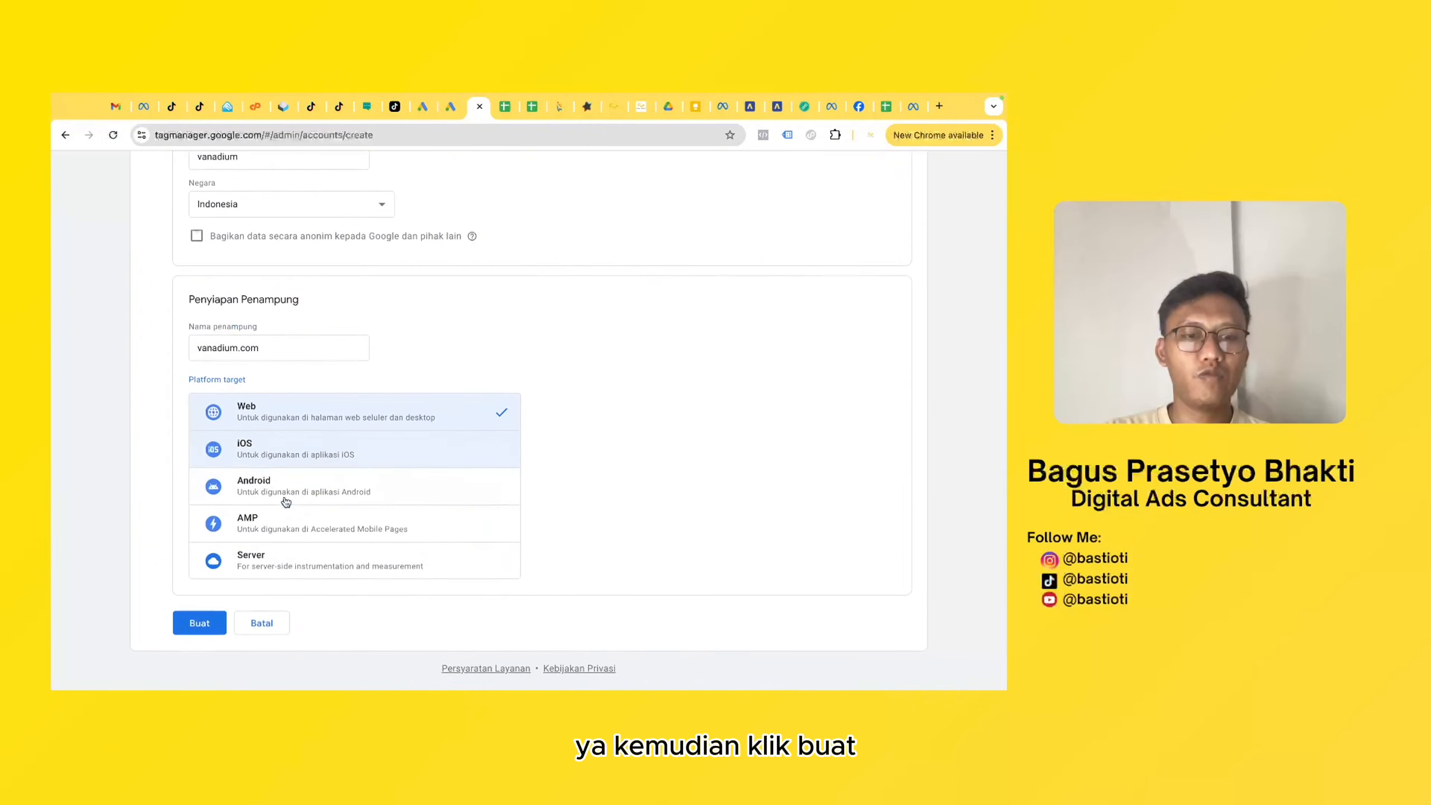
{"action": "left_click", "coordinate": [217, 631]}
- Review the Google Tag Manager terms of service, agree to the GDPR data processing terms, and accept the agreement
{"action": "left_click", "coordinate": [428, 220]}
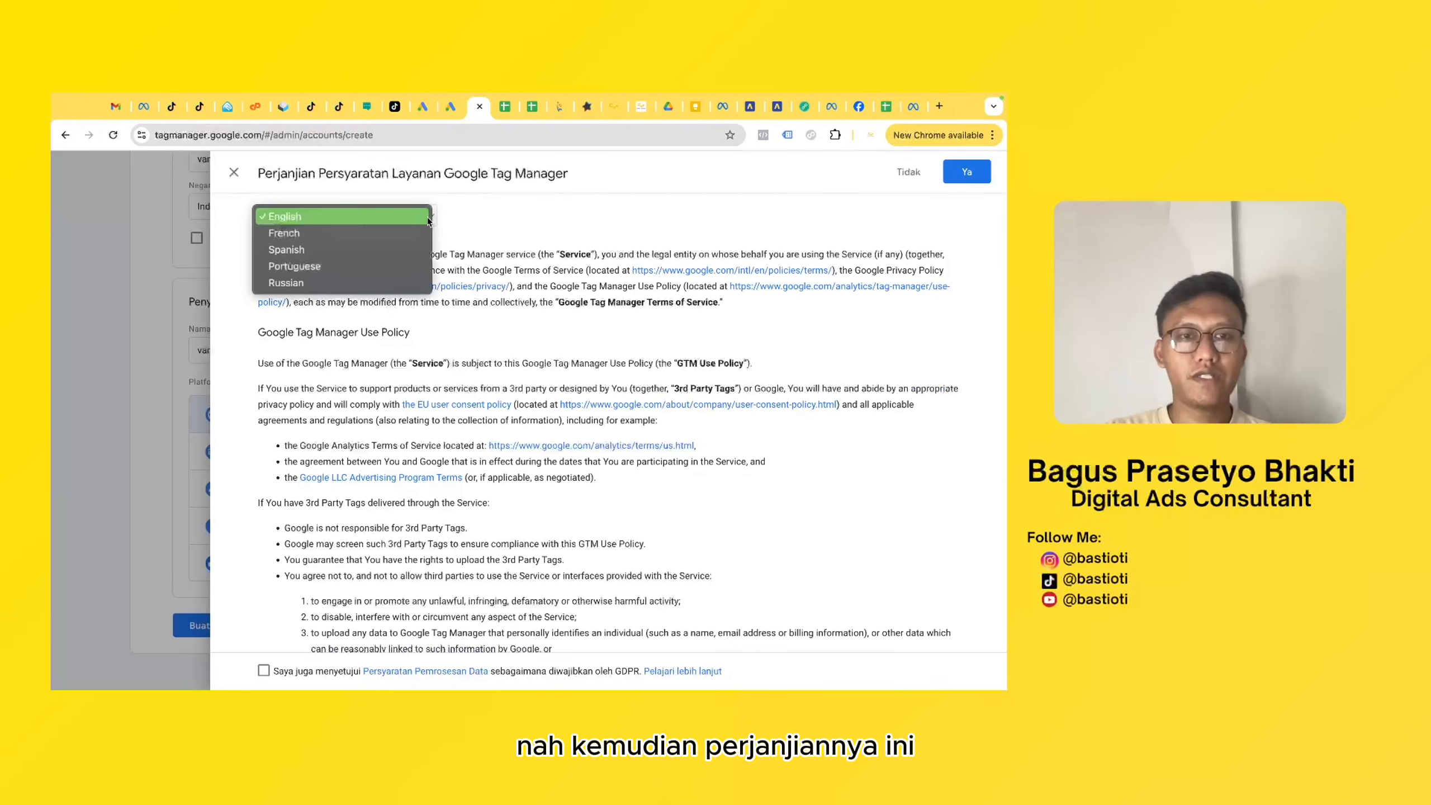
{"action": "left_click", "coordinate": [475, 211]}
{"action": "scroll", "coordinate": [468, 243], "scroll_direction": "down", "scroll_amount": 5}
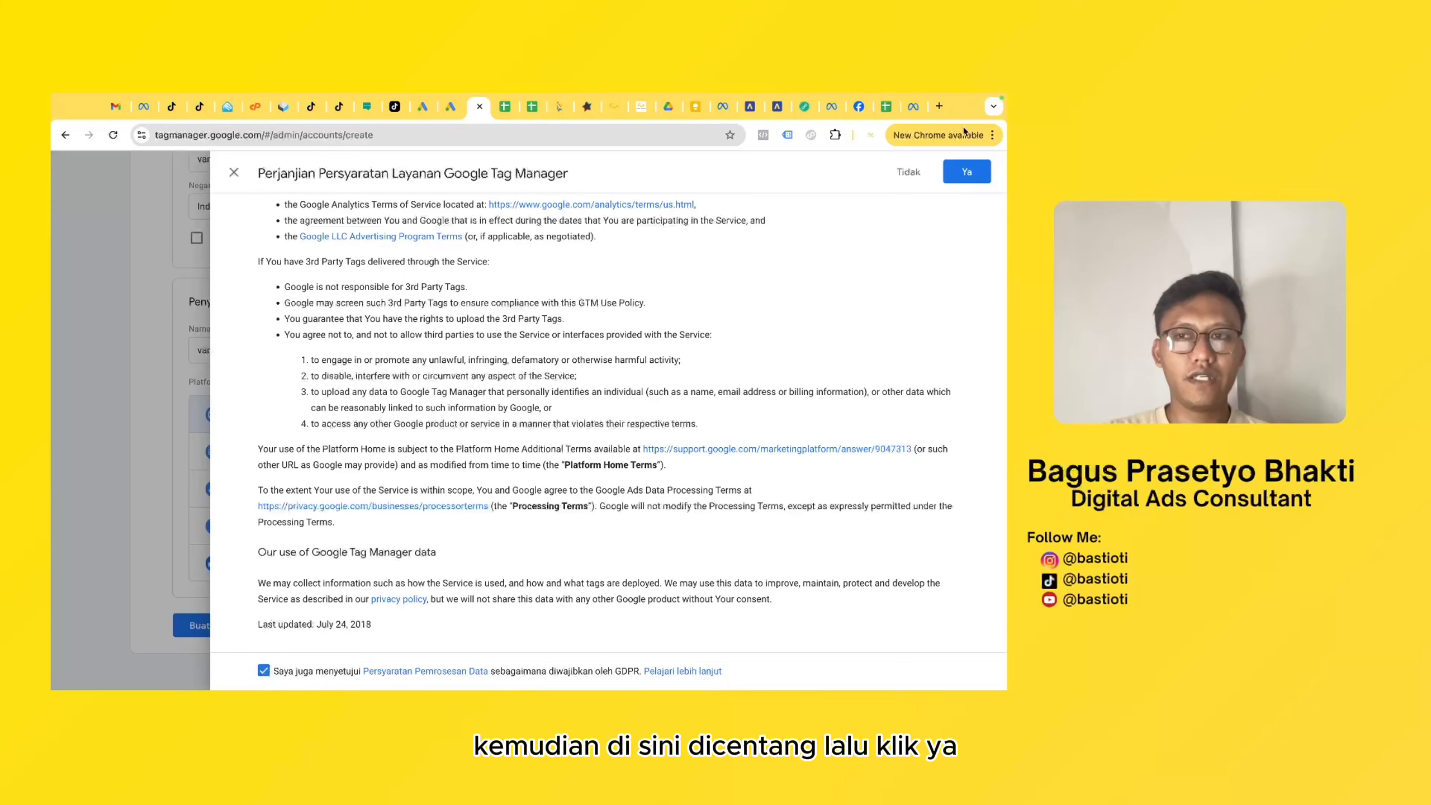
{"action": "left_click", "coordinate": [967, 171]}
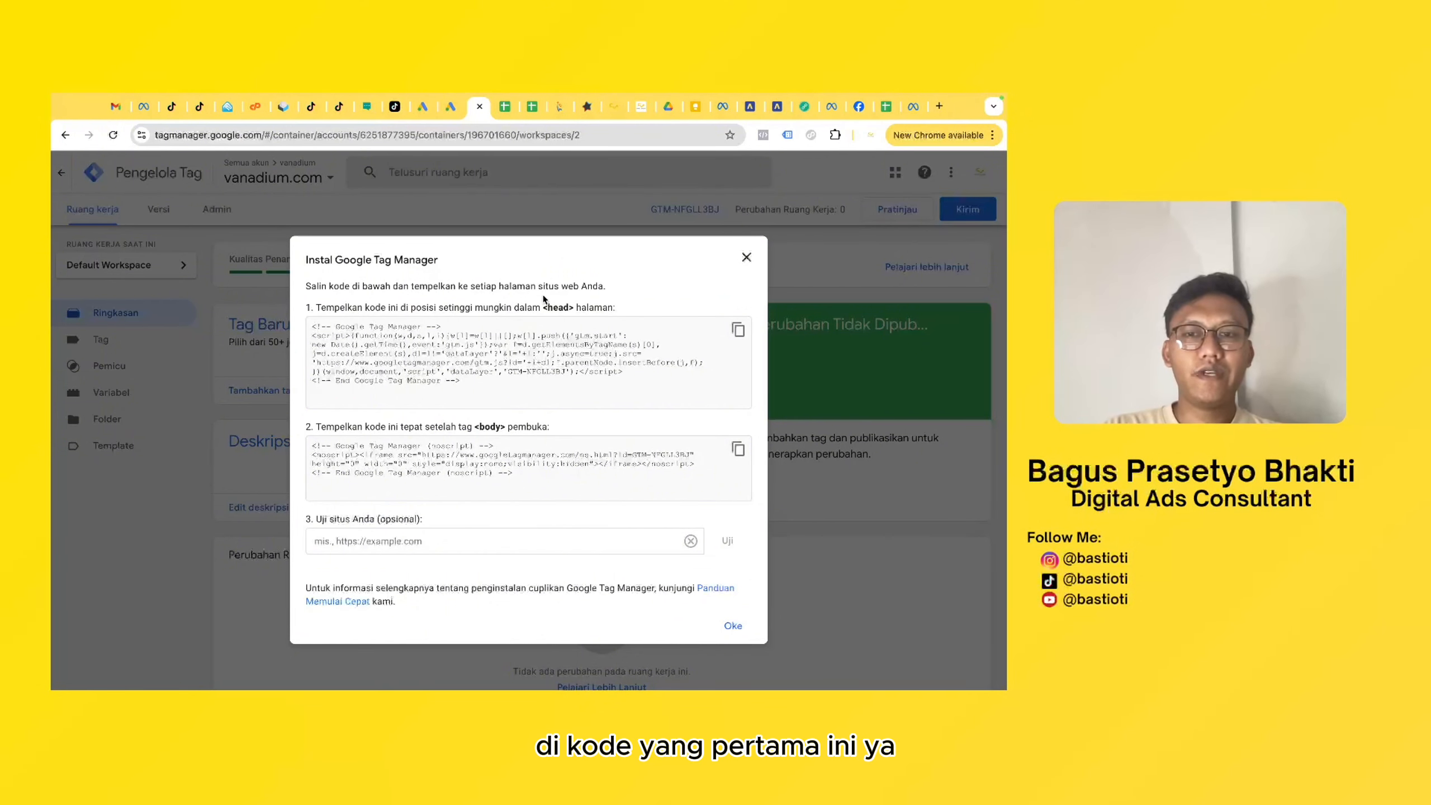
- Copy the Google Tag Manager head code and switch to the Vanadium Townhouse WordPress dashboard
{"action": "left_click", "coordinate": [739, 332]}
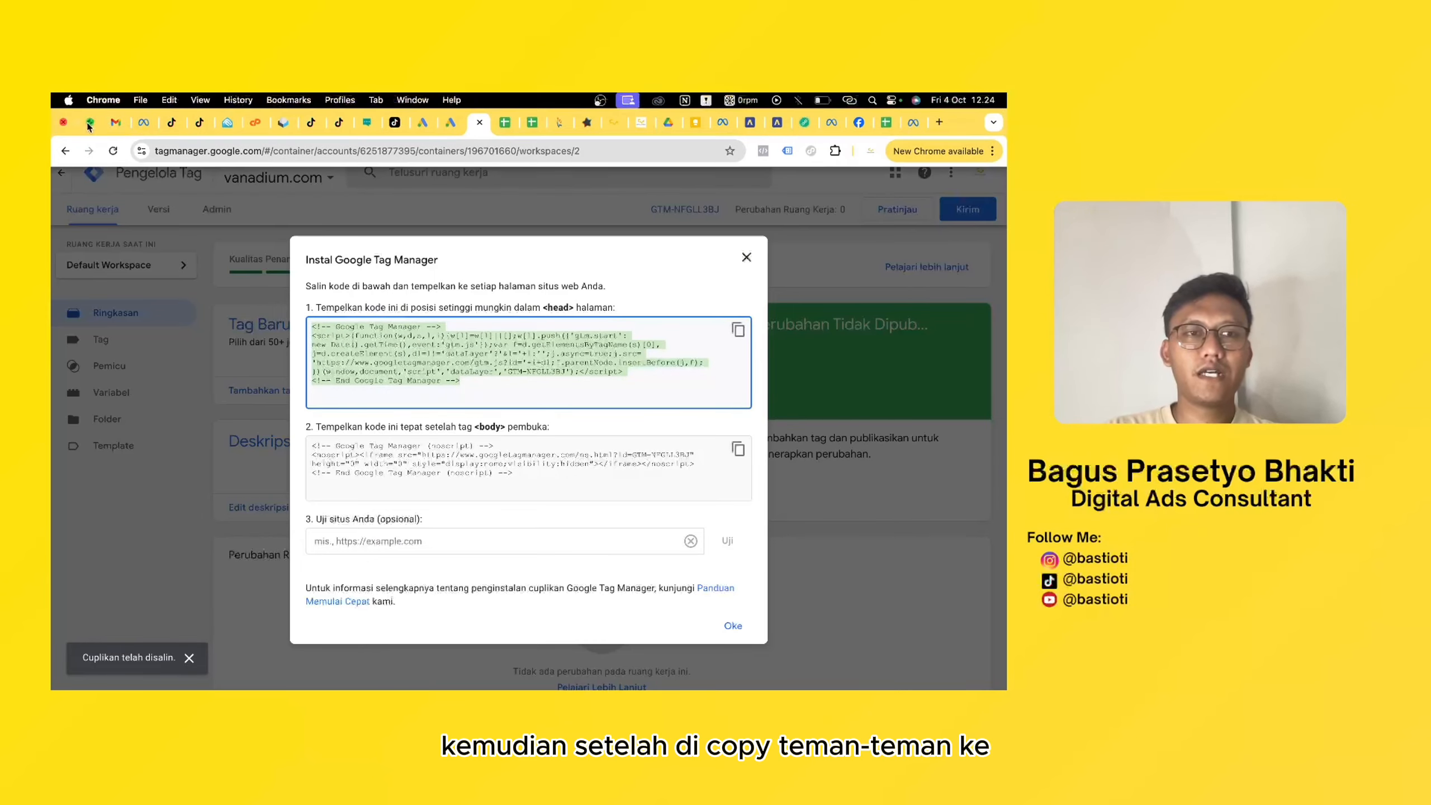
{"action": "left_click", "coordinate": [92, 123]}
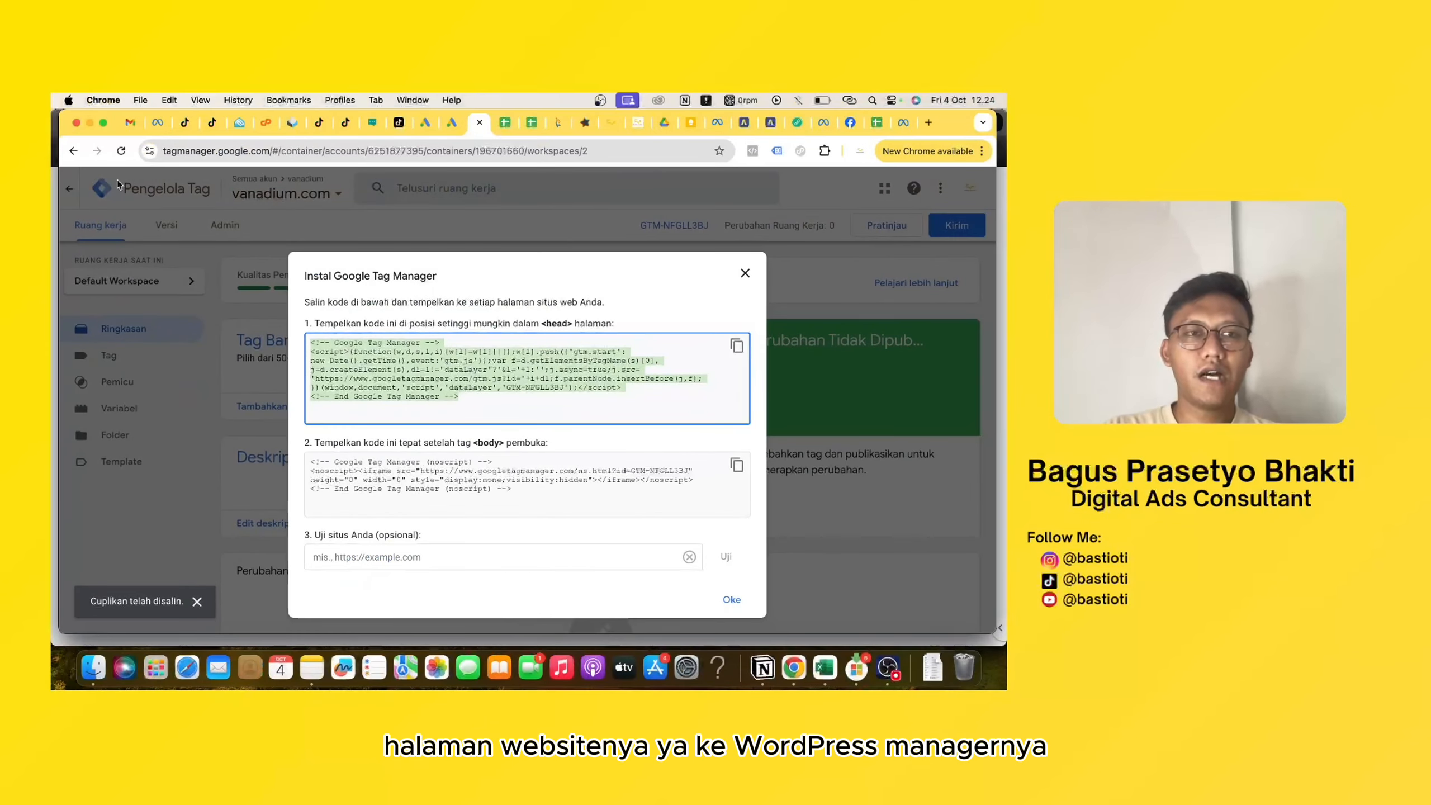
{"action": "left_click", "coordinate": [89, 124]}
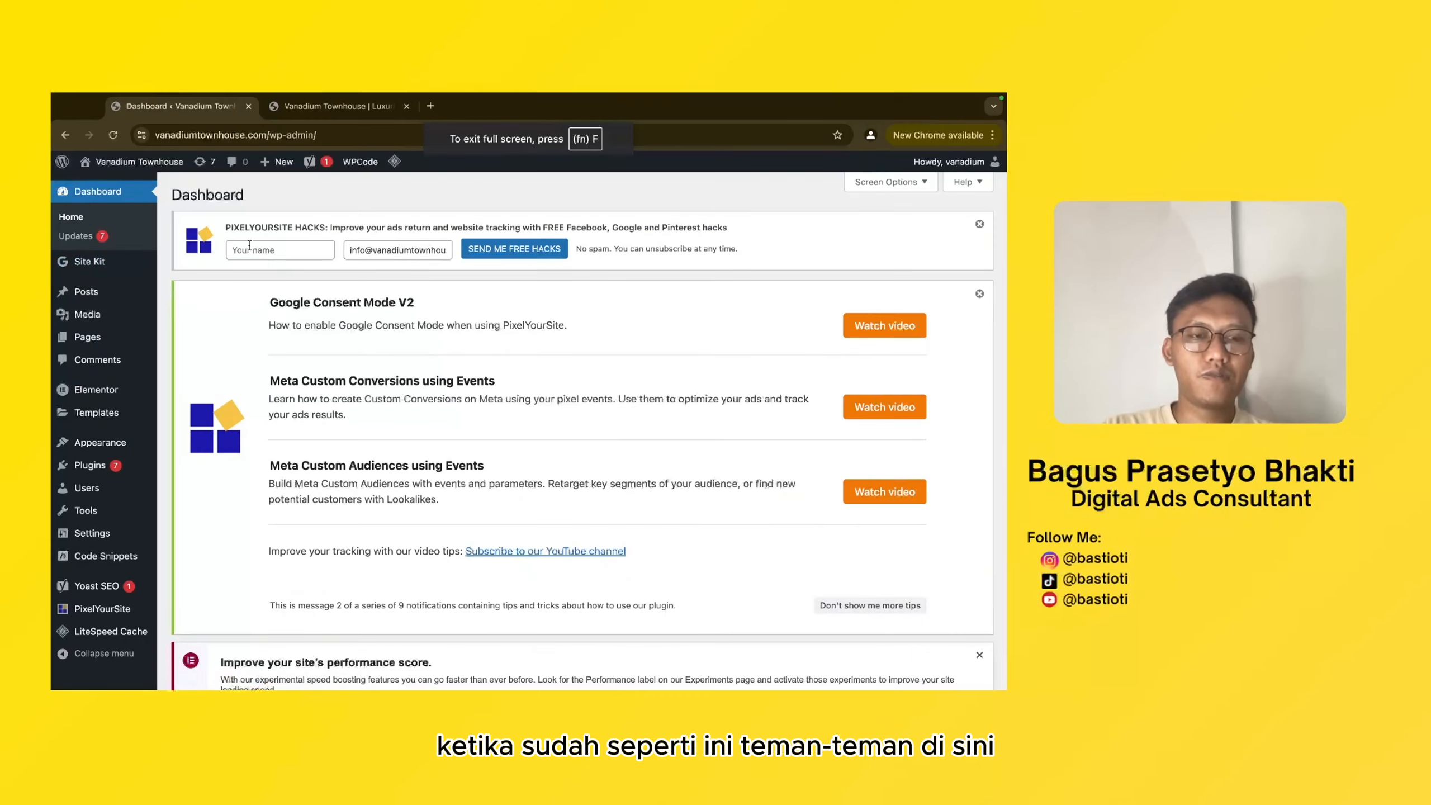
- Go to the page for adding new WordPress plugins and search for "wp code"
{"action": "mouse_move", "coordinate": [104, 446]}
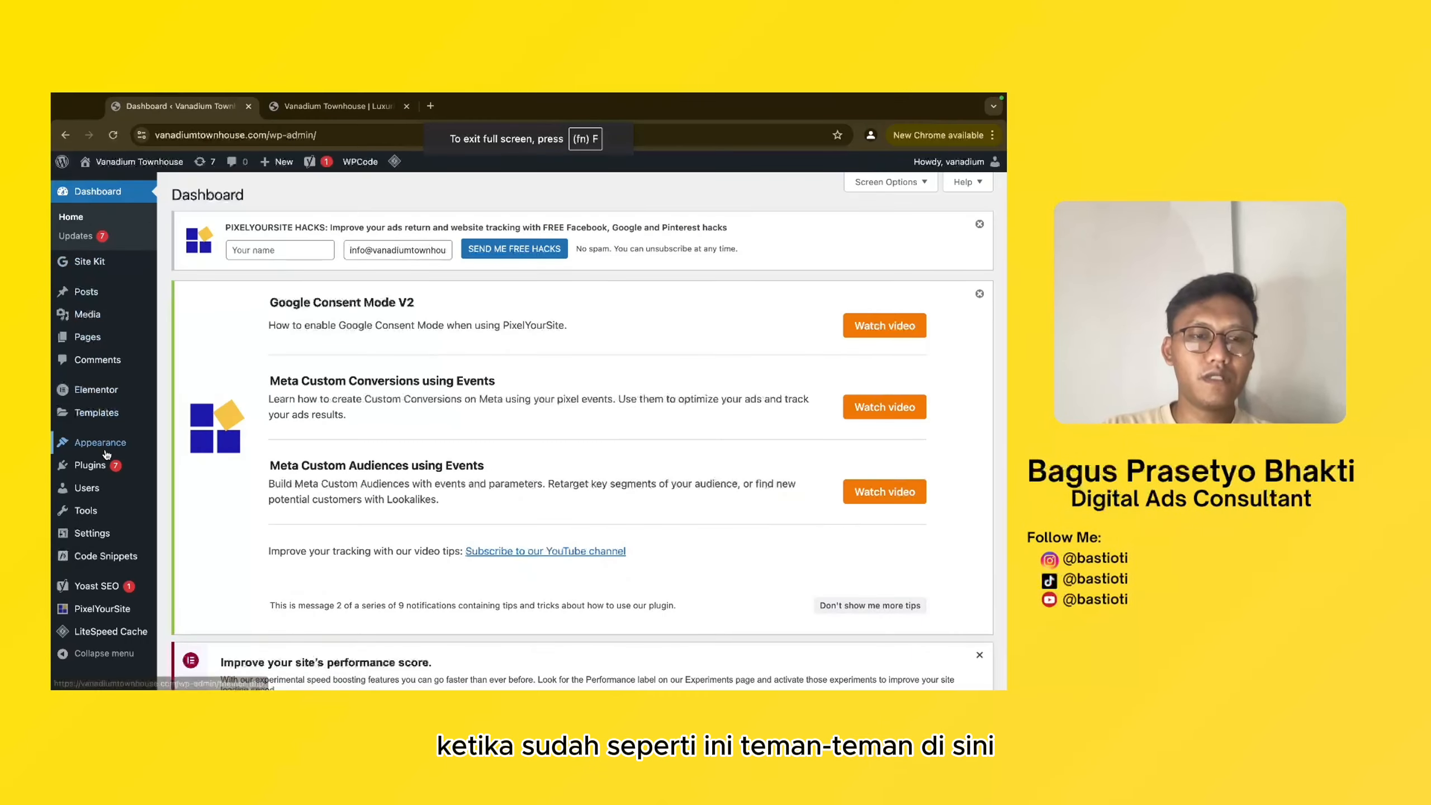
{"action": "scroll", "coordinate": [106, 454], "scroll_direction": "down", "scroll_amount": 2}
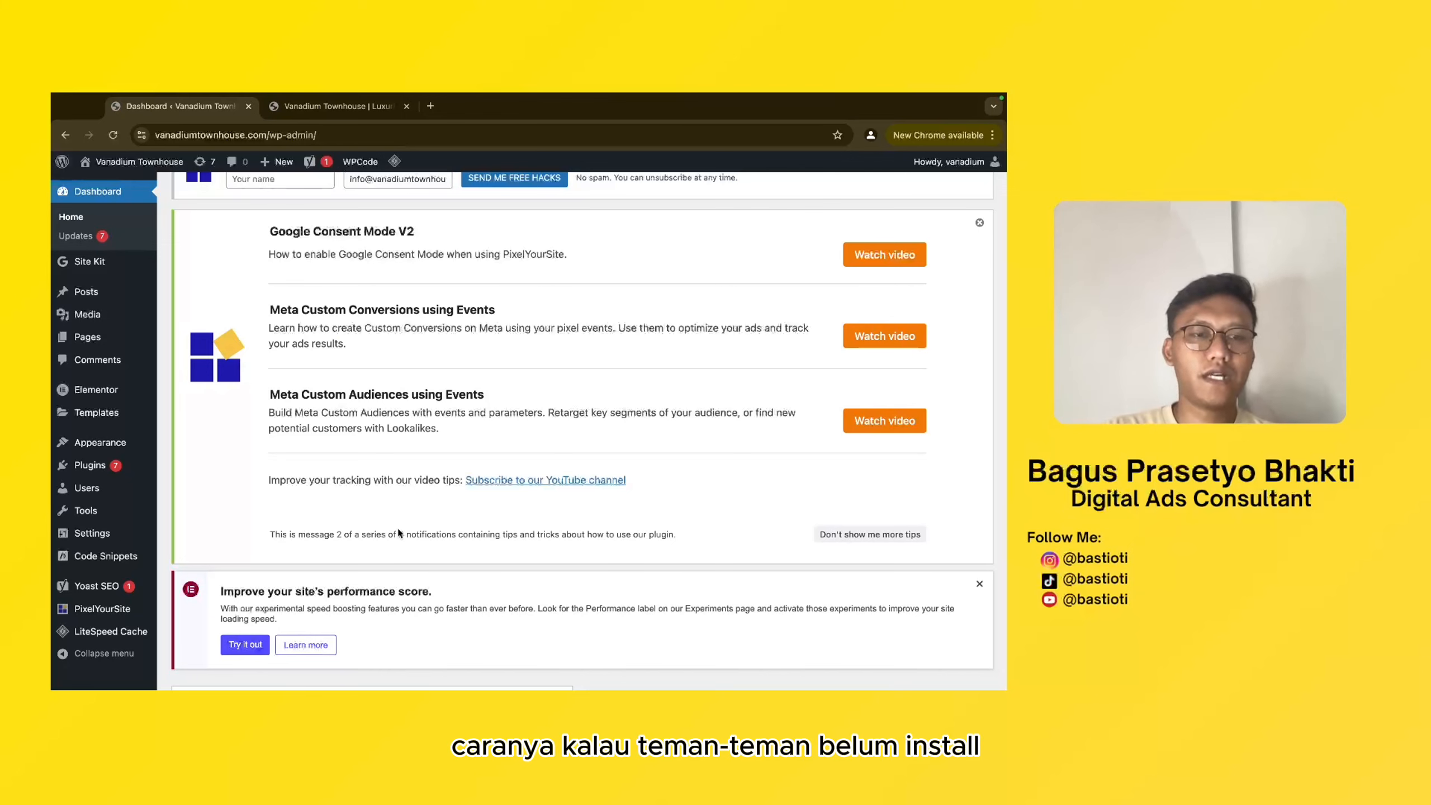
{"action": "mouse_move", "coordinate": [143, 475]}
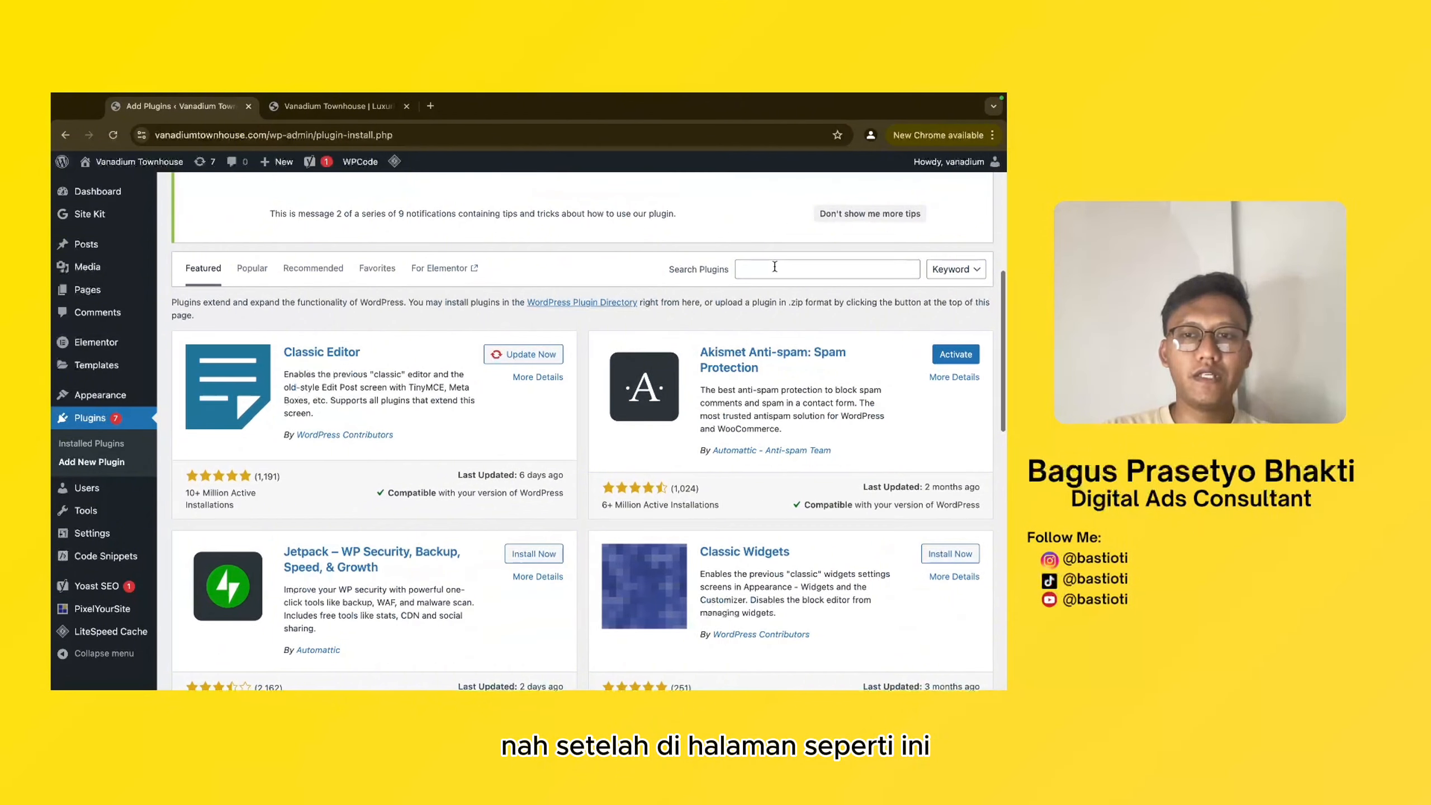
{"action": "left_click", "coordinate": [773, 269]}
{"action": "type", "text": "wp code"}
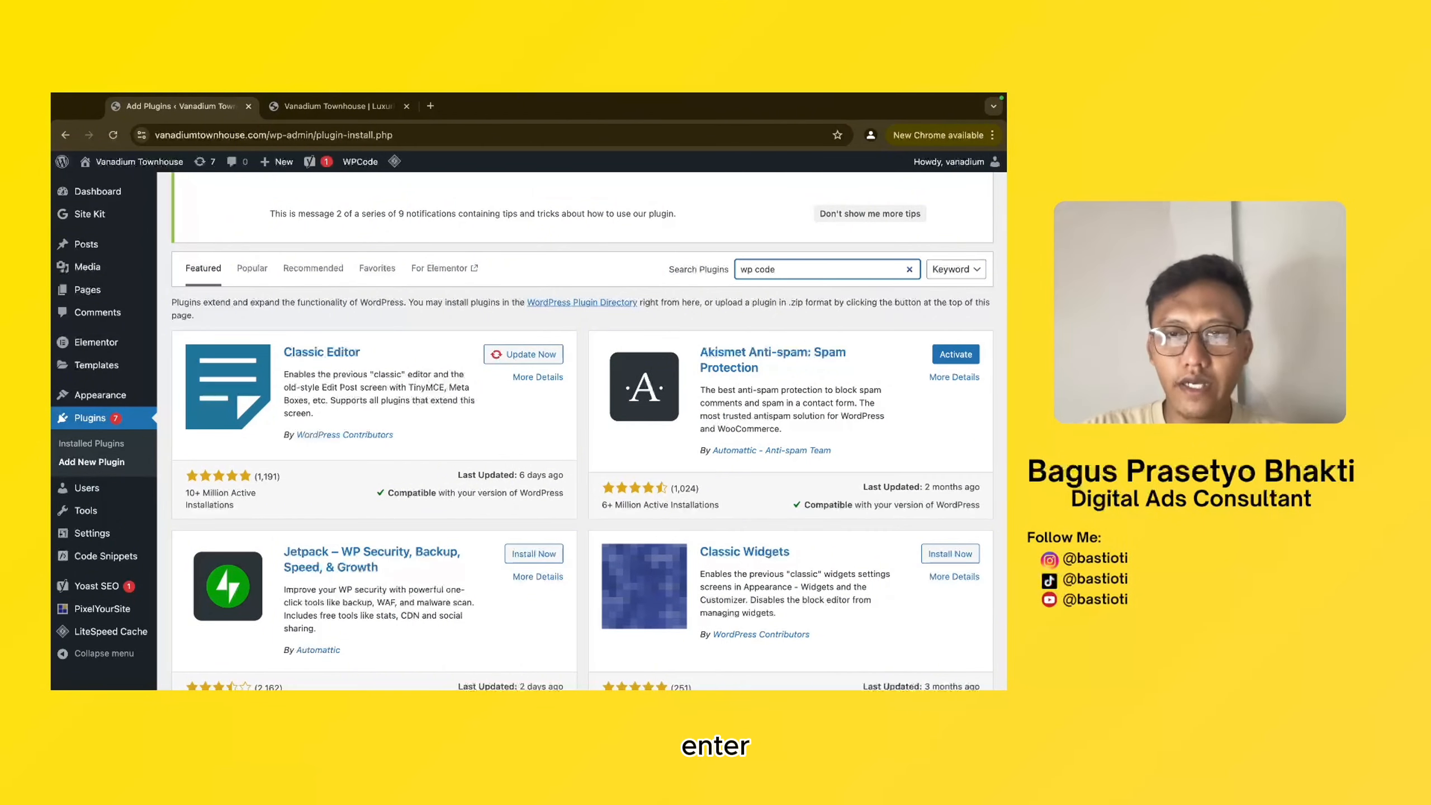
{"action": "key", "text": "Return"}
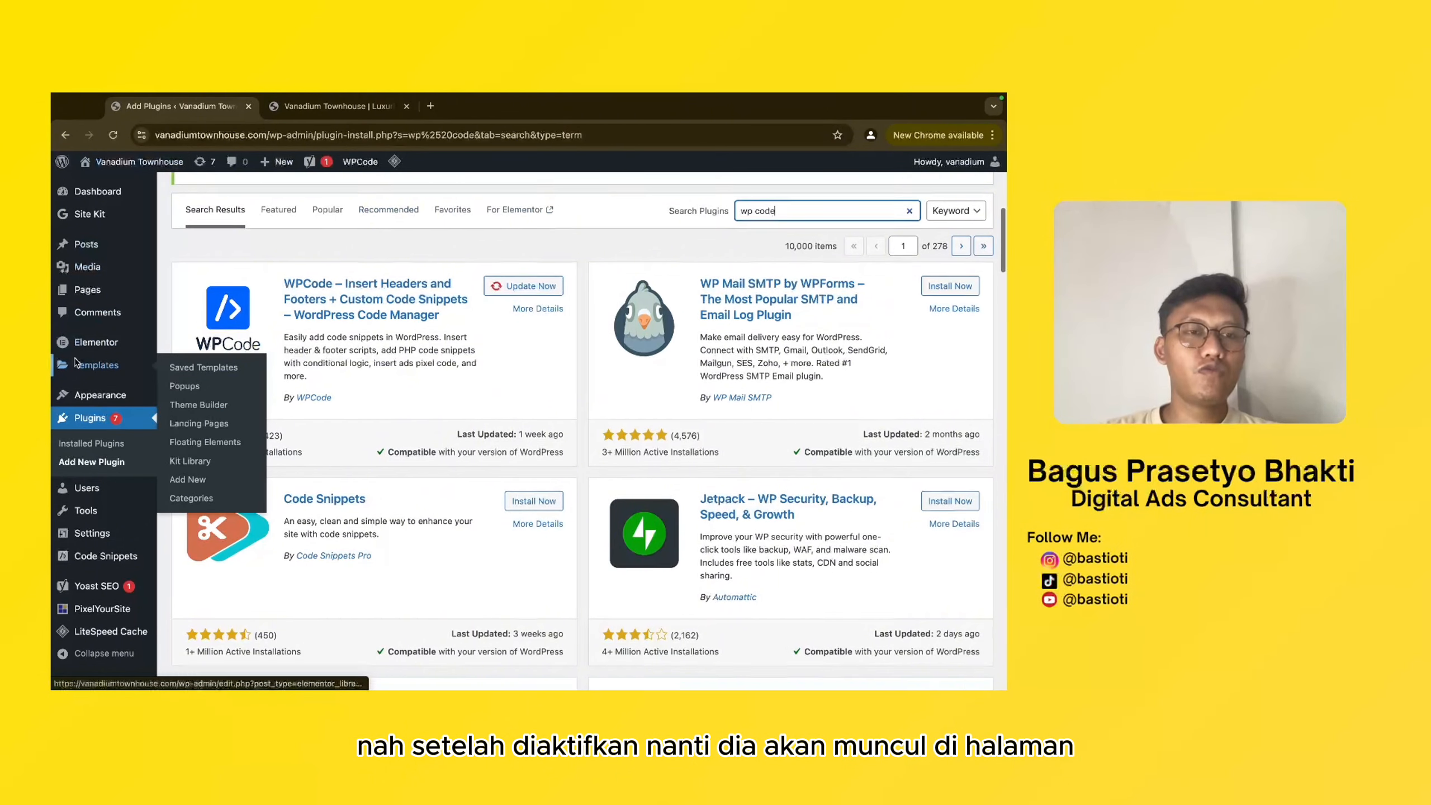
{"action": "scroll", "coordinate": [113, 440], "scroll_direction": "down", "scroll_amount": 2}
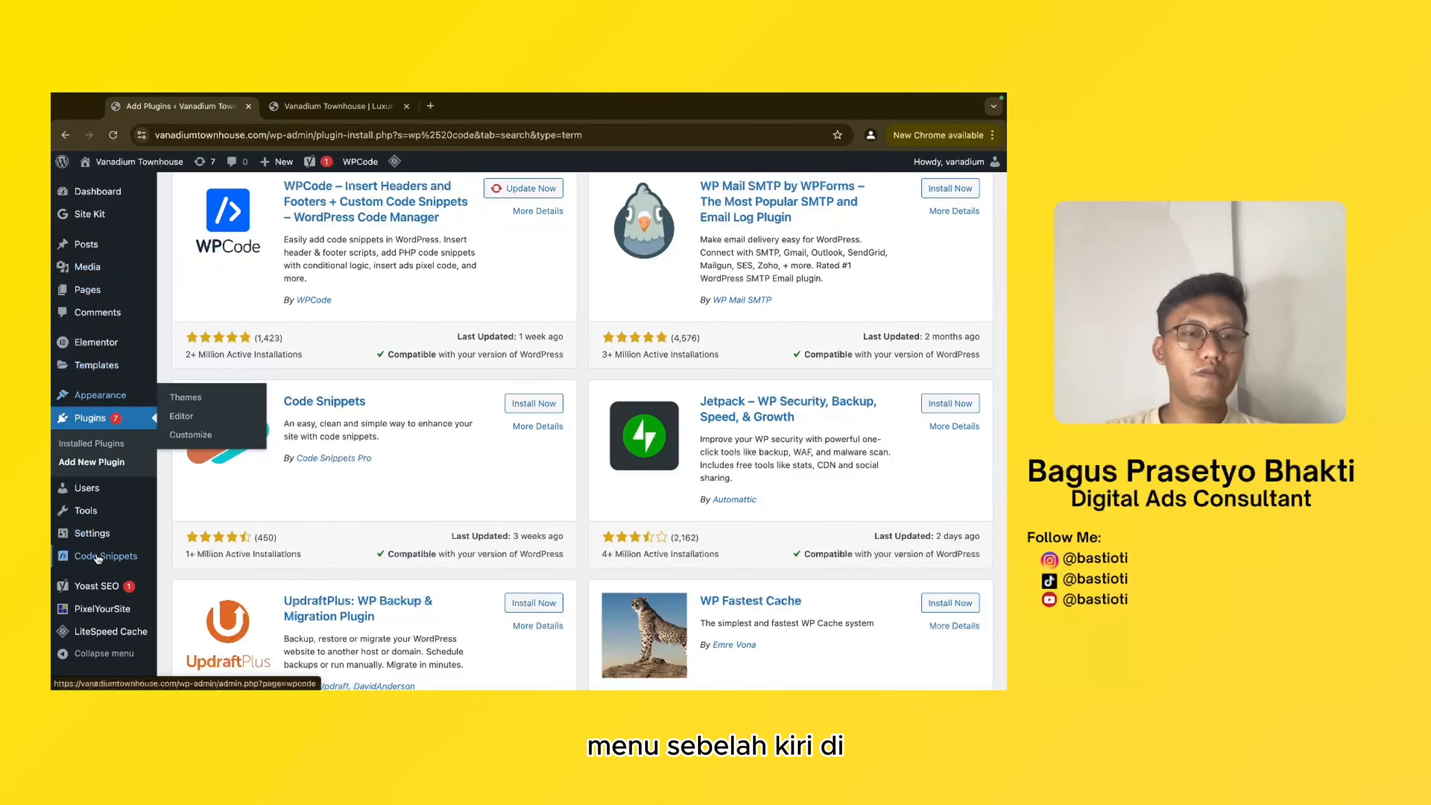
- Paste the Tag Manager head code into WPCode's global Header scripts, below the end of the TikTok pixel code
{"action": "mouse_move", "coordinate": [94, 552]}
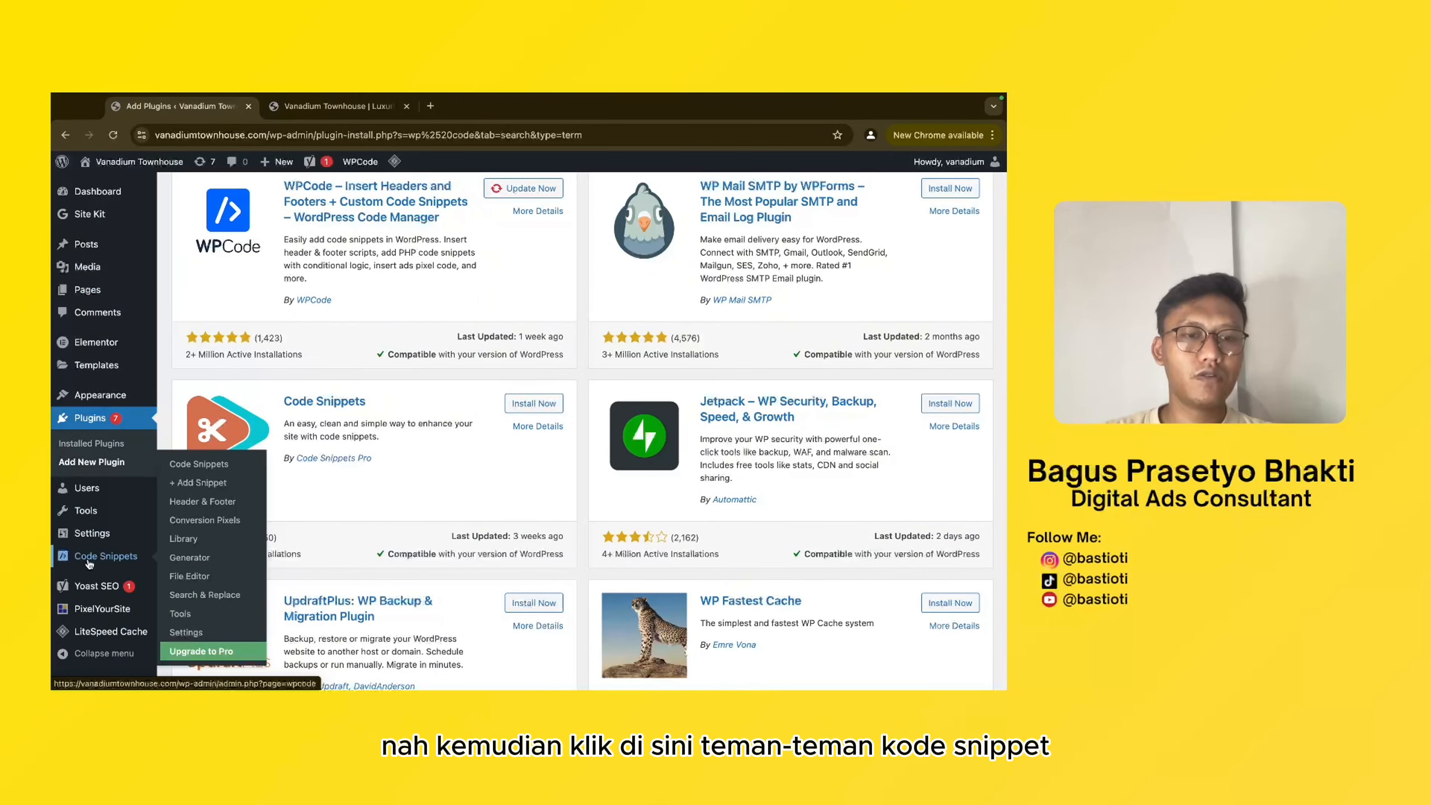
{"action": "left_click", "coordinate": [200, 501]}
{"action": "scroll", "coordinate": [502, 501], "scroll_direction": "down", "scroll_amount": 10}
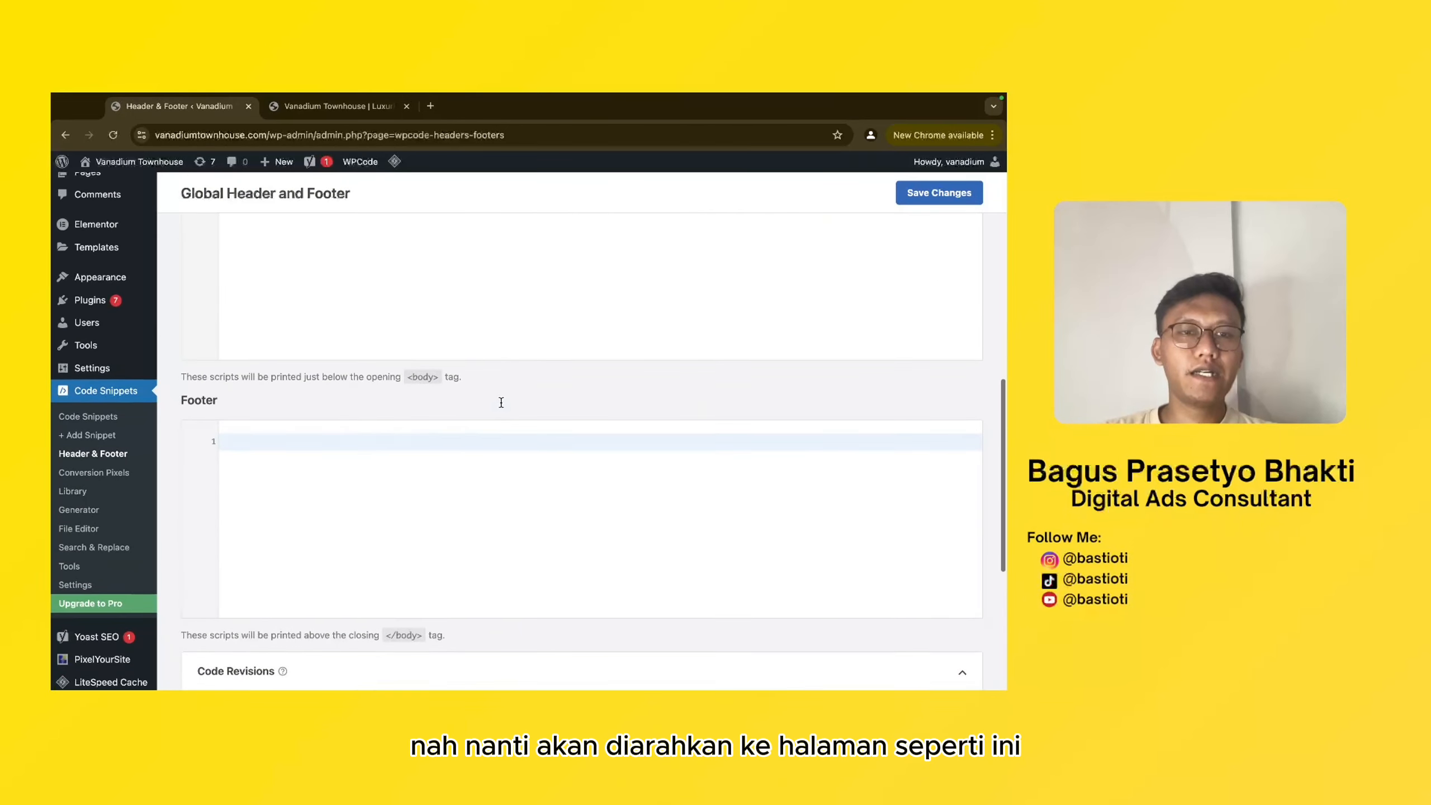
{"action": "scroll", "coordinate": [502, 402], "scroll_direction": "up", "scroll_amount": 3}
{"action": "scroll", "coordinate": [503, 407], "scroll_direction": "up", "scroll_amount": 1}
{"action": "scroll", "coordinate": [450, 428], "scroll_direction": "down", "scroll_amount": 5}
{"action": "left_click", "coordinate": [411, 472]}
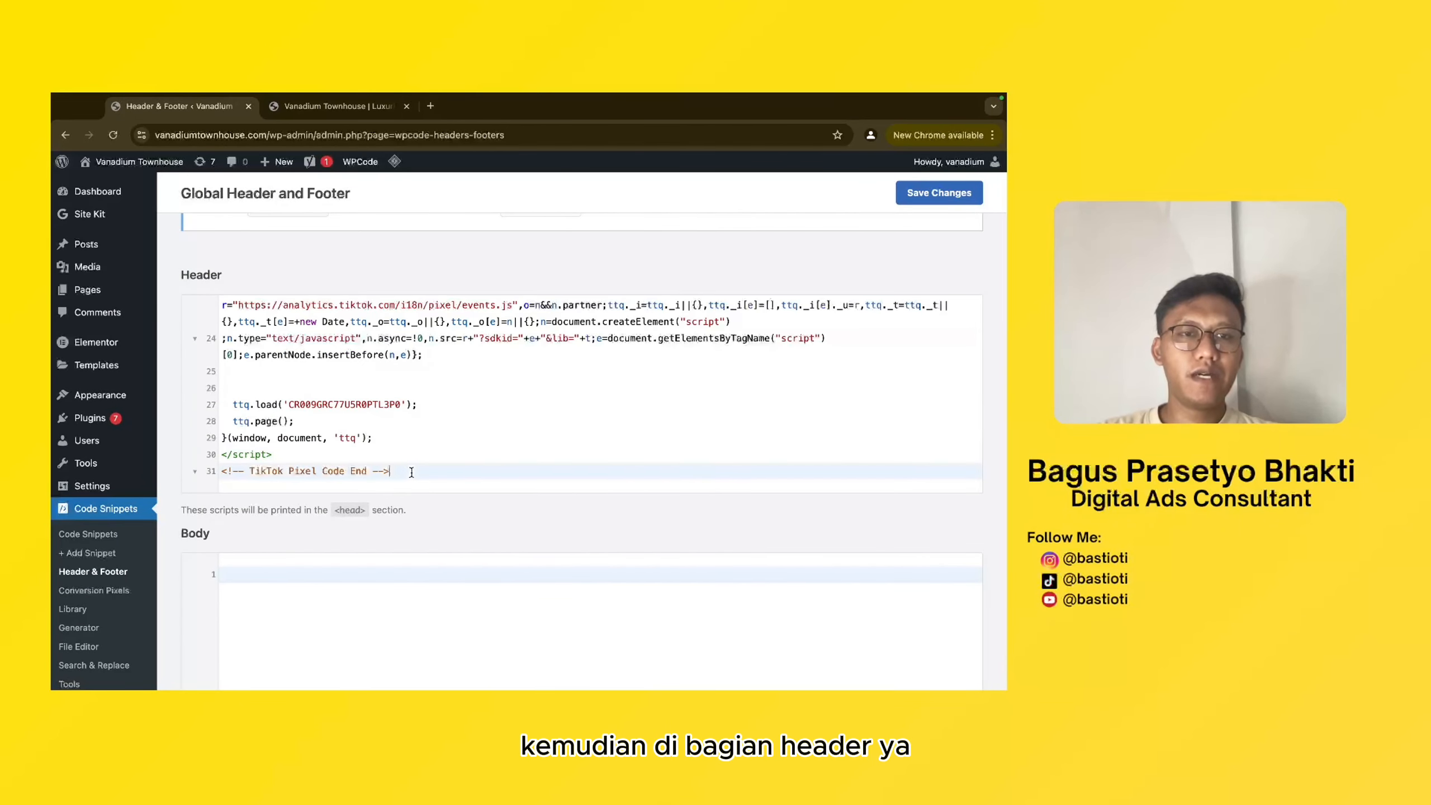
{"action": "key", "text": "super+v"}
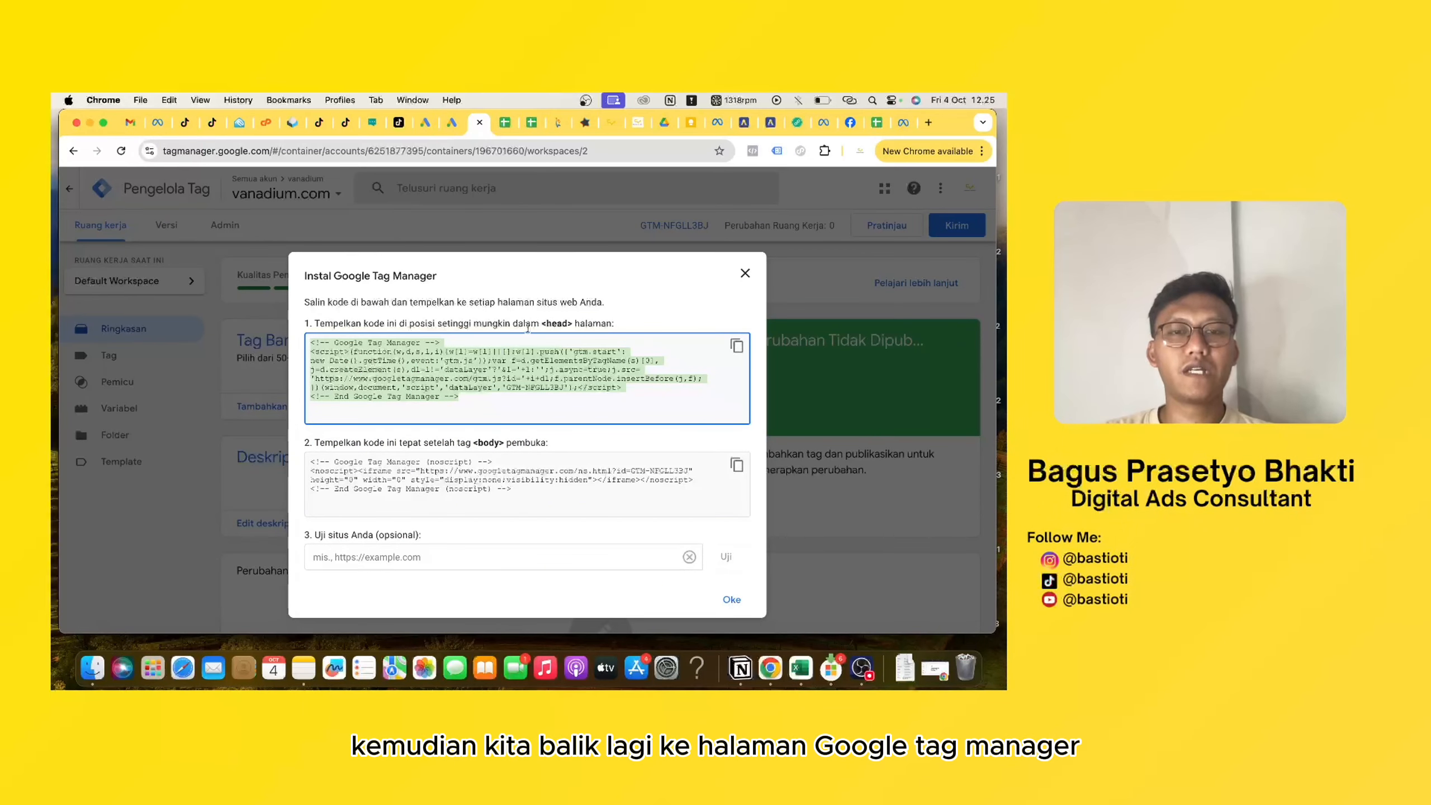
- Copy the Tag Manager noscript code into the global Body scripts in WPCode and save the changes
{"action": "left_click", "coordinate": [735, 468]}
{"action": "left_click", "coordinate": [735, 468]}
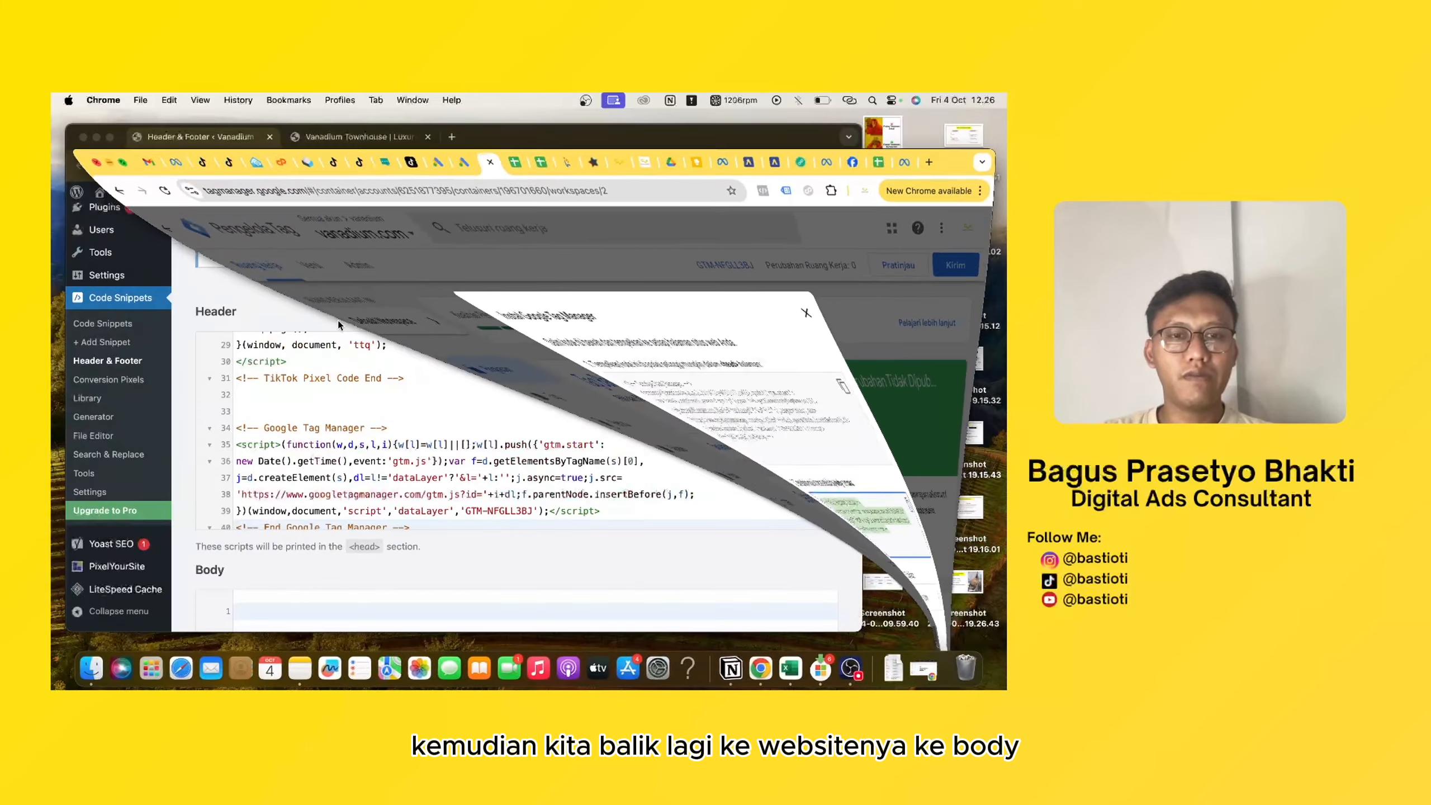
{"action": "scroll", "coordinate": [340, 482], "scroll_direction": "down", "scroll_amount": 2}
{"action": "left_click", "coordinate": [296, 589]}
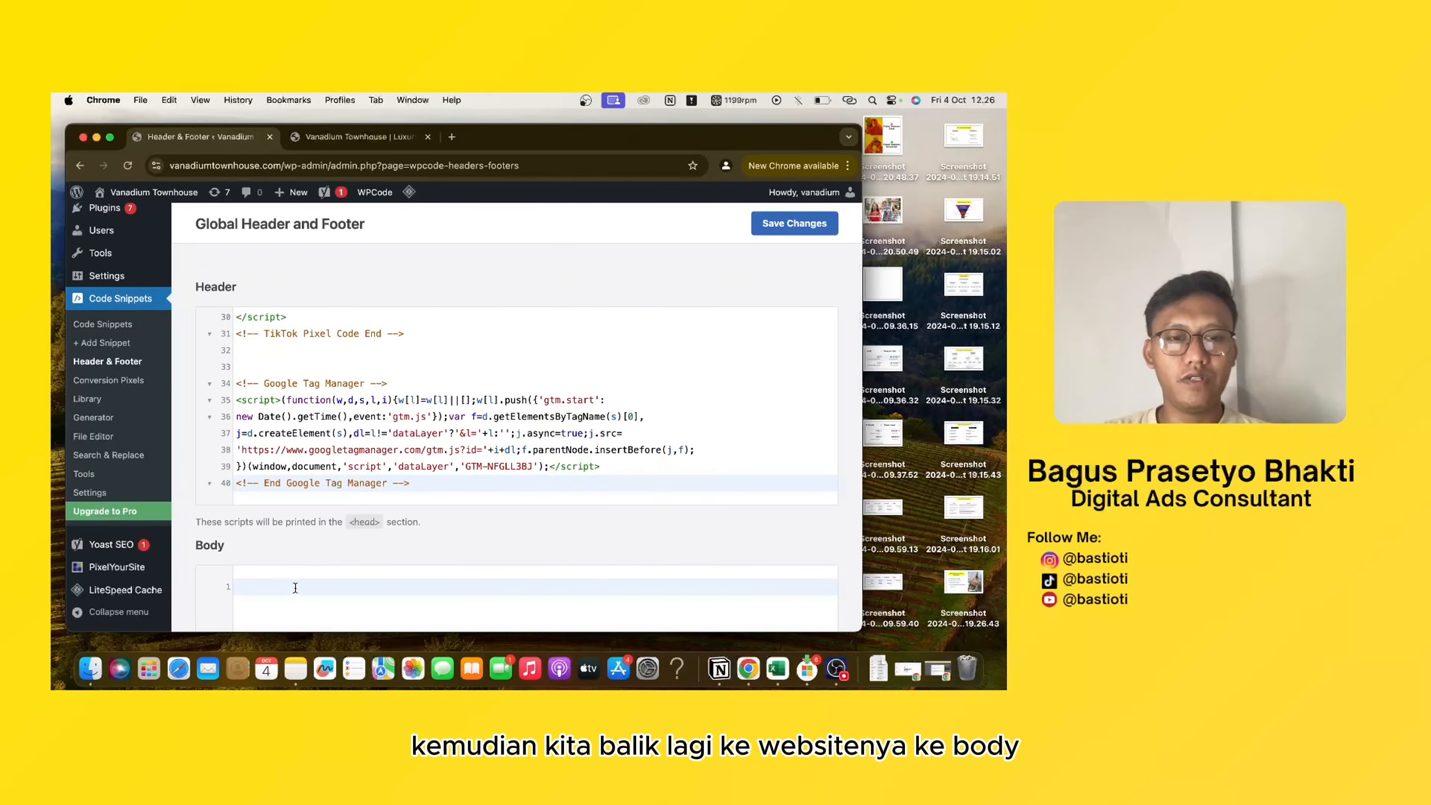
{"action": "key", "text": "super+v"}
{"action": "scroll", "coordinate": [440, 519], "scroll_direction": "down", "scroll_amount": 2}
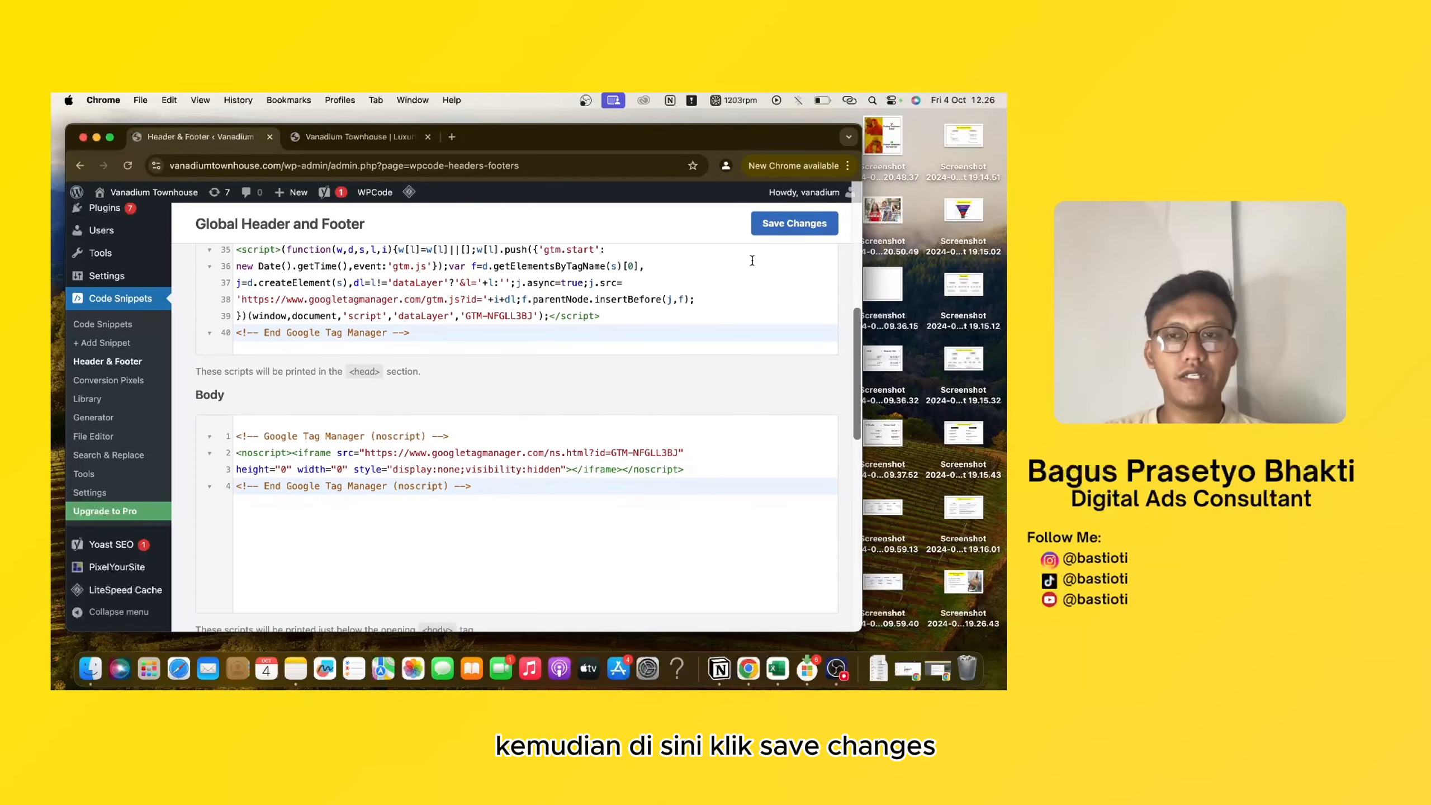
{"action": "left_click", "coordinate": [788, 221]}
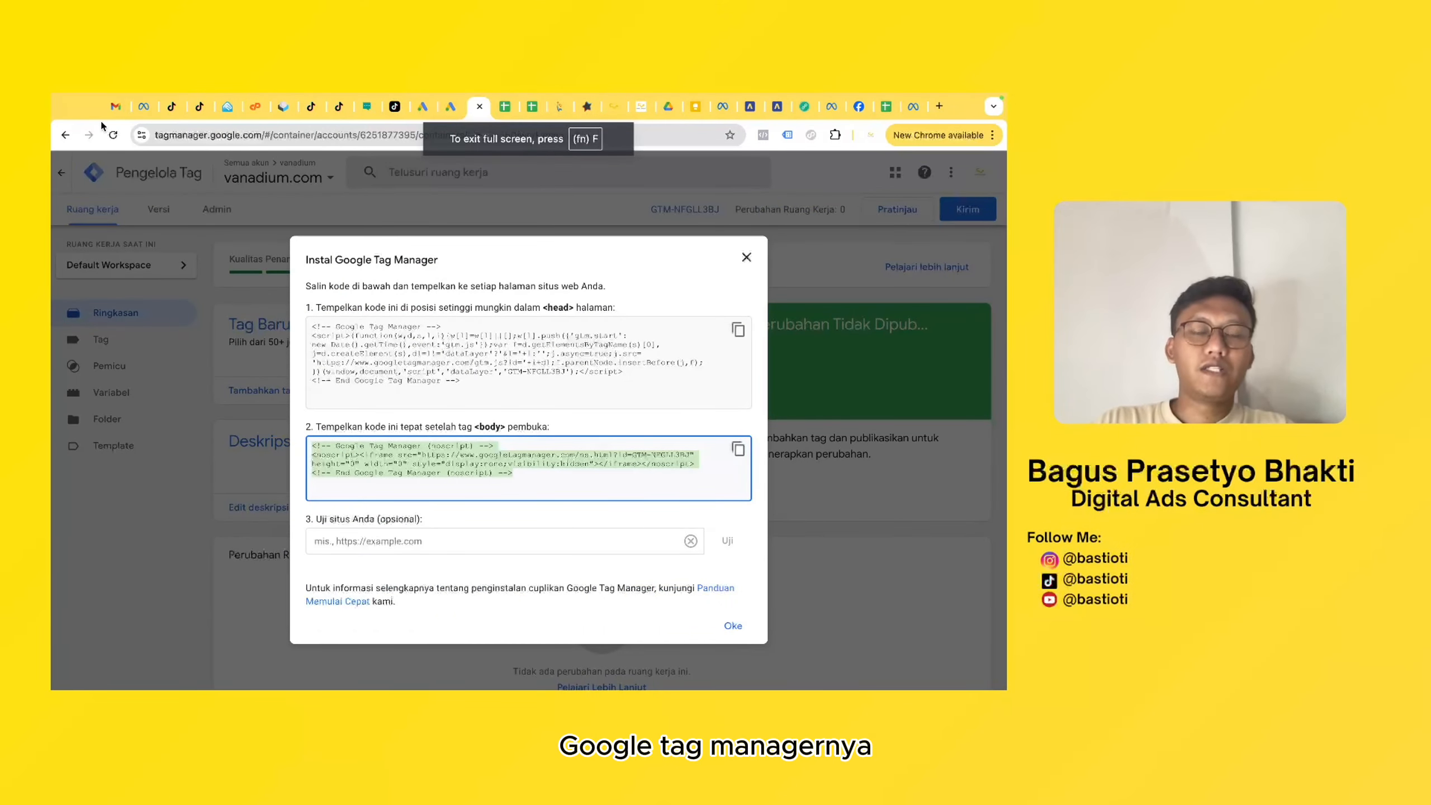
{"action": "left_click", "coordinate": [421, 544]}
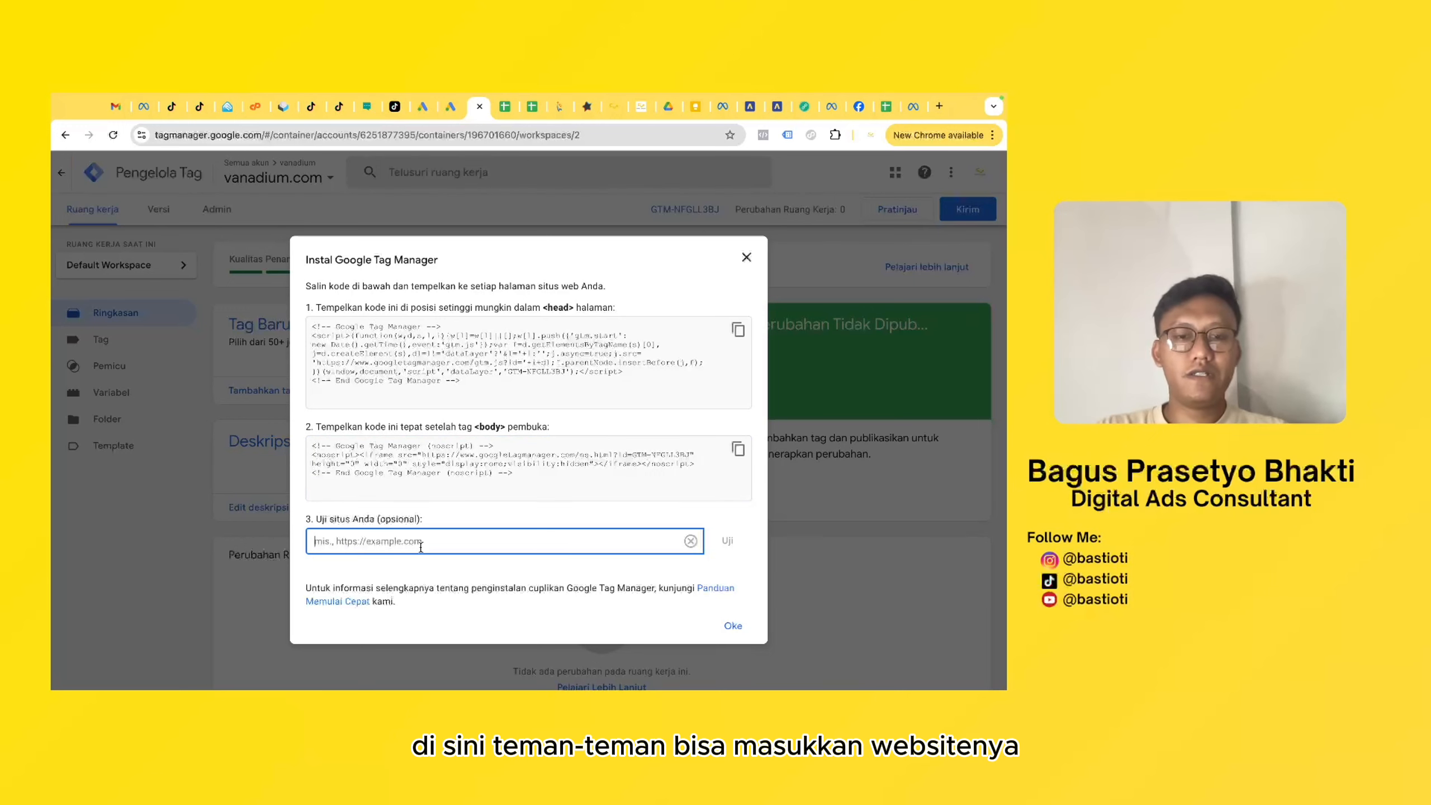
{"action": "type", "text": "https://vanadiumtownhourse.com"}
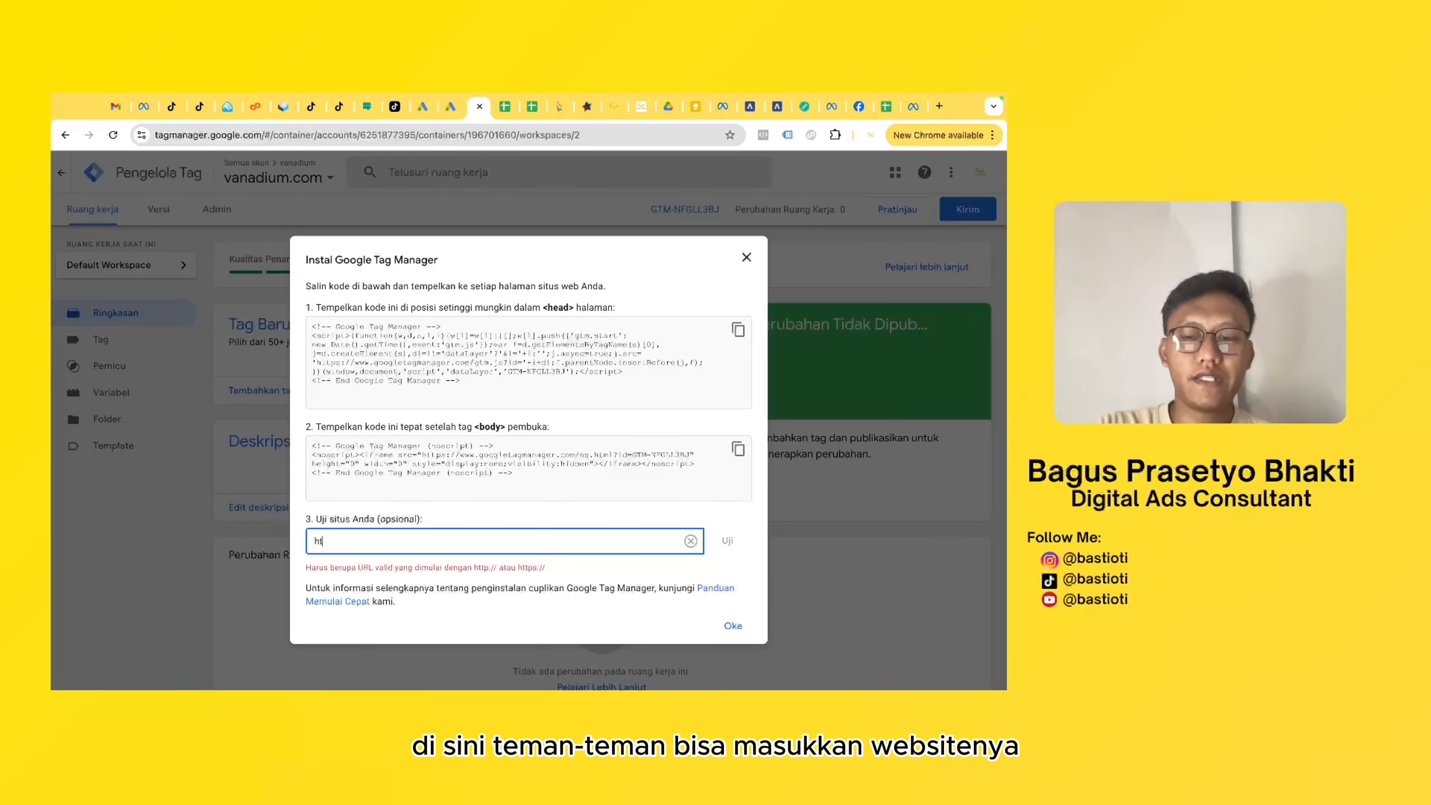
{"action": "left_click", "coordinate": [726, 540]}
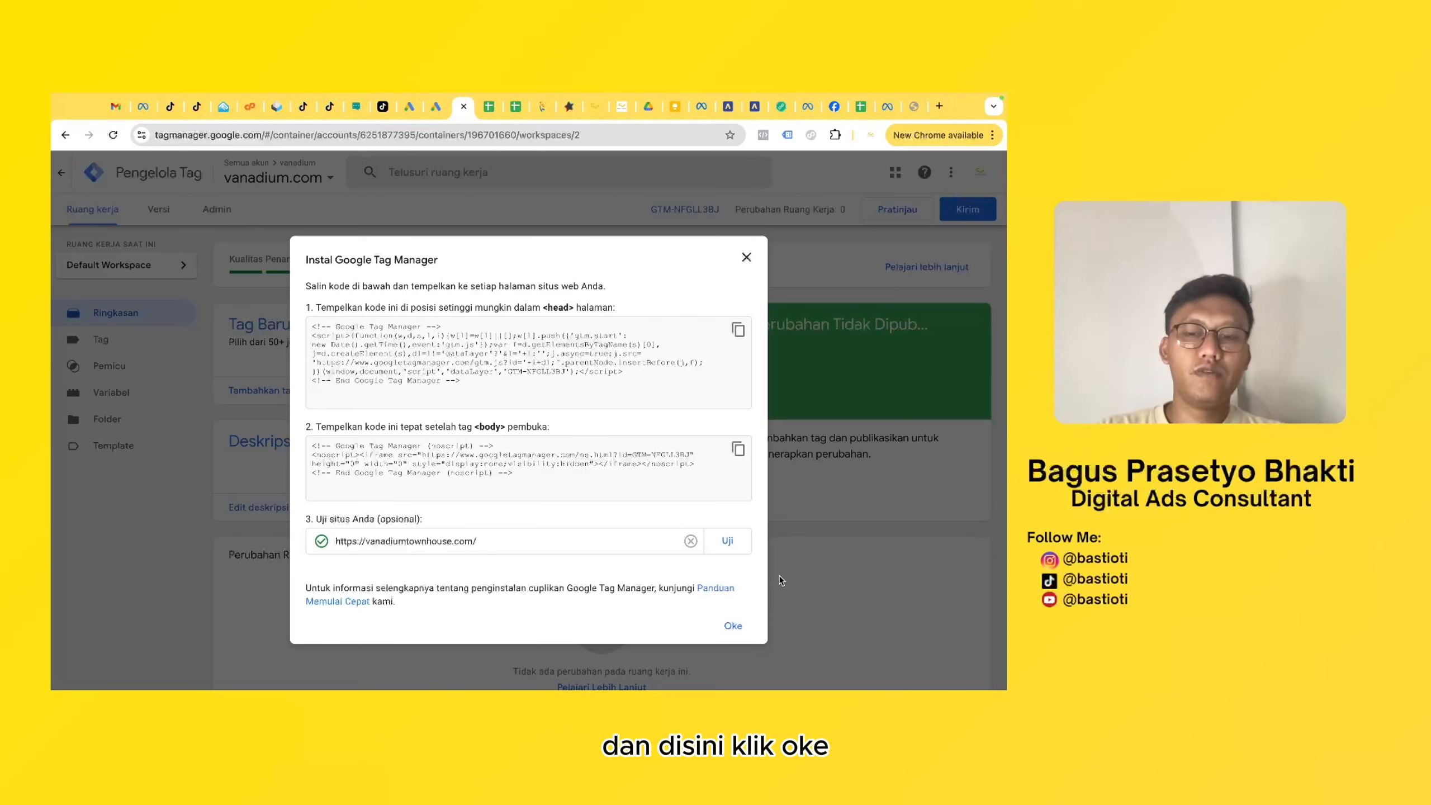
{"action": "left_click", "coordinate": [730, 627]}
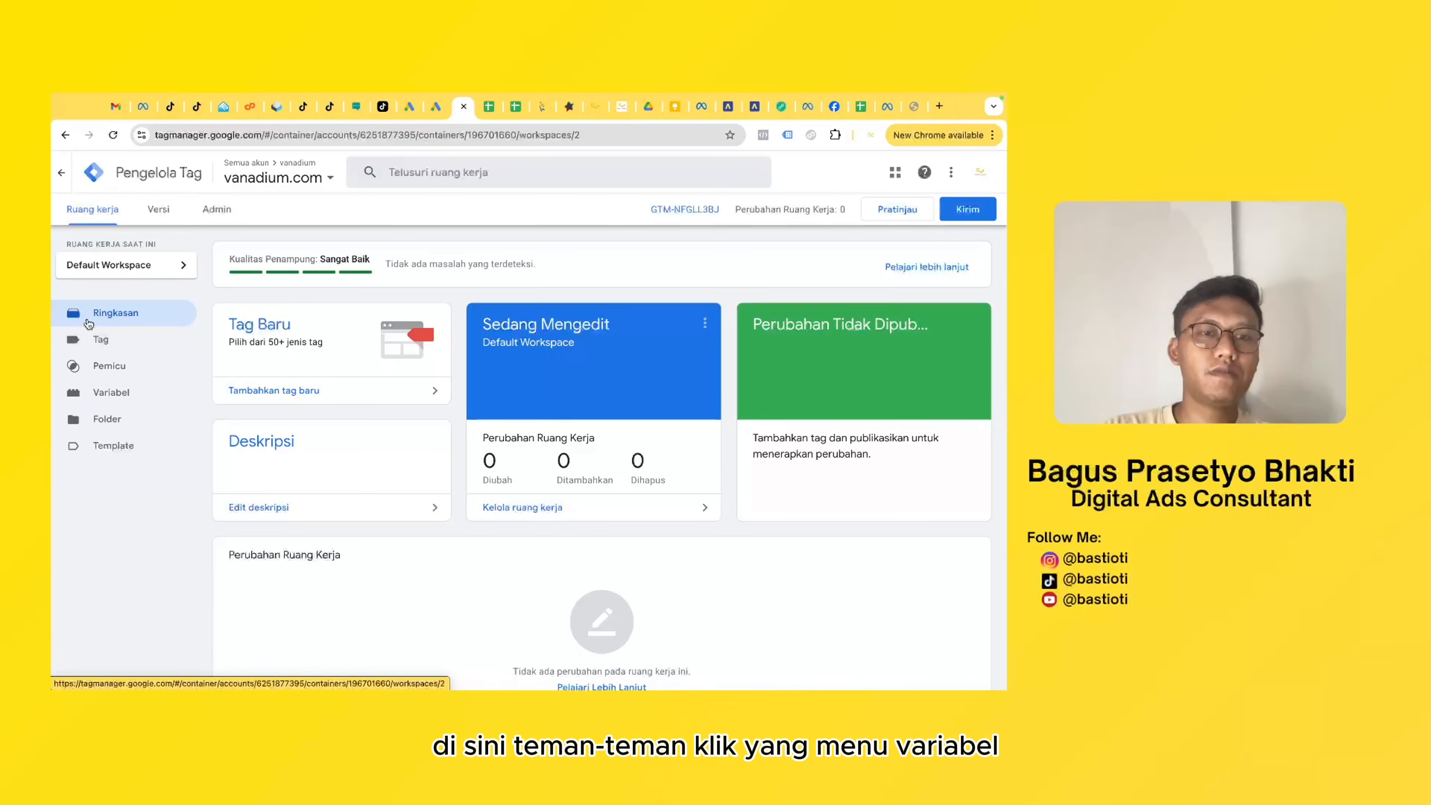
- Enable the built-in click variables Click Text, Click URL and Click Target in the container
{"action": "left_click", "coordinate": [112, 393]}
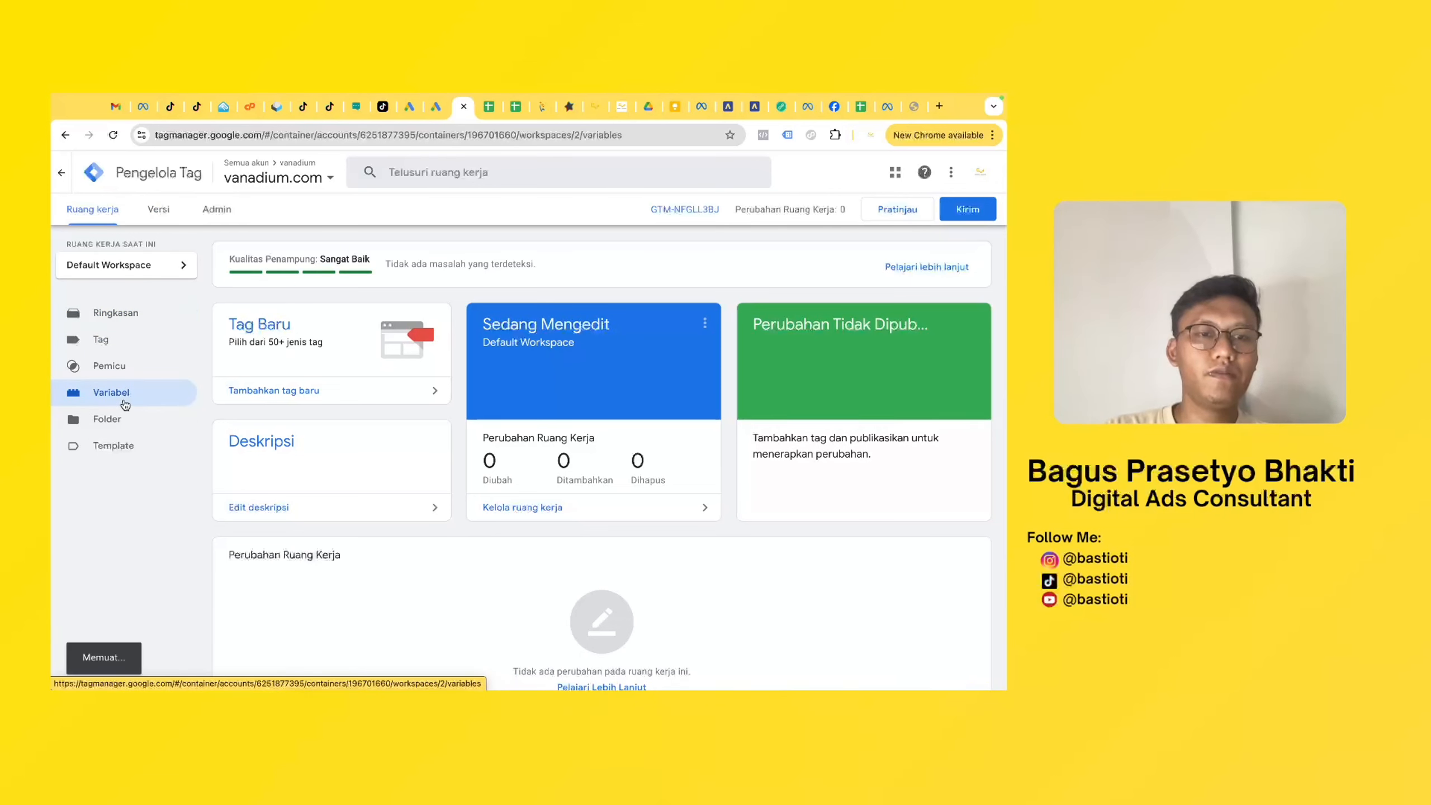
{"action": "left_click", "coordinate": [935, 261]}
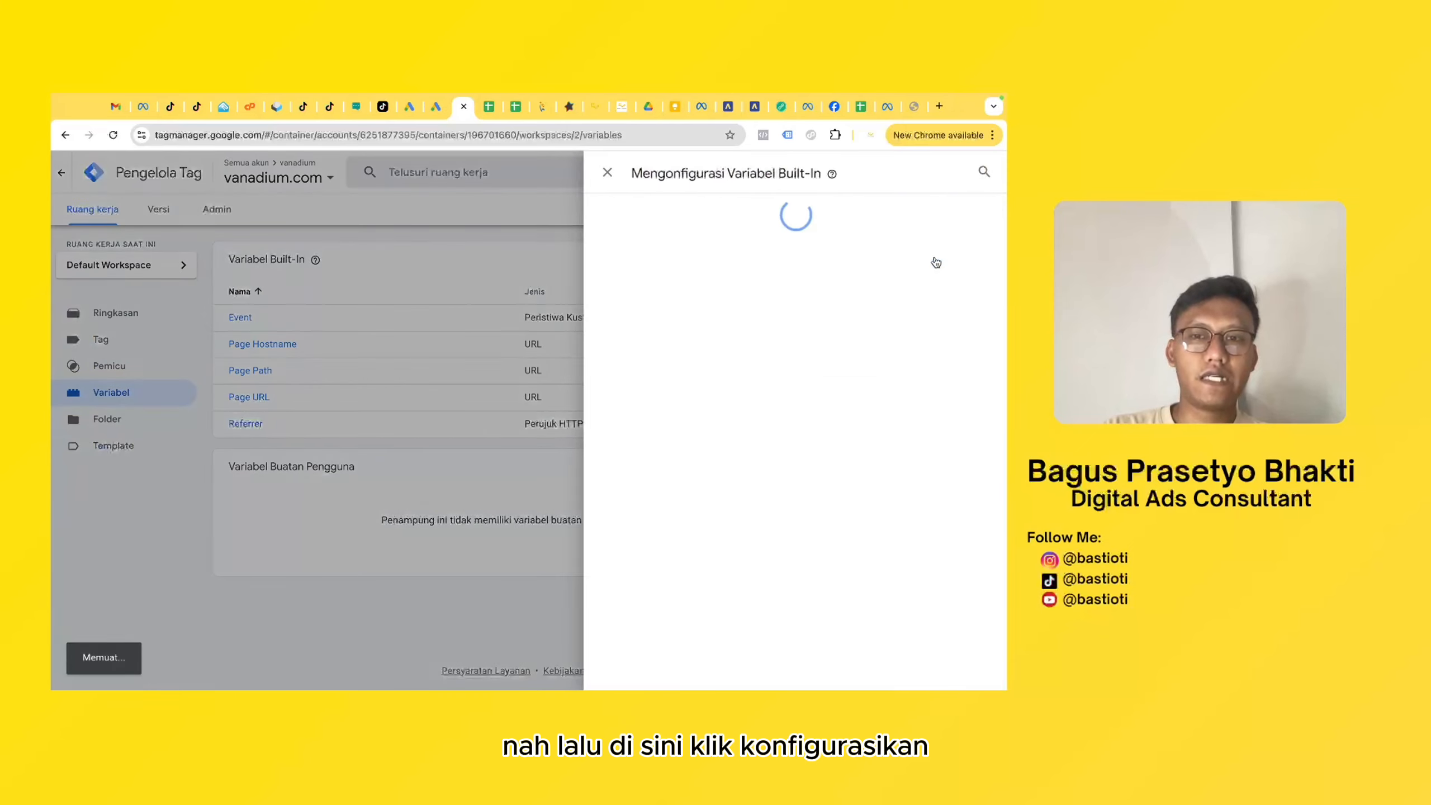
{"action": "scroll", "coordinate": [636, 419], "scroll_direction": "down", "scroll_amount": 2}
{"action": "scroll", "coordinate": [636, 420], "scroll_direction": "down", "scroll_amount": 3}
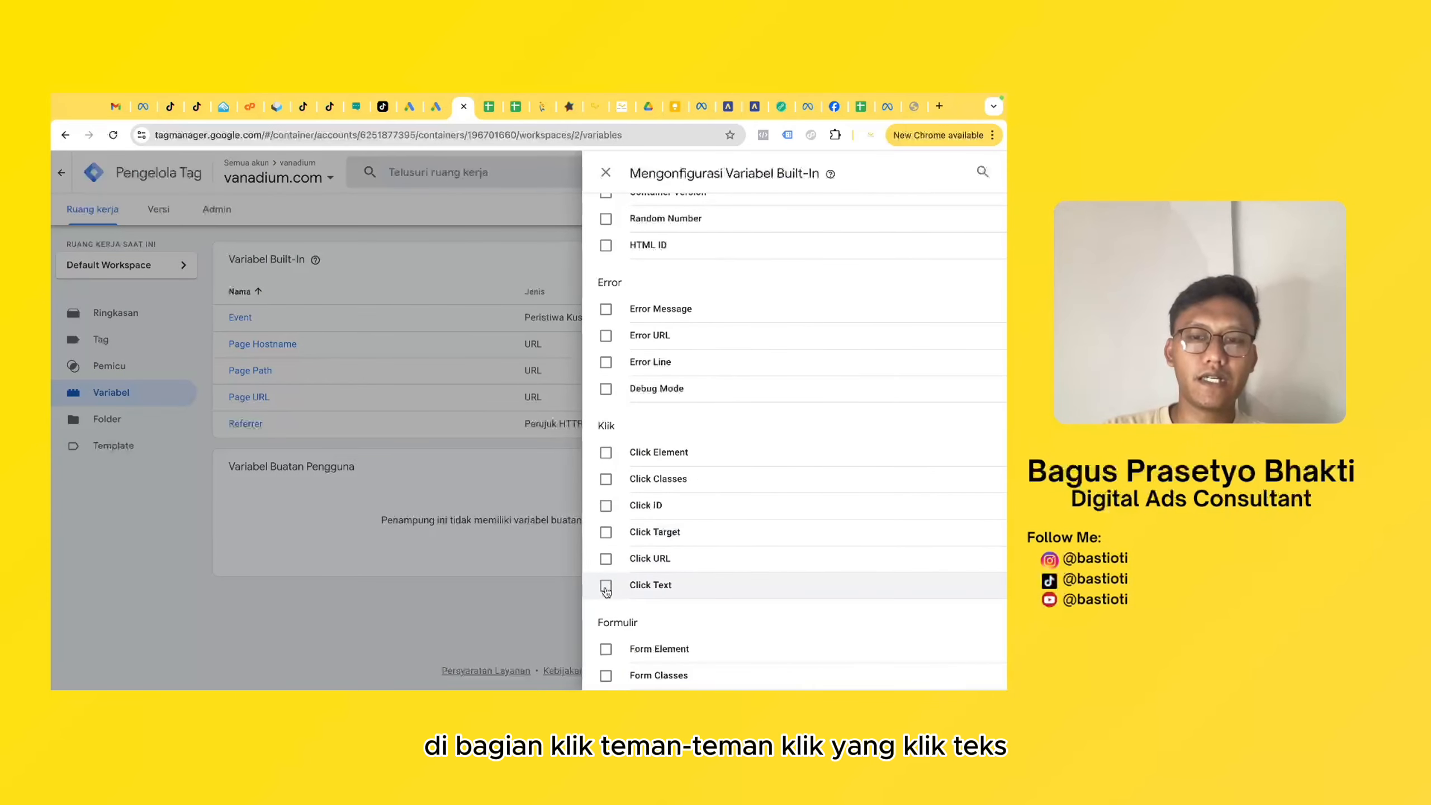
{"action": "left_click", "coordinate": [606, 585]}
{"action": "left_click", "coordinate": [606, 559]}
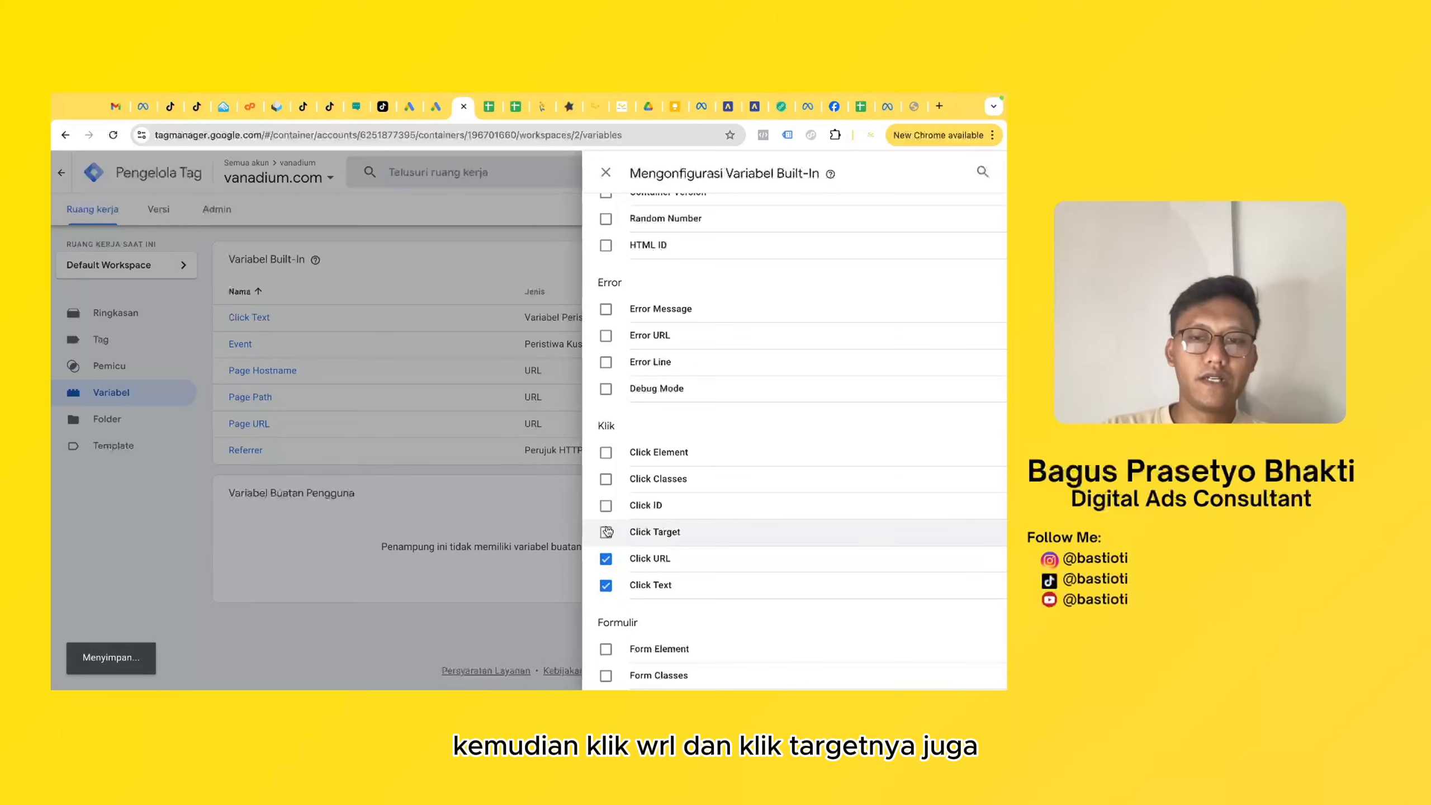
{"action": "left_click", "coordinate": [606, 532]}
{"action": "scroll", "coordinate": [665, 507], "scroll_direction": "down", "scroll_amount": 3}
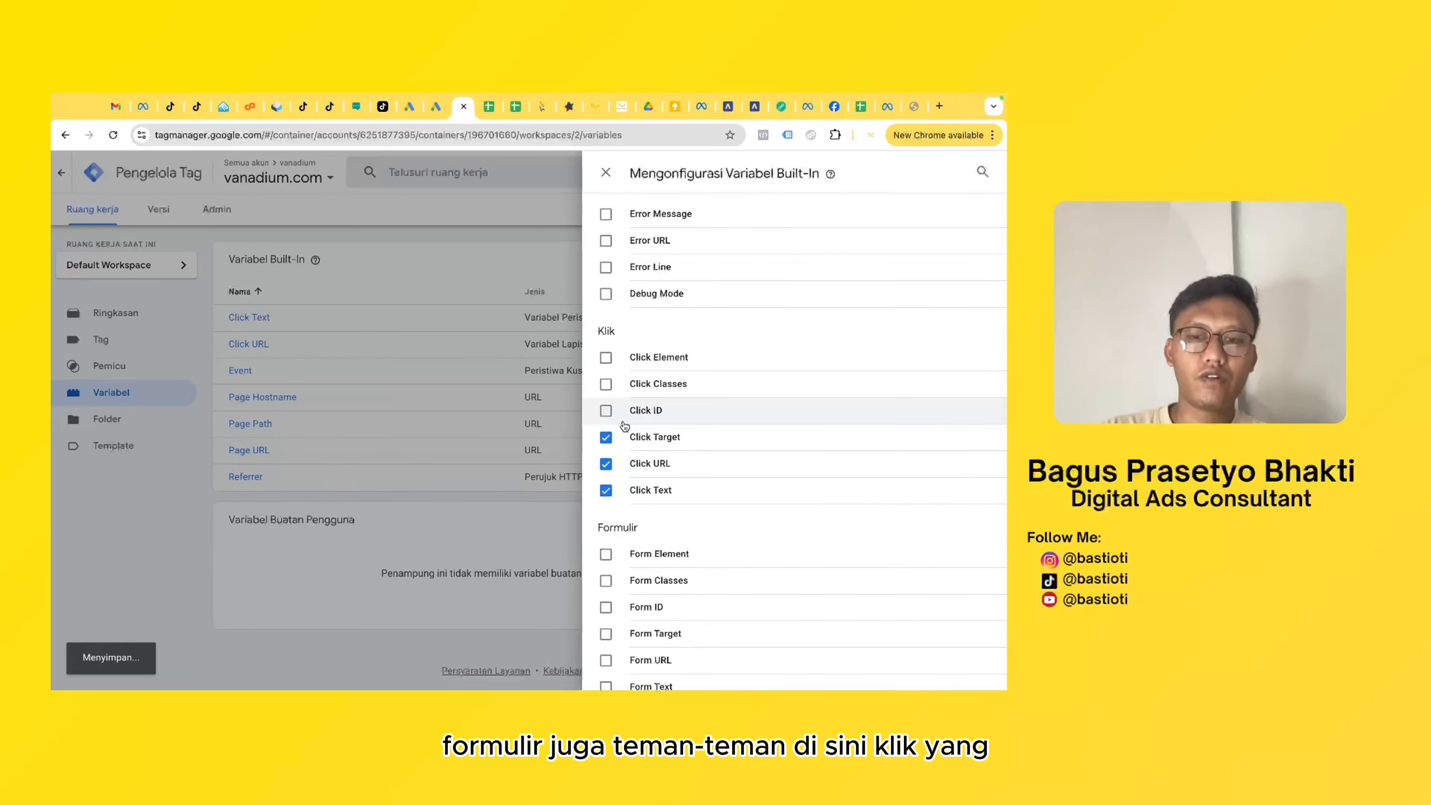
- Enable the built-in Form Text variable in the container and close the variable configuration
{"action": "left_click", "coordinate": [605, 604]}
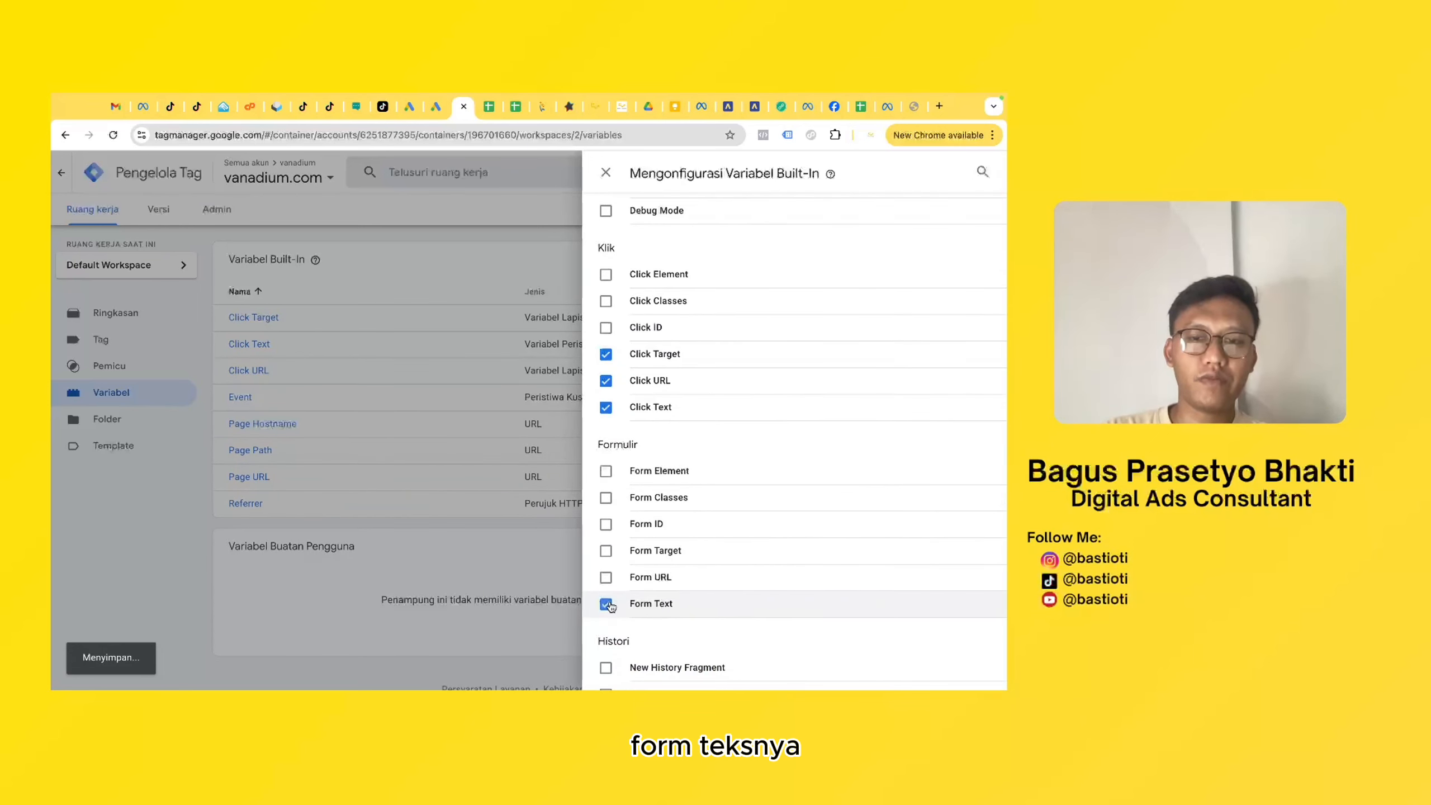
{"action": "left_click", "coordinate": [606, 173]}
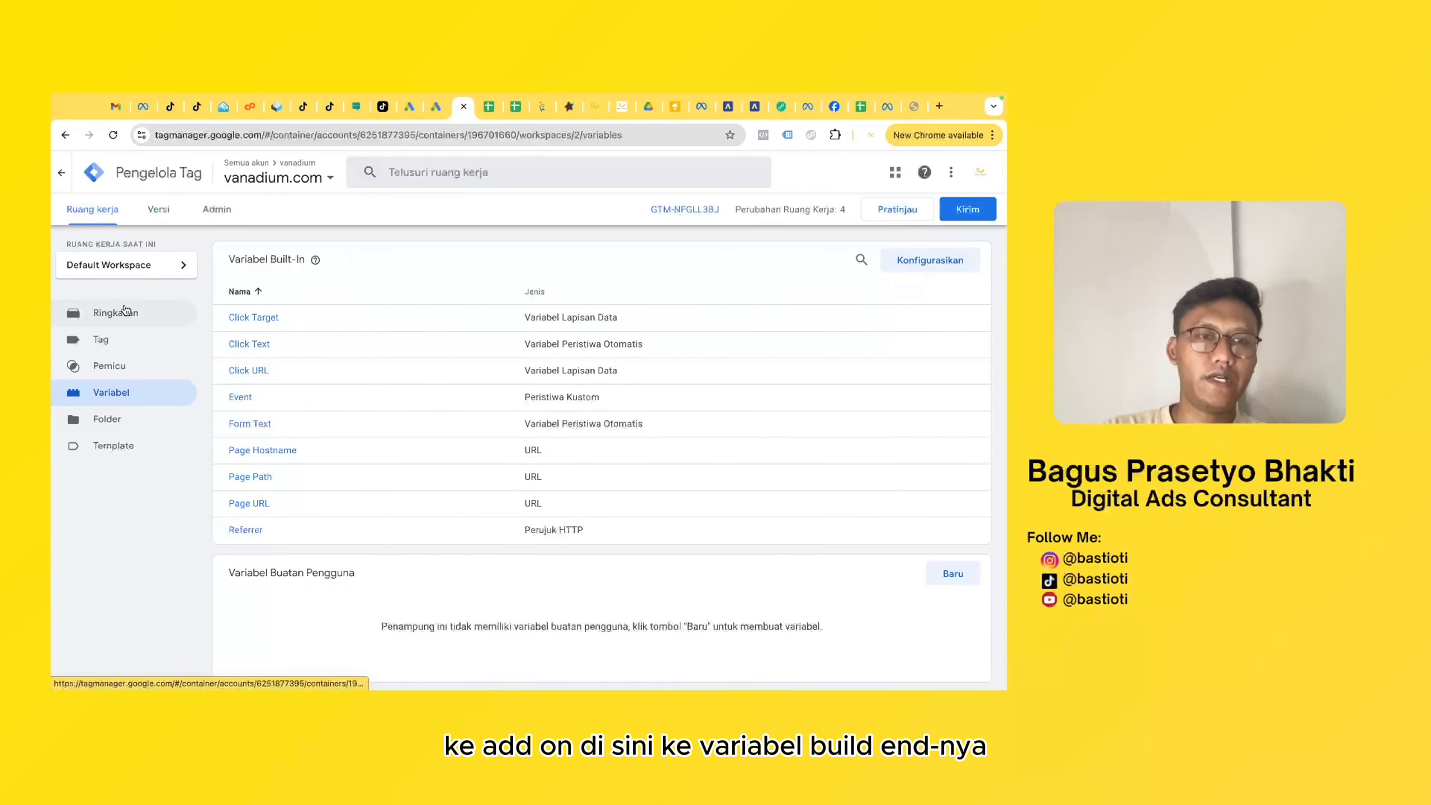
{"action": "left_click", "coordinate": [438, 107]}
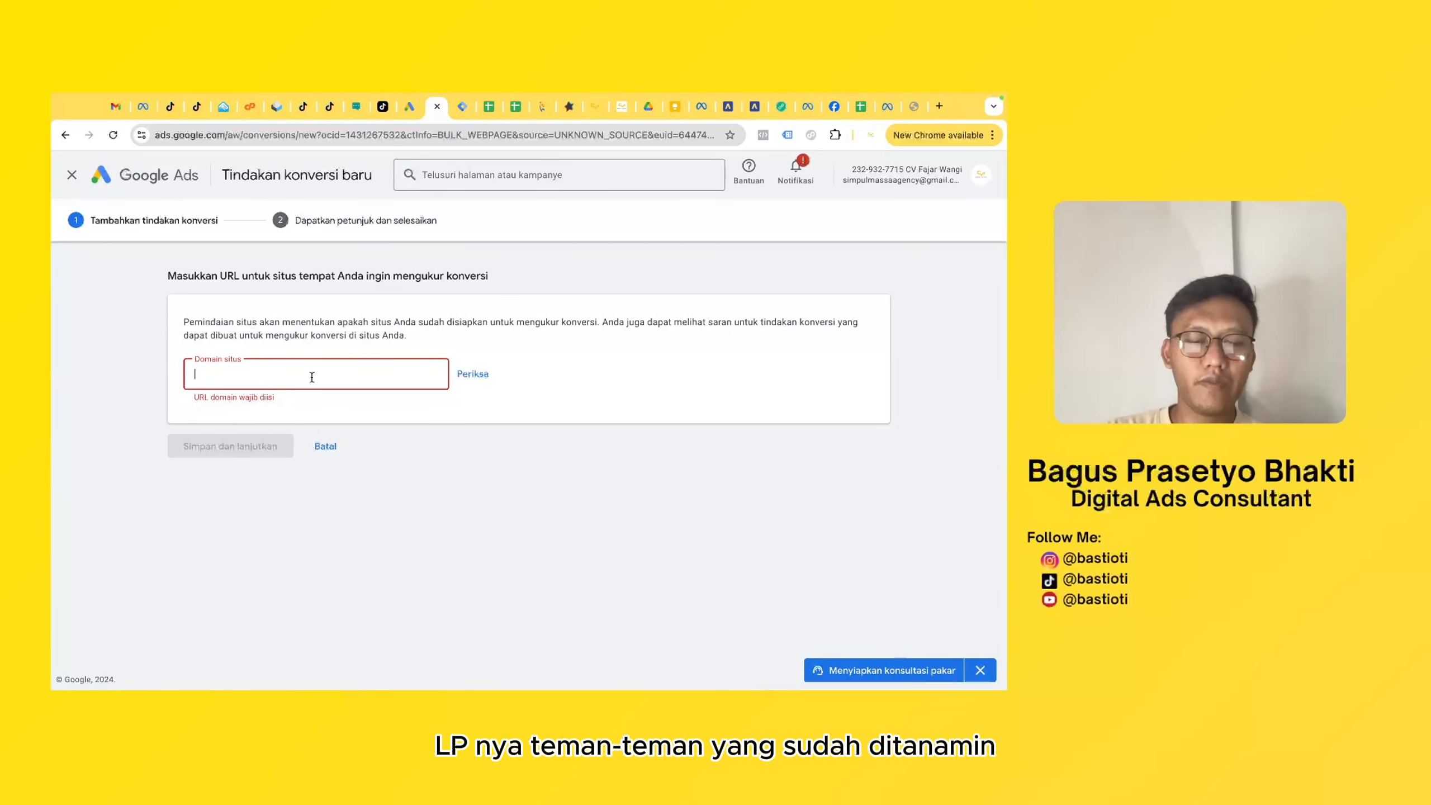
{"action": "key", "text": "ctrl+v"}
{"action": "left_click", "coordinate": [530, 365]}
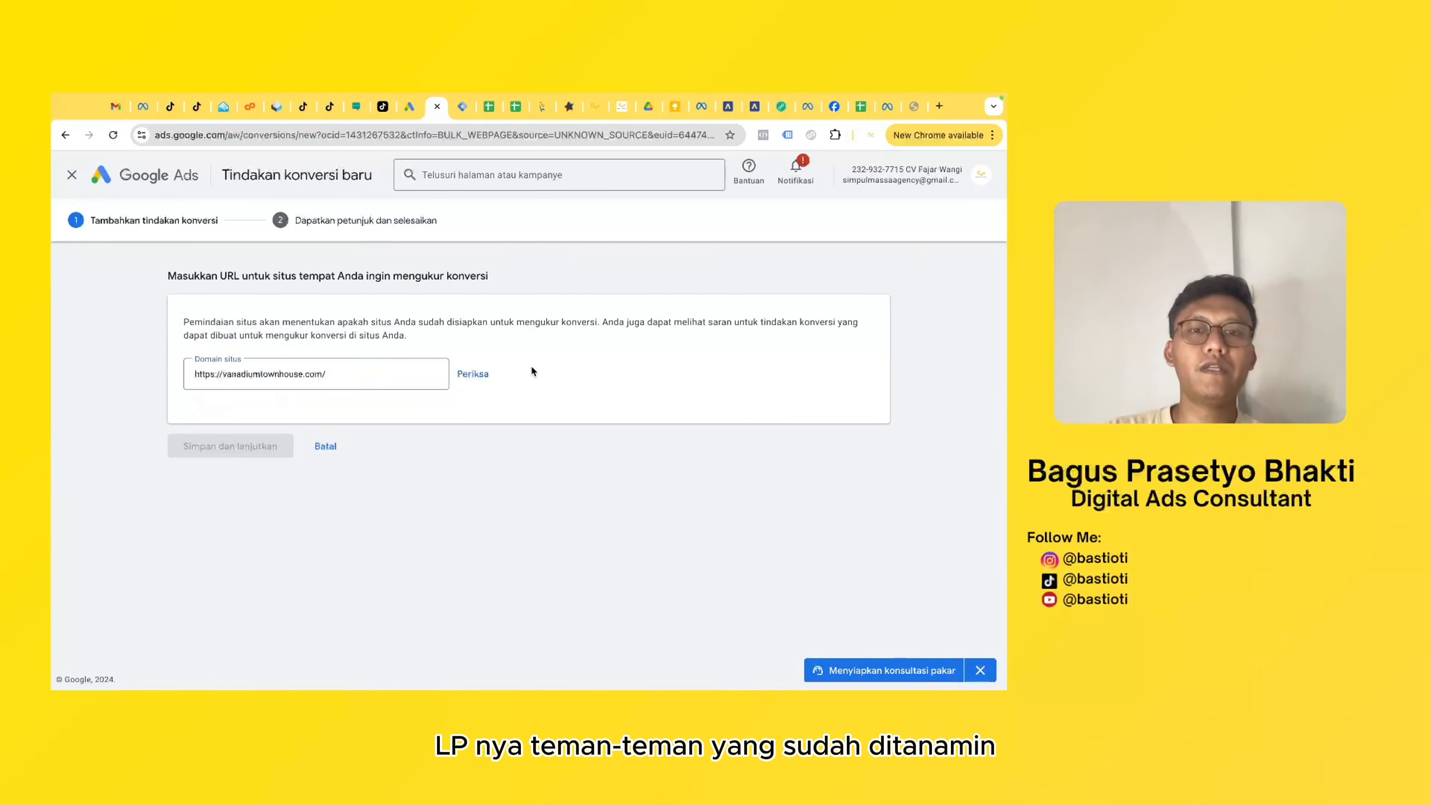
{"action": "left_click", "coordinate": [473, 374]}
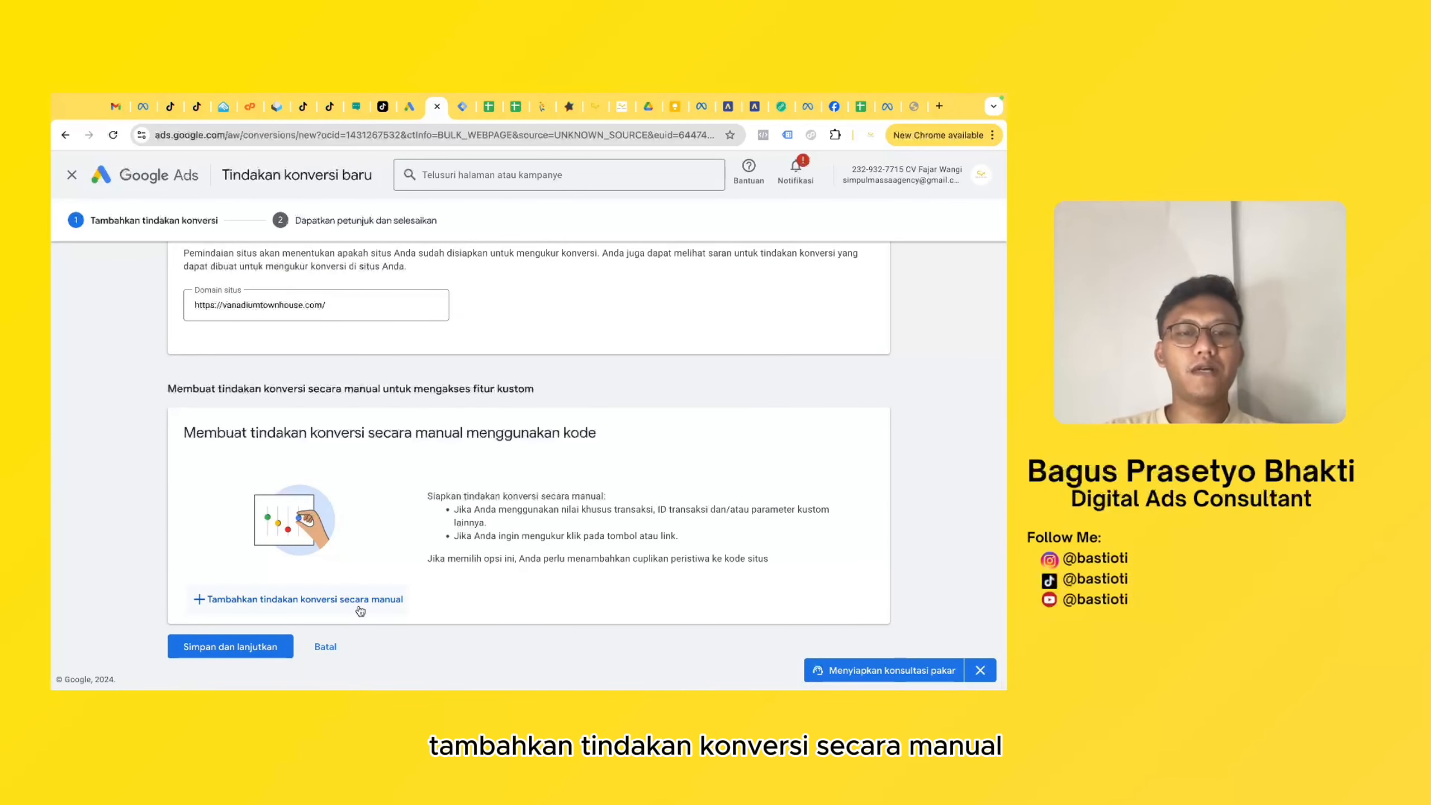
{"action": "left_click", "coordinate": [337, 600]}
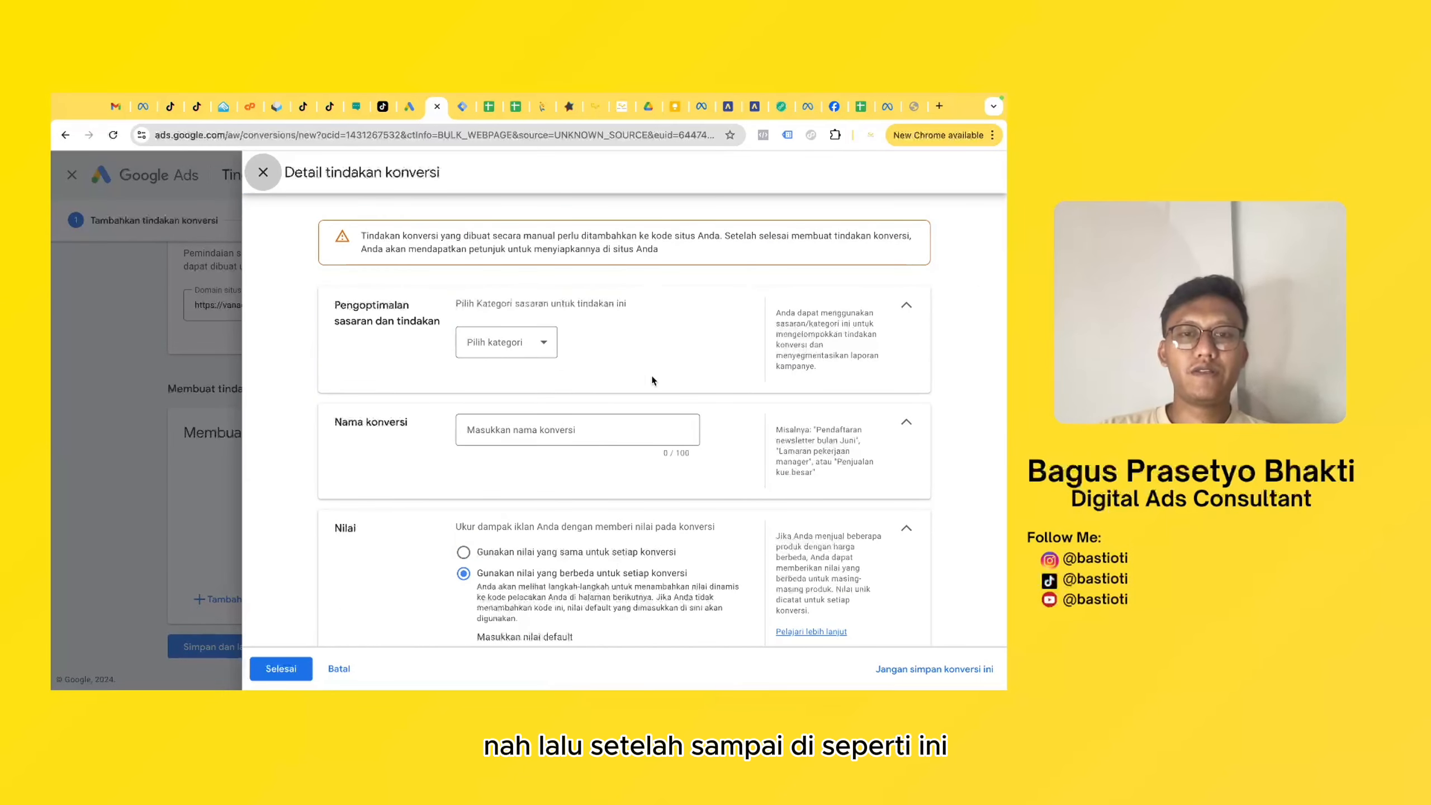
- Set the goal category of the new conversion action to Kontak
{"action": "left_click", "coordinate": [546, 344]}
{"action": "scroll", "coordinate": [544, 461], "scroll_direction": "down", "scroll_amount": 4}
{"action": "scroll", "coordinate": [545, 461], "scroll_direction": "up", "scroll_amount": 3}
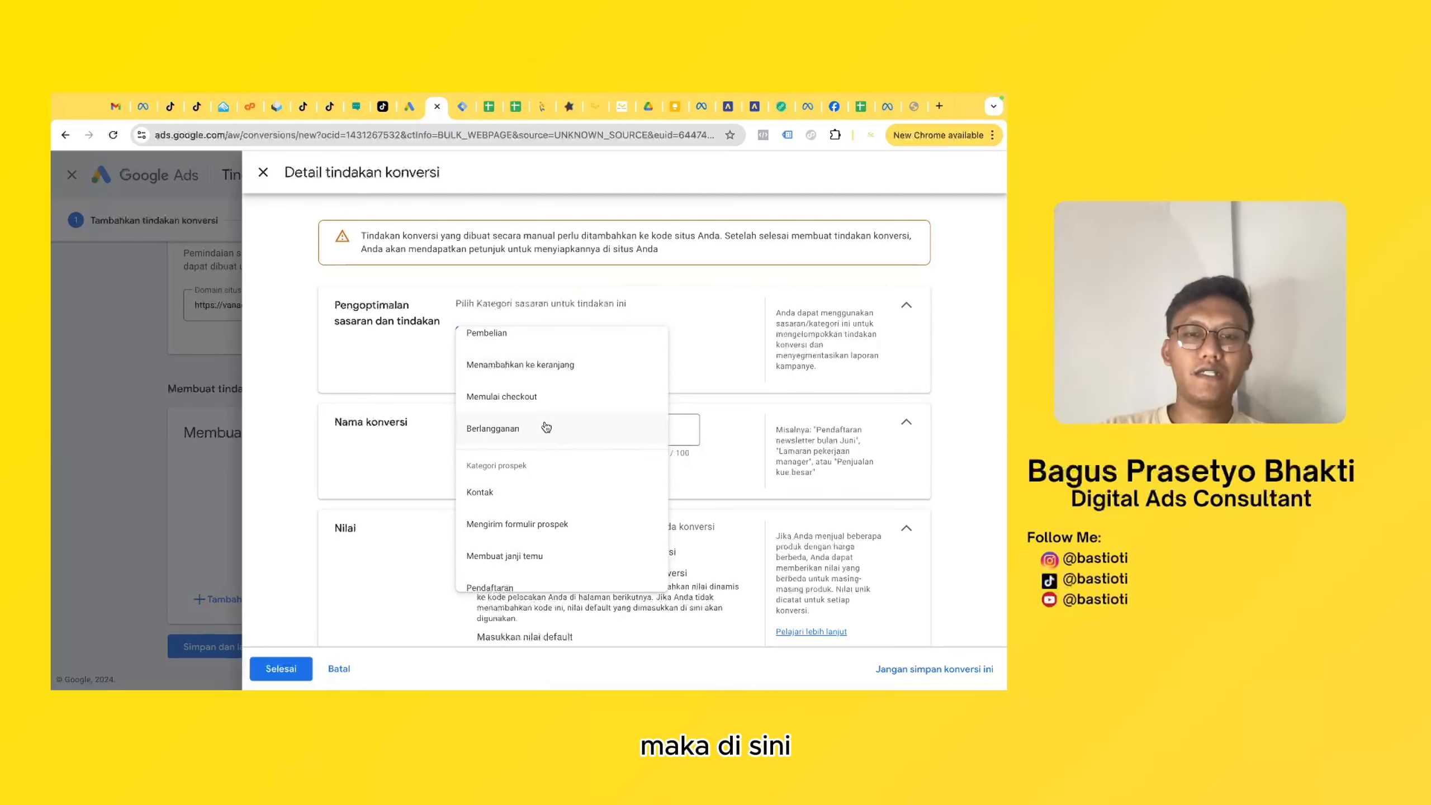
{"action": "scroll", "coordinate": [550, 428], "scroll_direction": "up", "scroll_amount": 1}
{"action": "scroll", "coordinate": [555, 414], "scroll_direction": "down", "scroll_amount": 2}
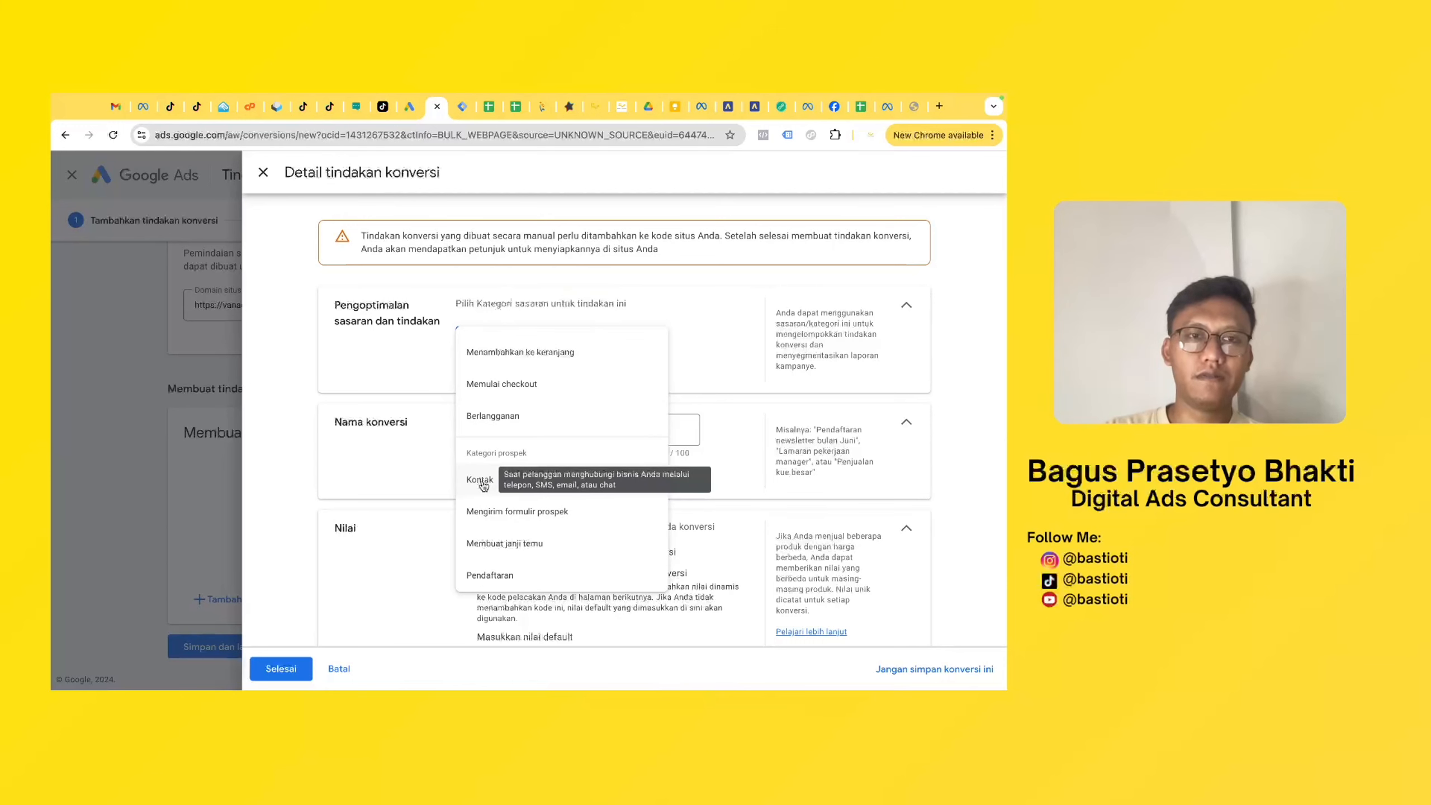
{"action": "left_click", "coordinate": [482, 476]}
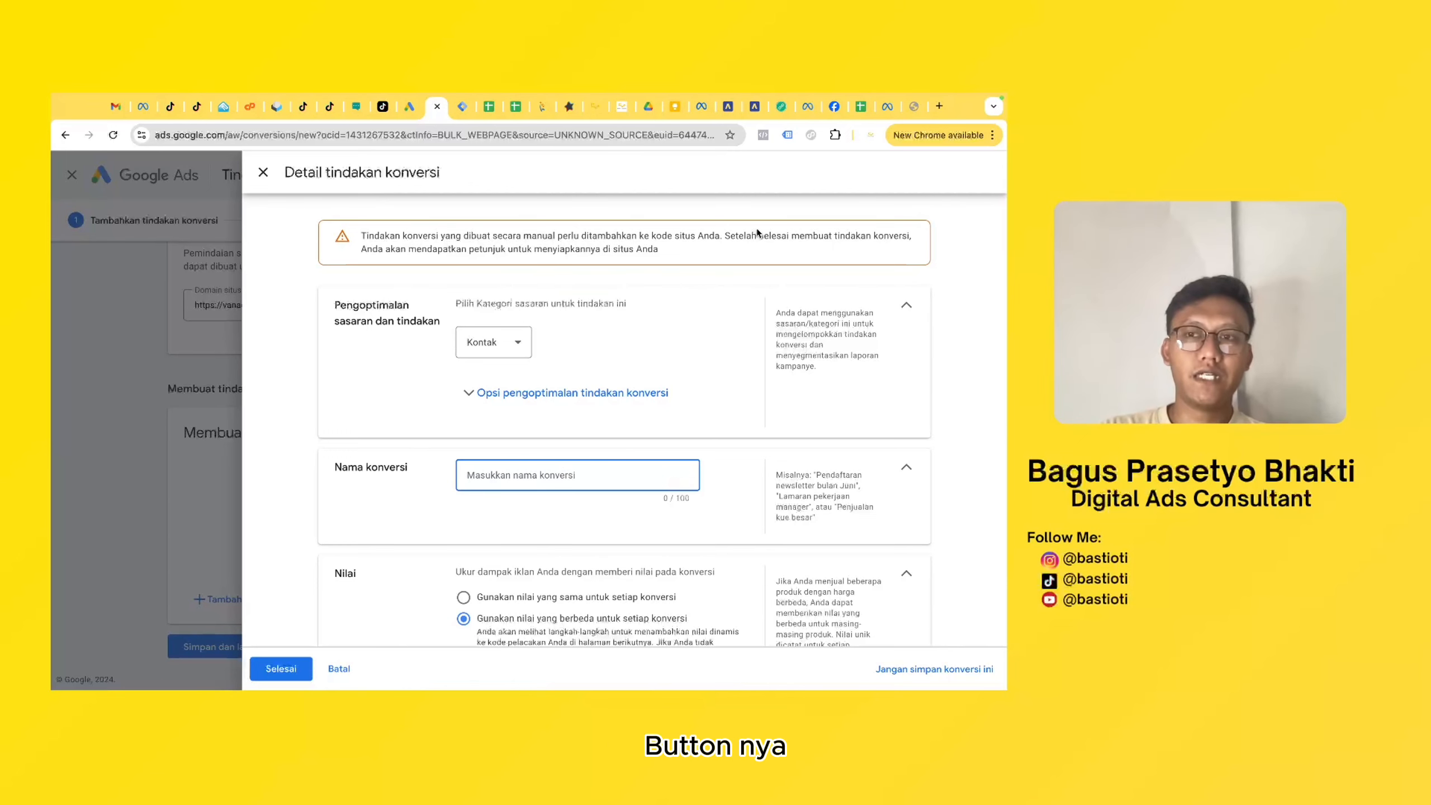
- Check the contact button's text on the vanadiumtownhouse.com landing page and name the conversion "Button - Hubungi Sales Kami"
{"action": "left_click", "coordinate": [915, 106]}
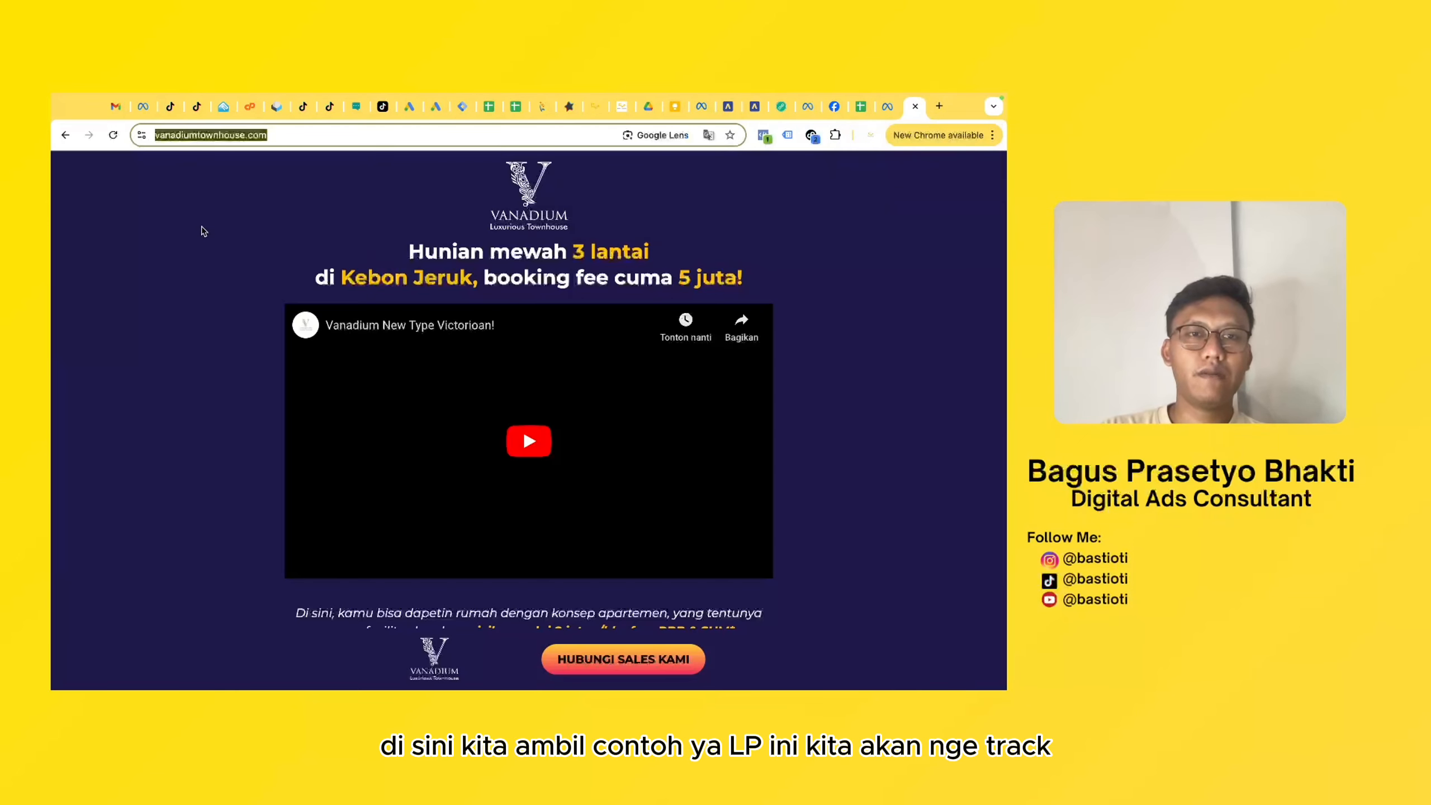
{"action": "left_click", "coordinate": [211, 298]}
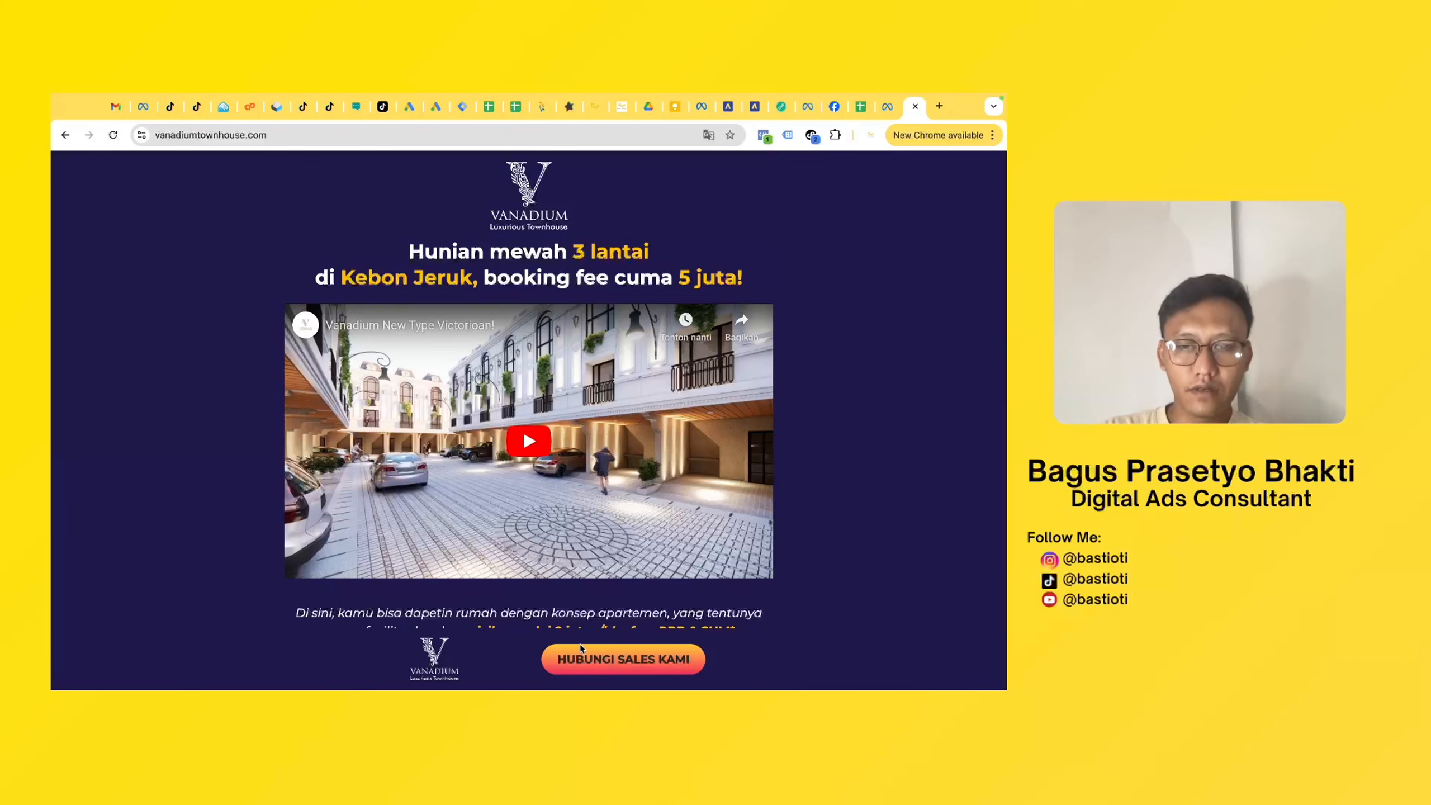
{"action": "scroll", "coordinate": [643, 661], "scroll_direction": "down", "scroll_amount": 10}
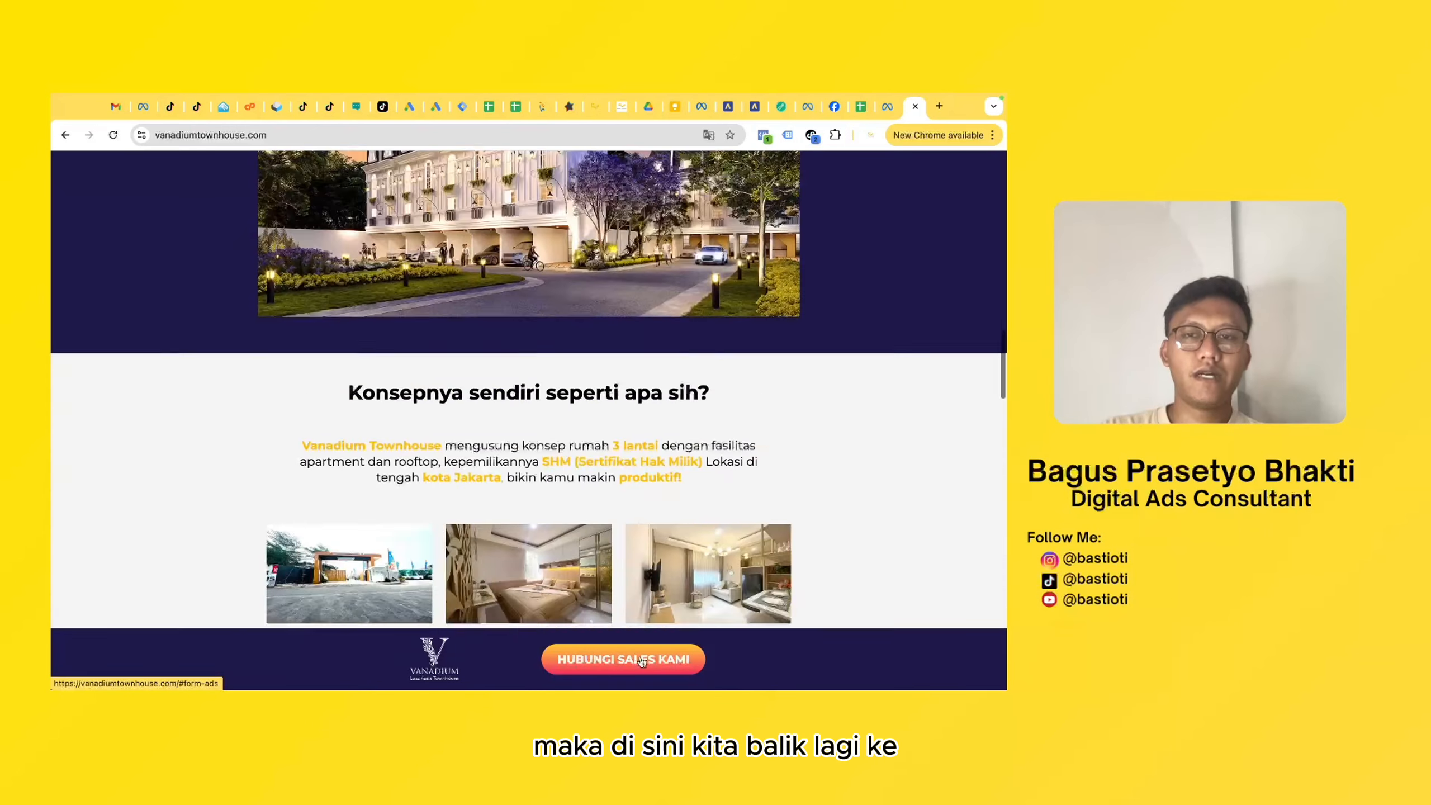
{"action": "left_click", "coordinate": [436, 106]}
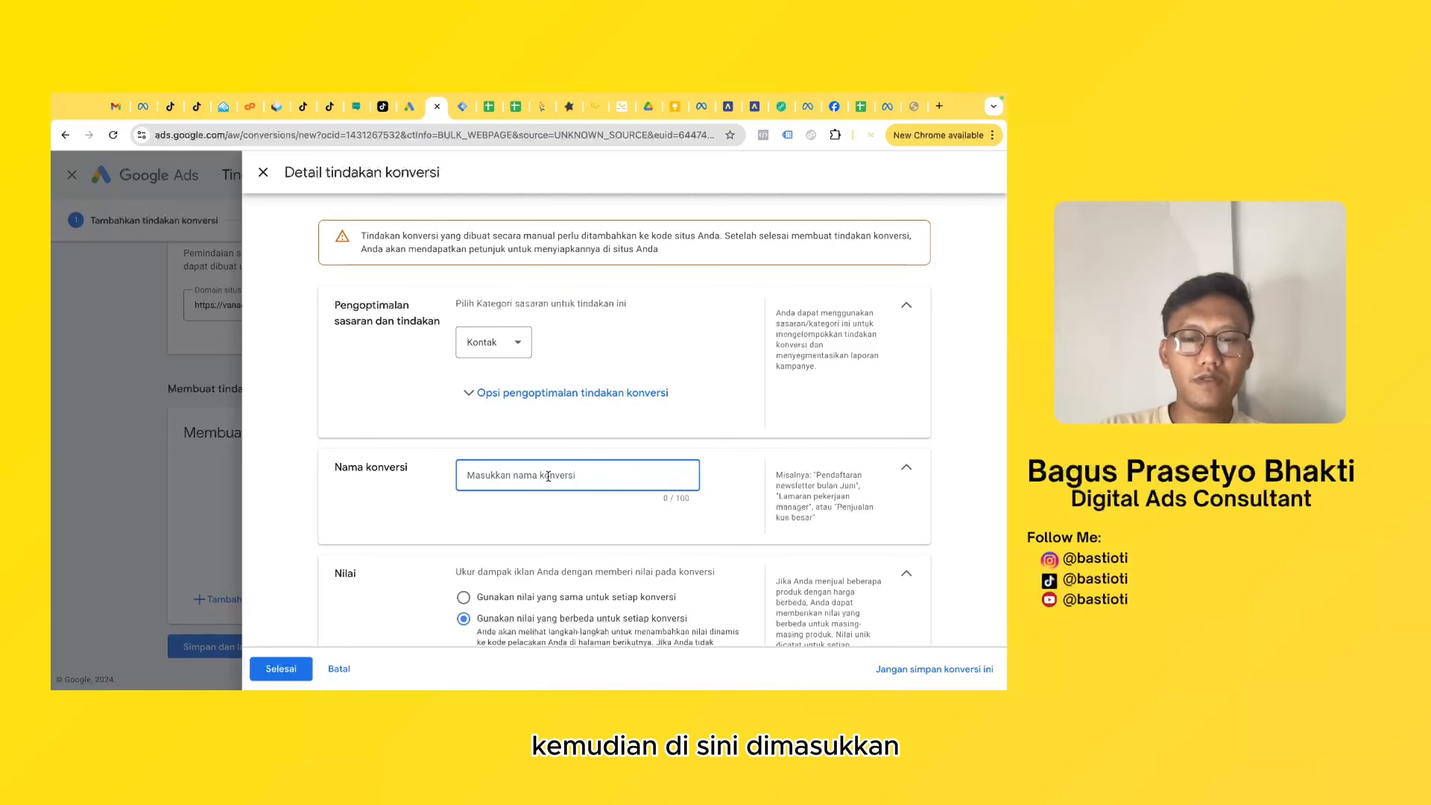
{"action": "type", "text": "Hubungi Sales Kami"}
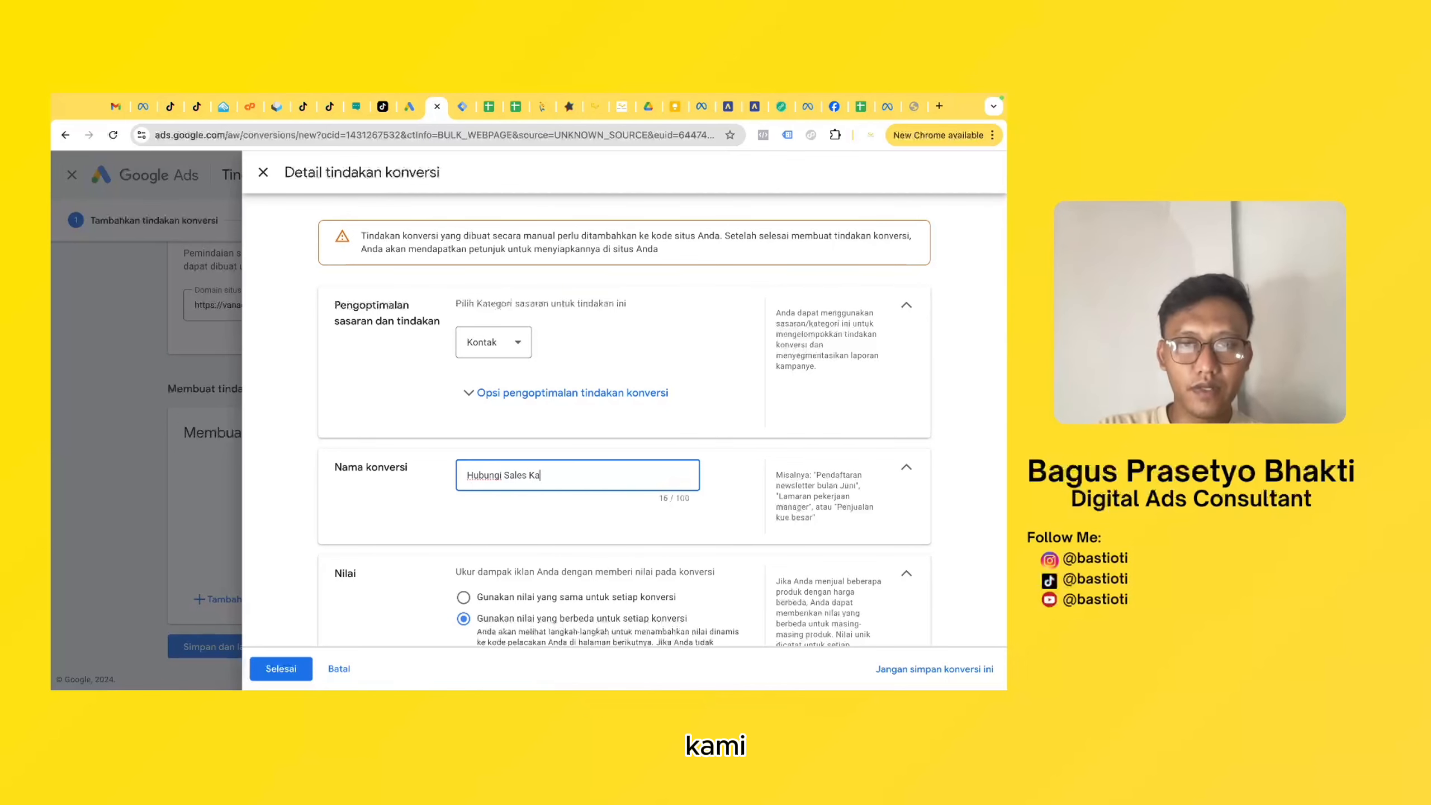
{"action": "left_click", "coordinate": [468, 475]}
{"action": "type", "text": "Button -"}
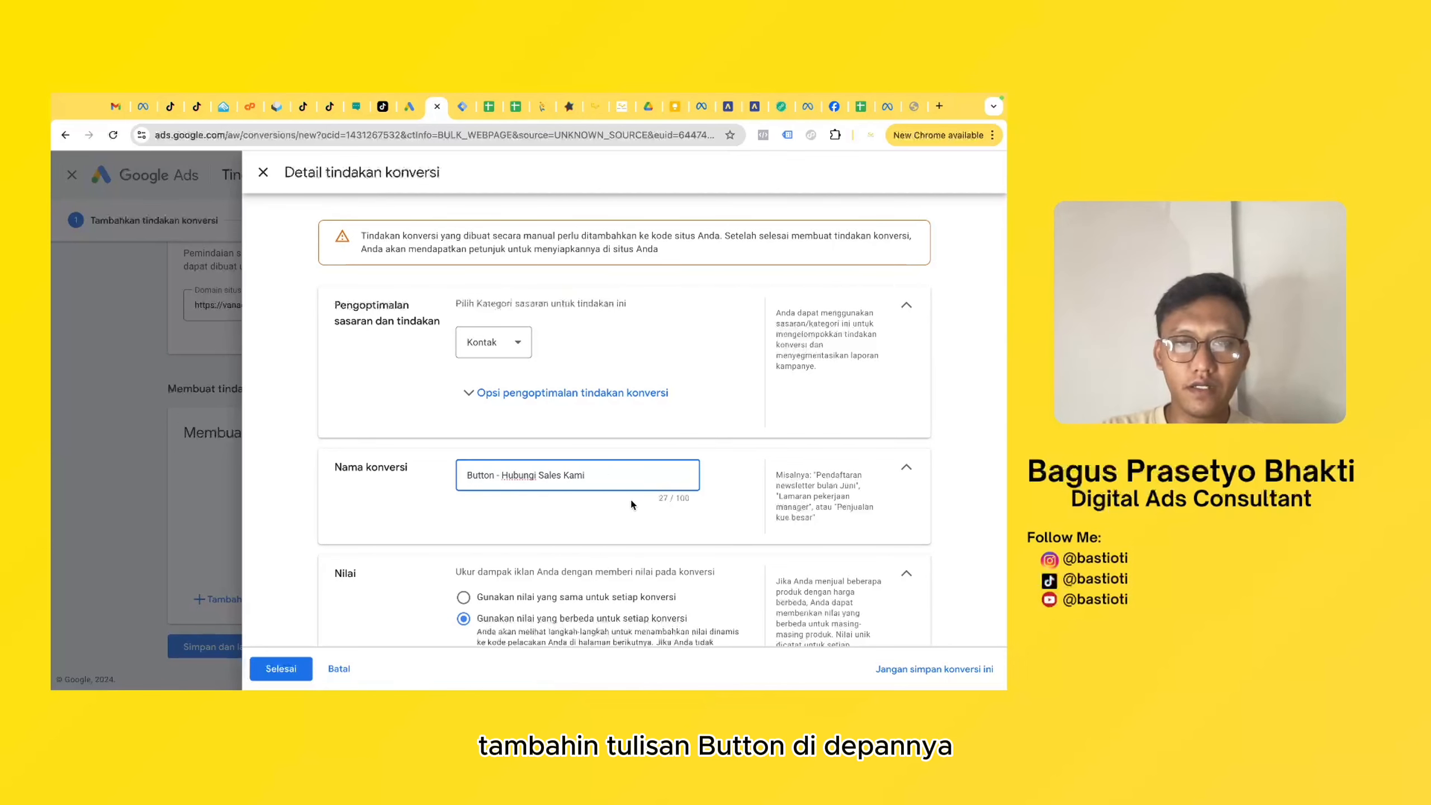
- Choose not to use a value for this conversion action and finish its details
{"action": "scroll", "coordinate": [609, 514], "scroll_direction": "down", "scroll_amount": 3}
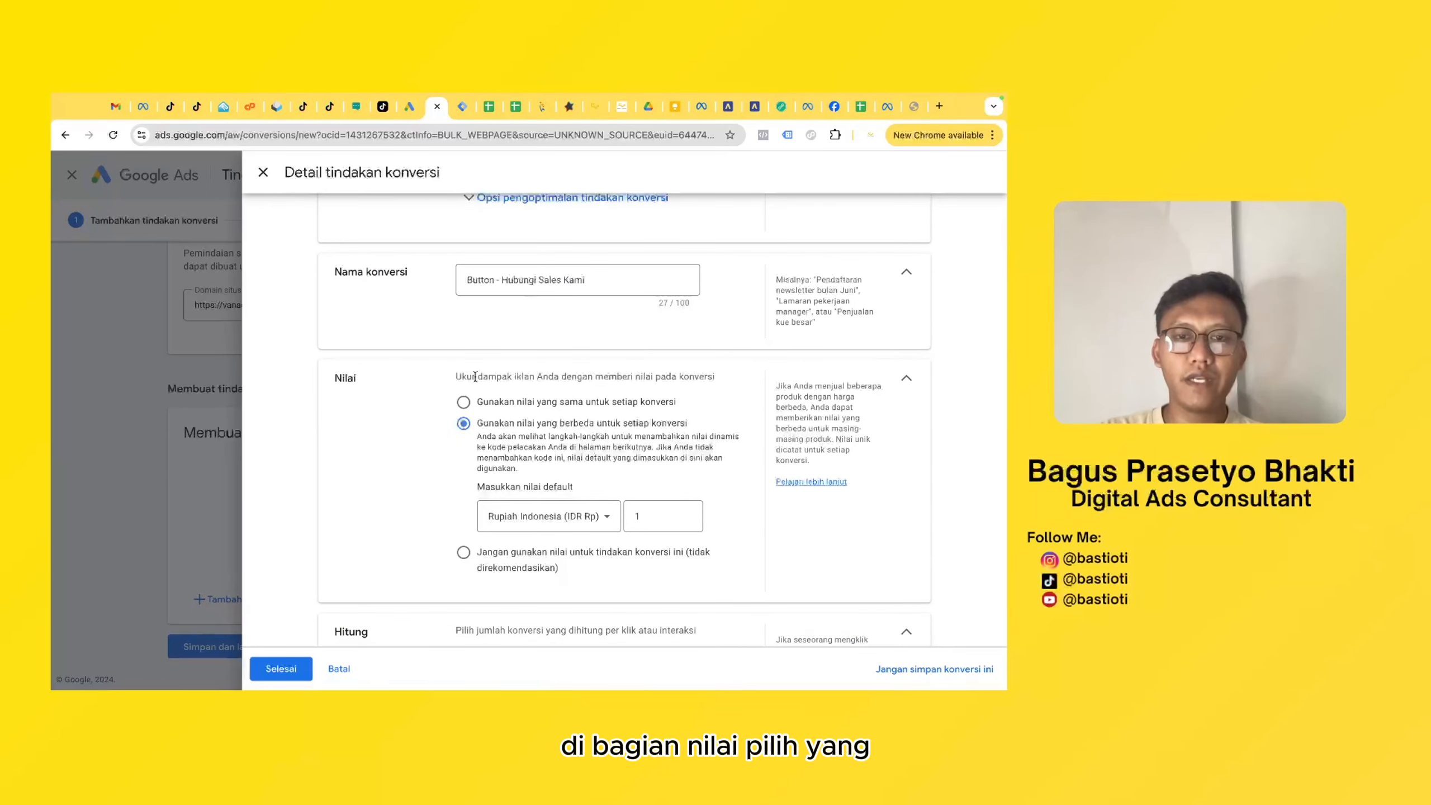
{"action": "left_click", "coordinate": [463, 552]}
{"action": "scroll", "coordinate": [484, 468], "scroll_direction": "down", "scroll_amount": 2}
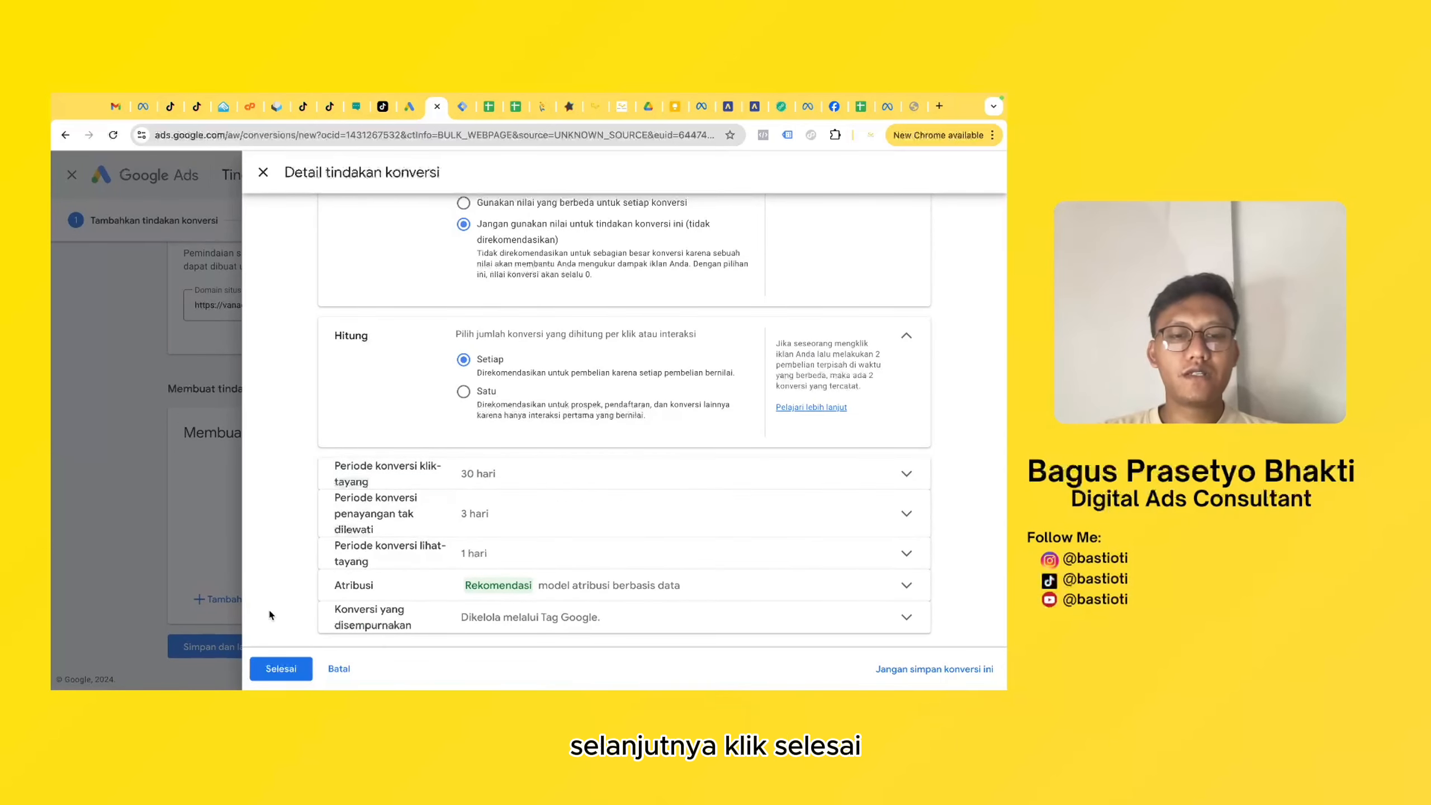
{"action": "left_click", "coordinate": [272, 672]}
- Save the manual conversion action and complete the conversion setup
{"action": "scroll", "coordinate": [369, 548], "scroll_direction": "down", "scroll_amount": 2}
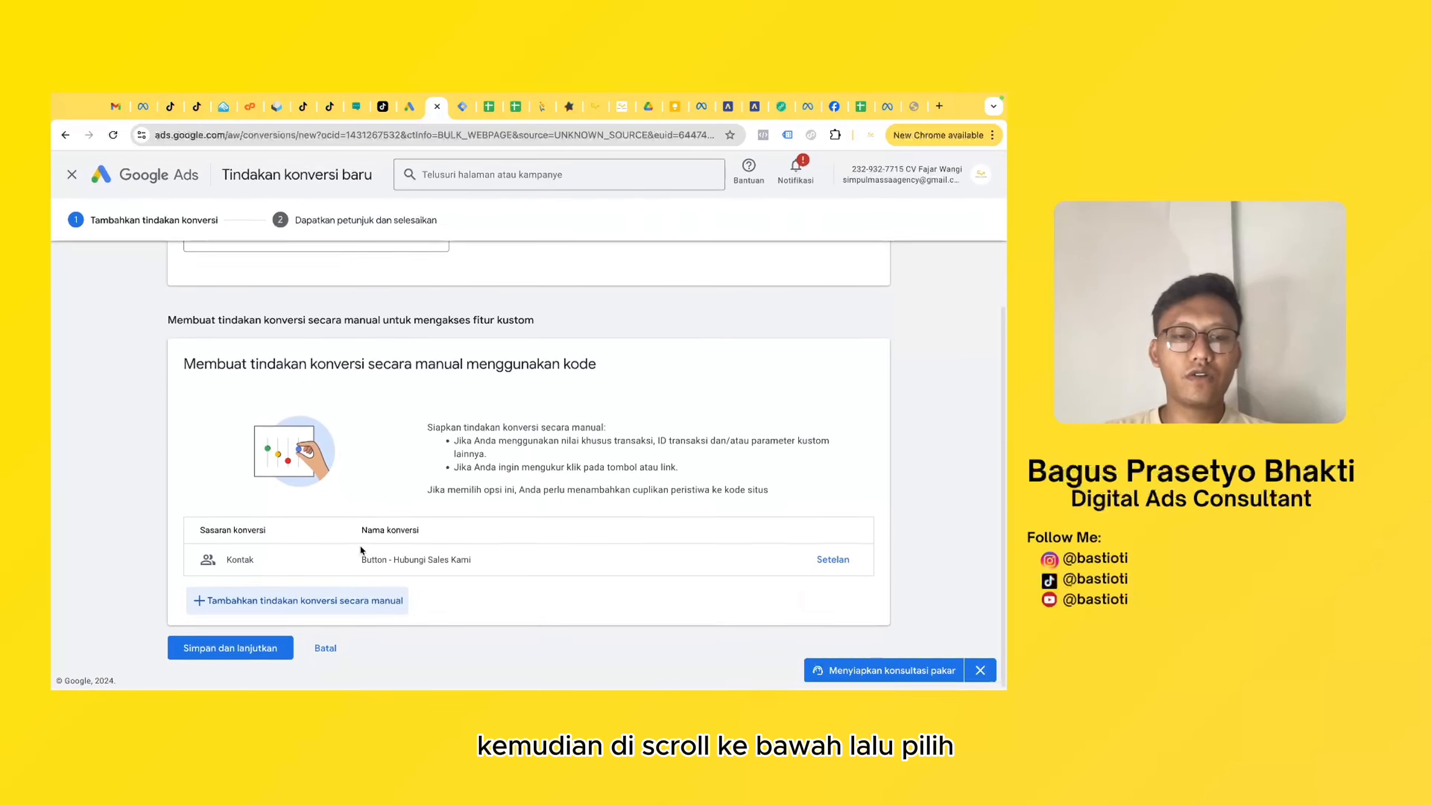
{"action": "left_click", "coordinate": [270, 653]}
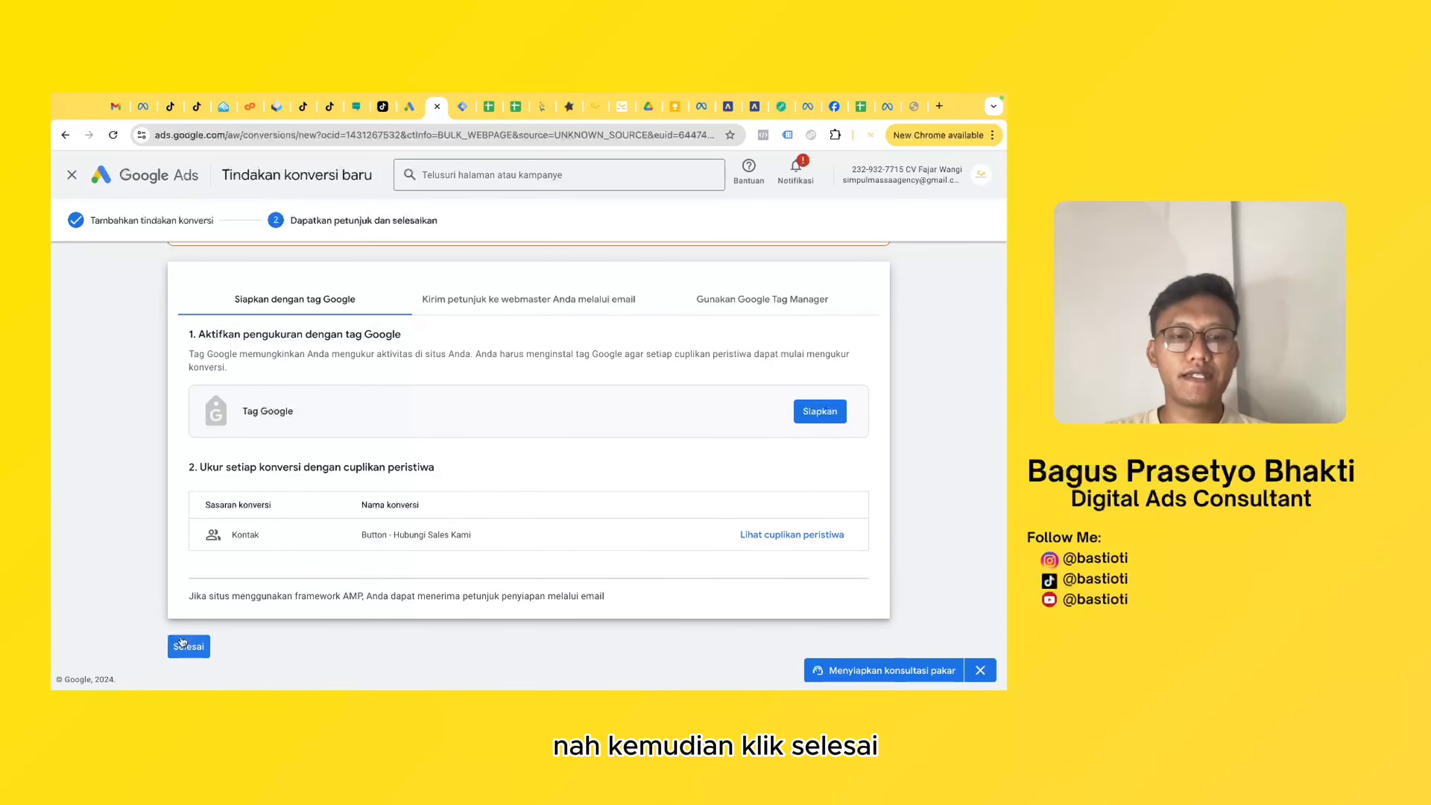
{"action": "left_click", "coordinate": [182, 645]}
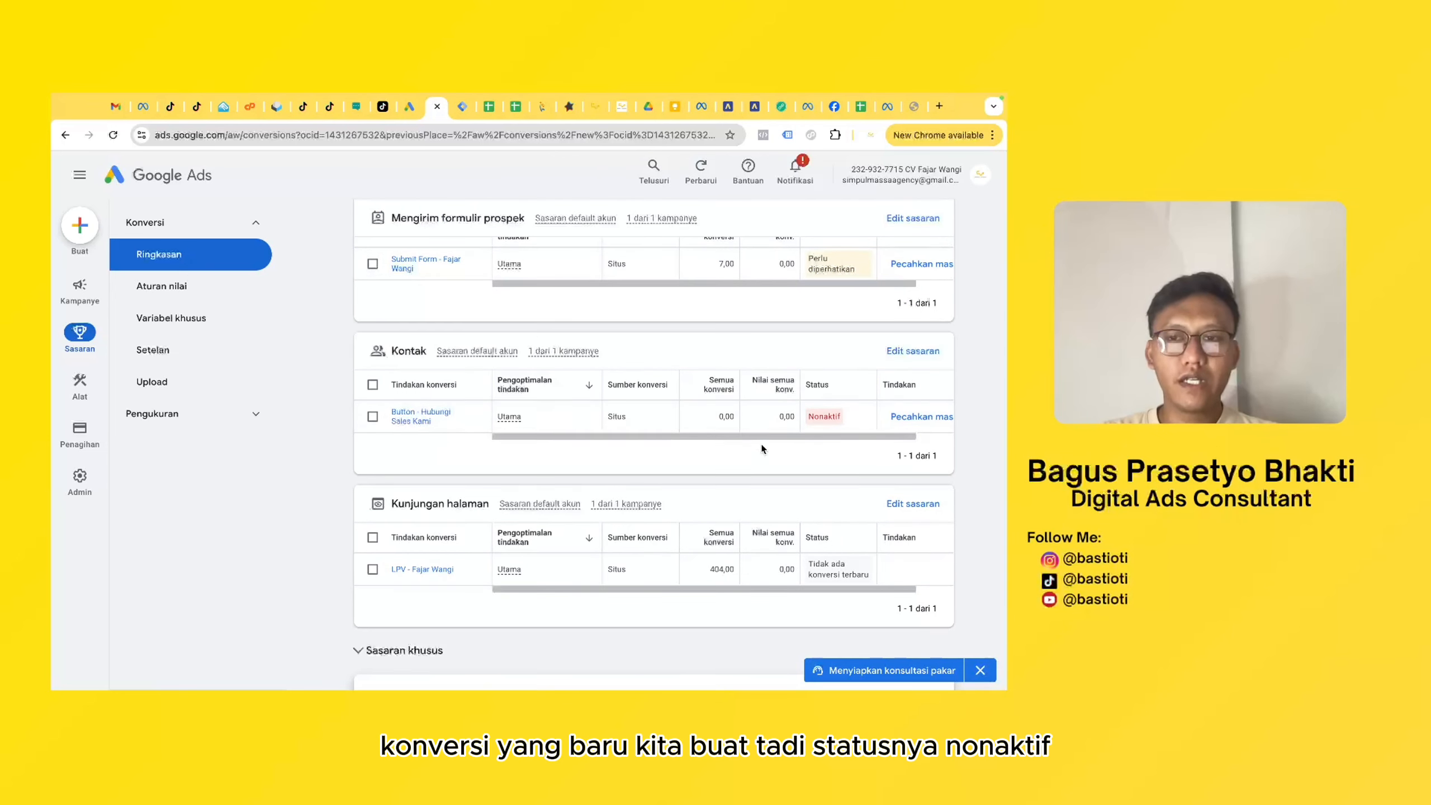
- Copy the conversion ID from the Google Tag Manager setup instructions of the Button - Hubungi Sales Kami conversion action
{"action": "scroll", "coordinate": [811, 388], "scroll_direction": "right", "scroll_amount": 2}
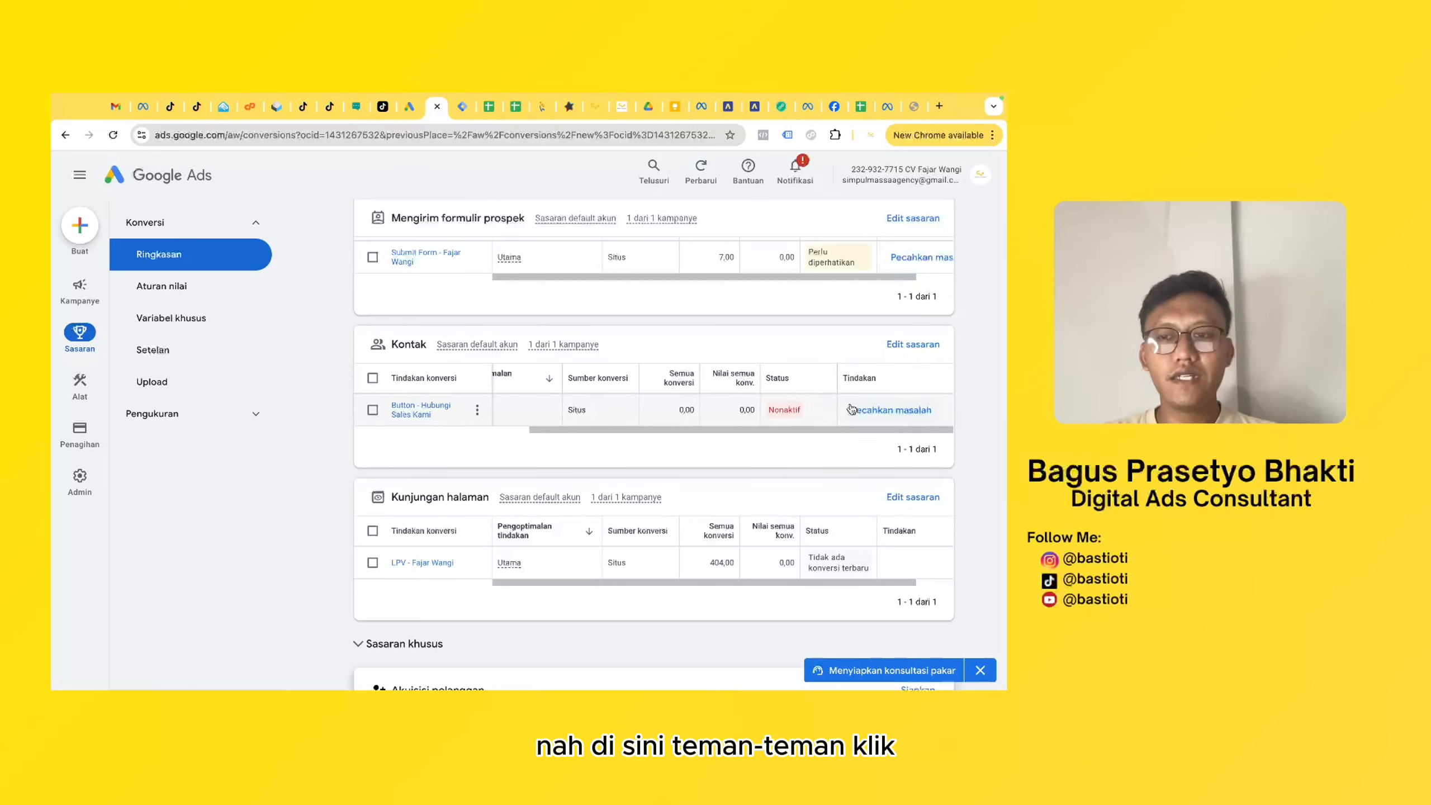
{"action": "left_click", "coordinate": [423, 409]}
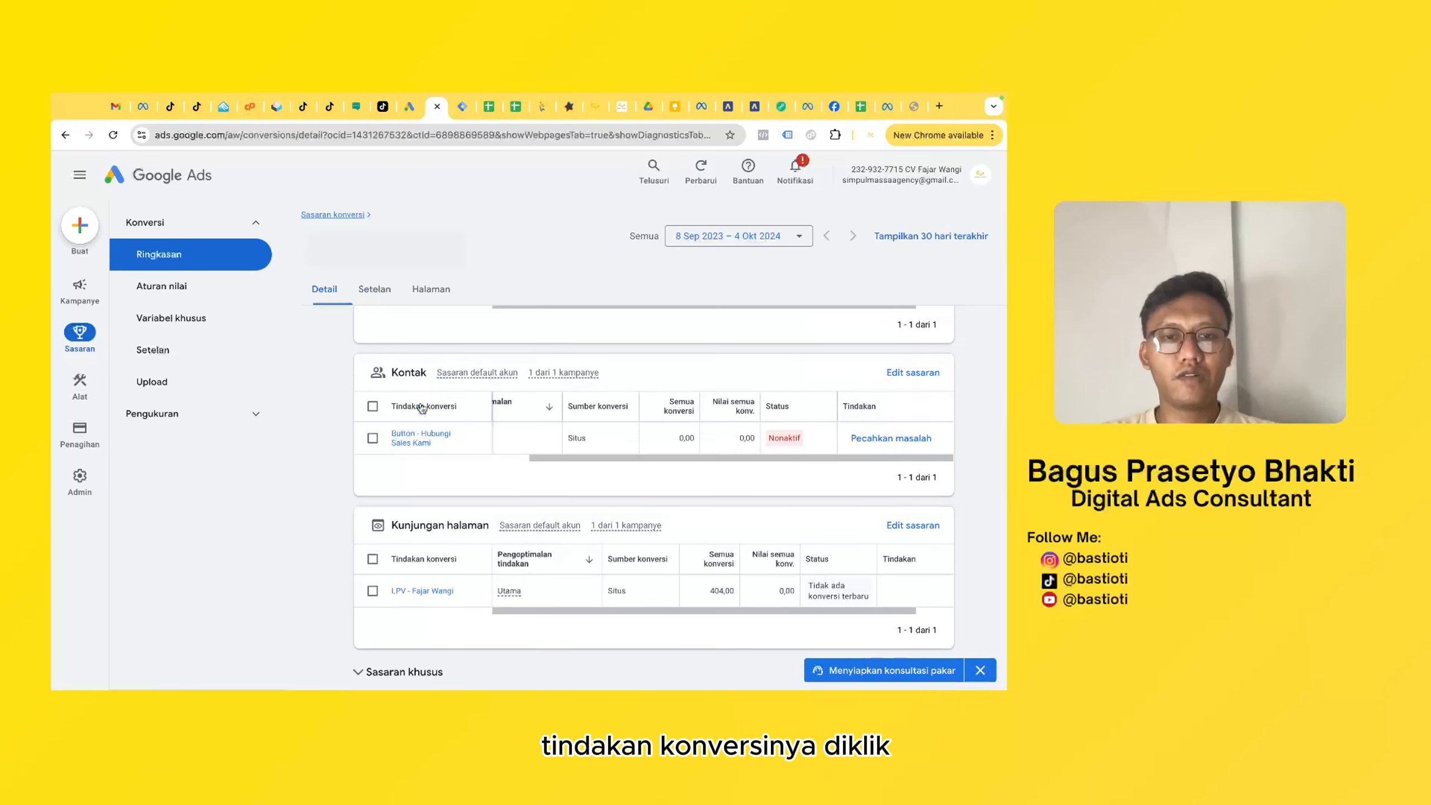
{"action": "scroll", "coordinate": [422, 408], "scroll_direction": "down", "scroll_amount": 3}
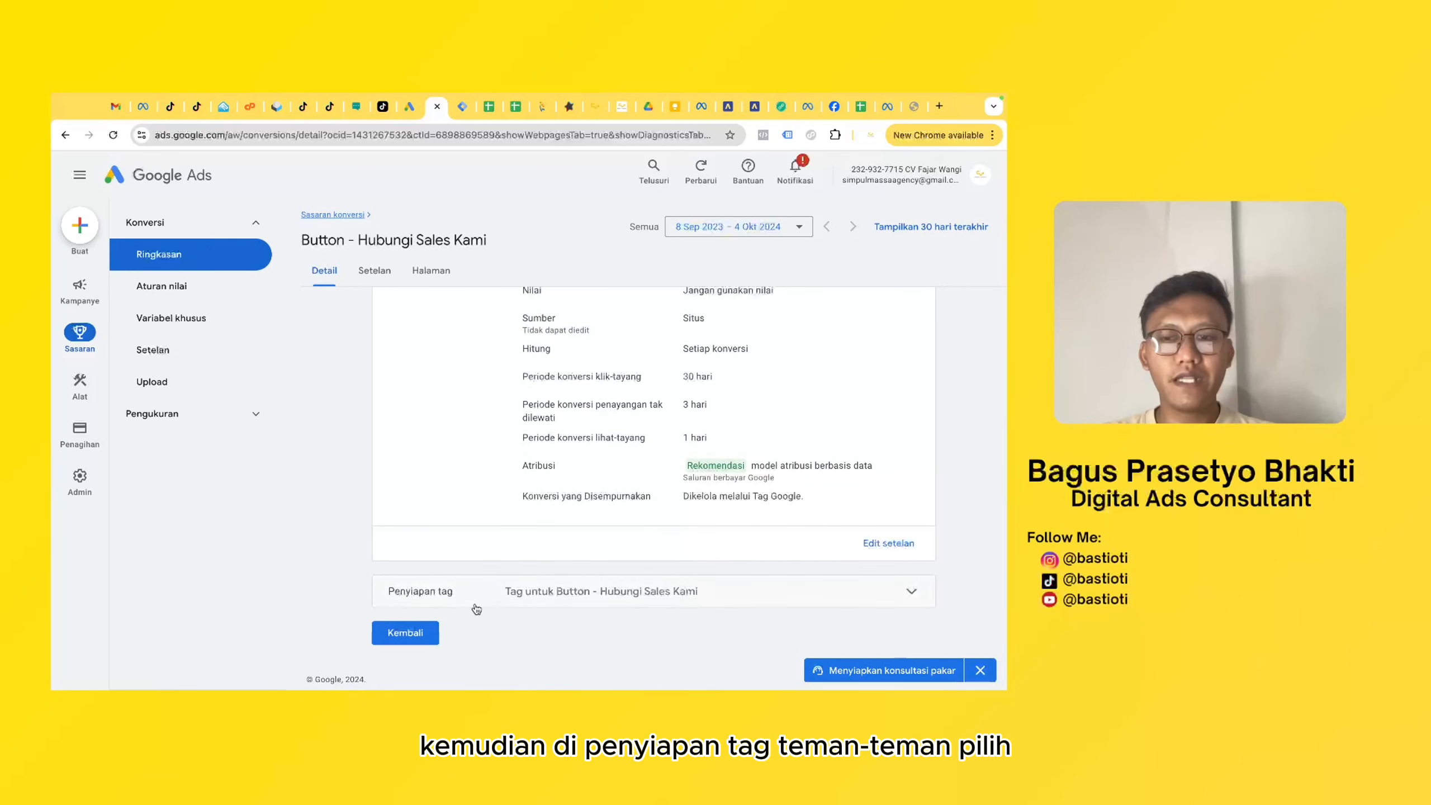
{"action": "left_click", "coordinate": [847, 603]}
{"action": "scroll", "coordinate": [829, 553], "scroll_direction": "down", "scroll_amount": 3}
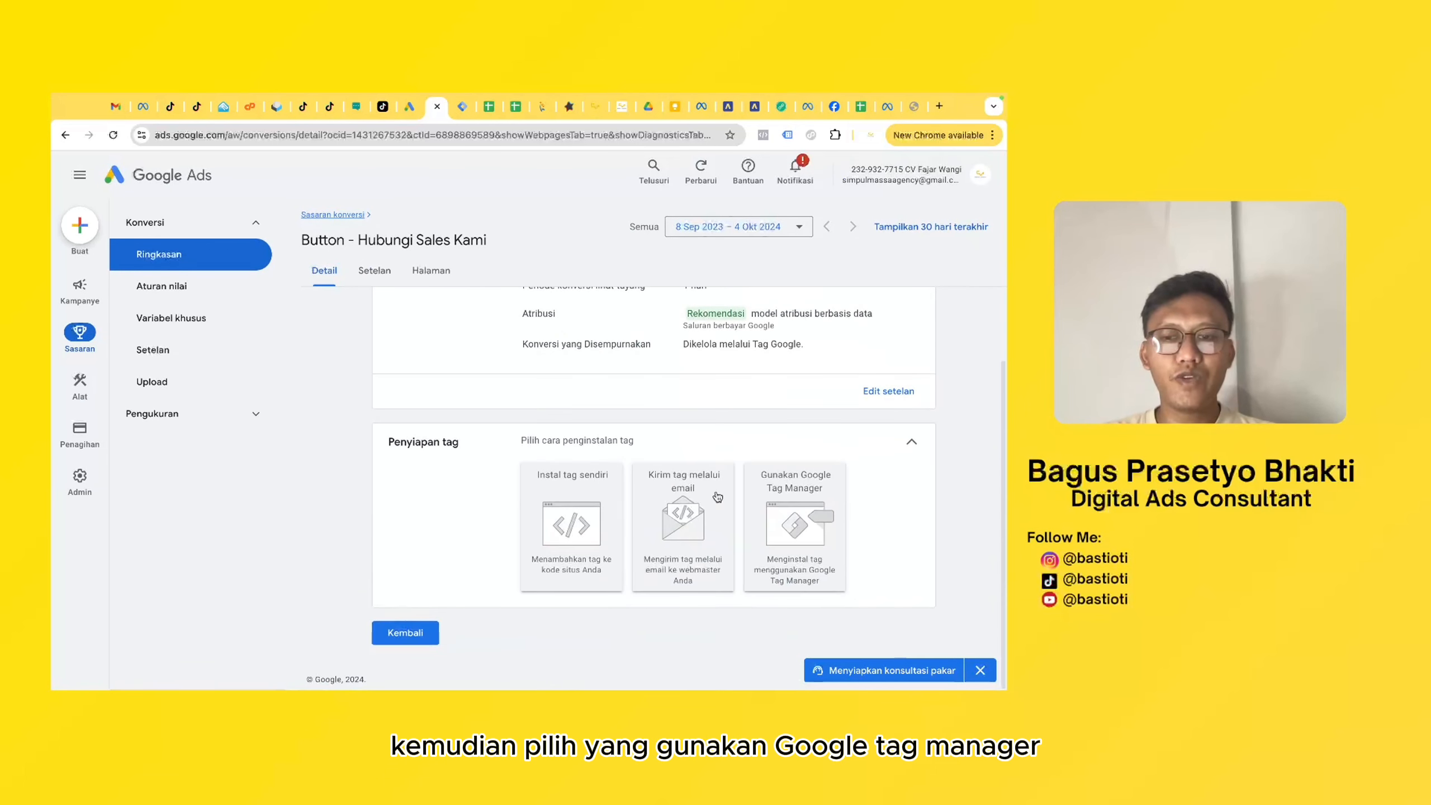
{"action": "left_click", "coordinate": [809, 504]}
{"action": "scroll", "coordinate": [704, 503], "scroll_direction": "down", "scroll_amount": 2}
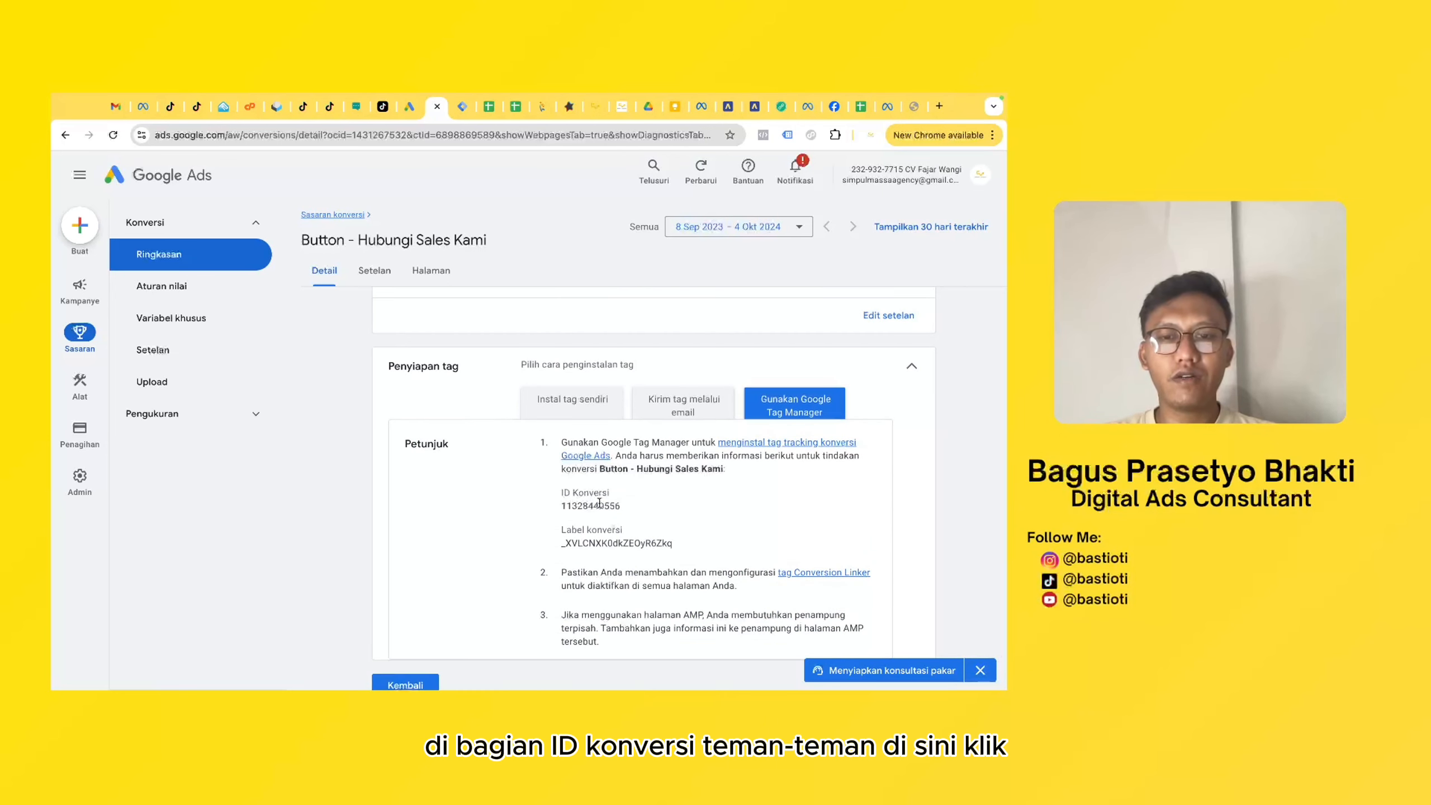
{"action": "double_click", "coordinate": [600, 505]}
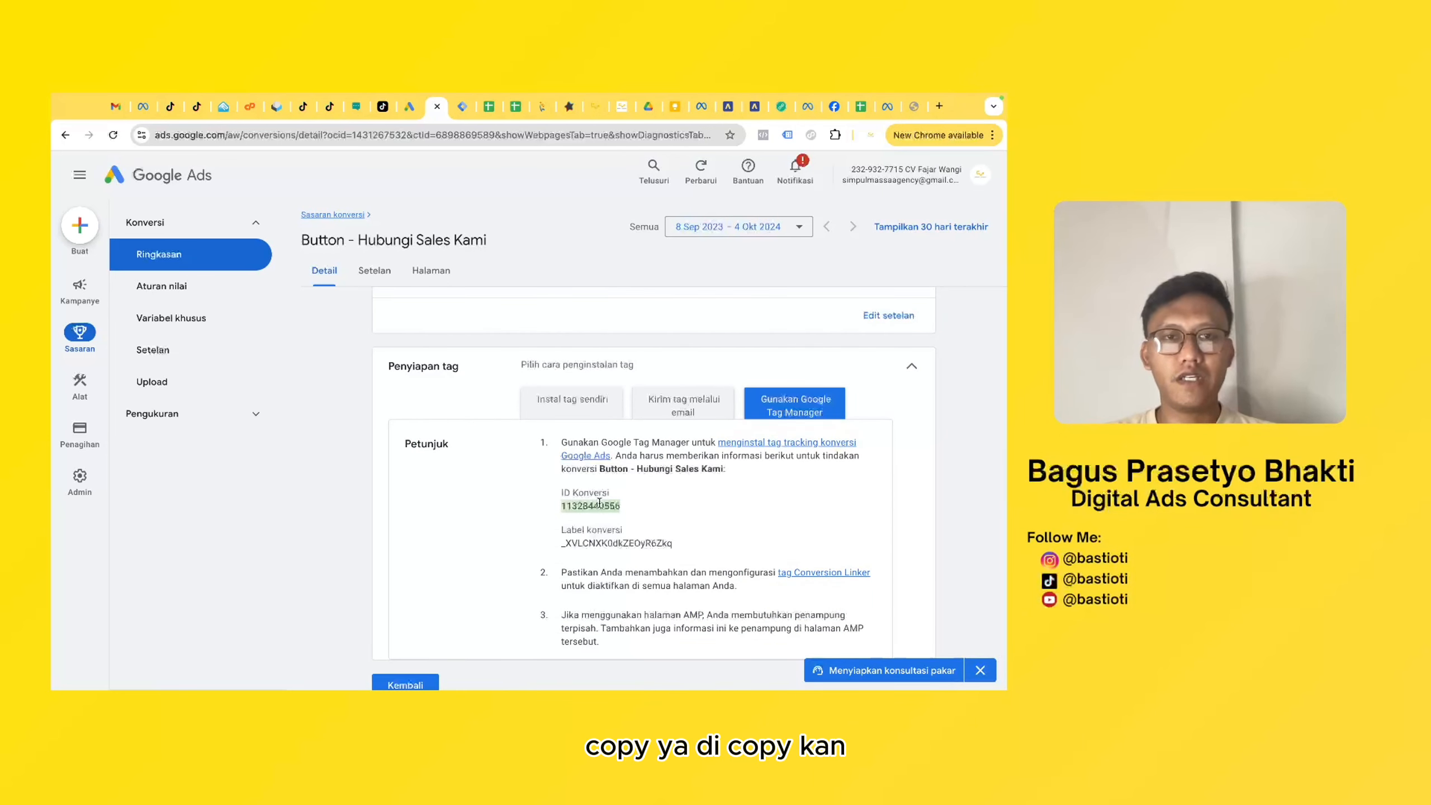
- Switch back to Tag Manager and create a new tag named "Hubungi sales kami"
{"action": "left_click", "coordinate": [462, 108]}
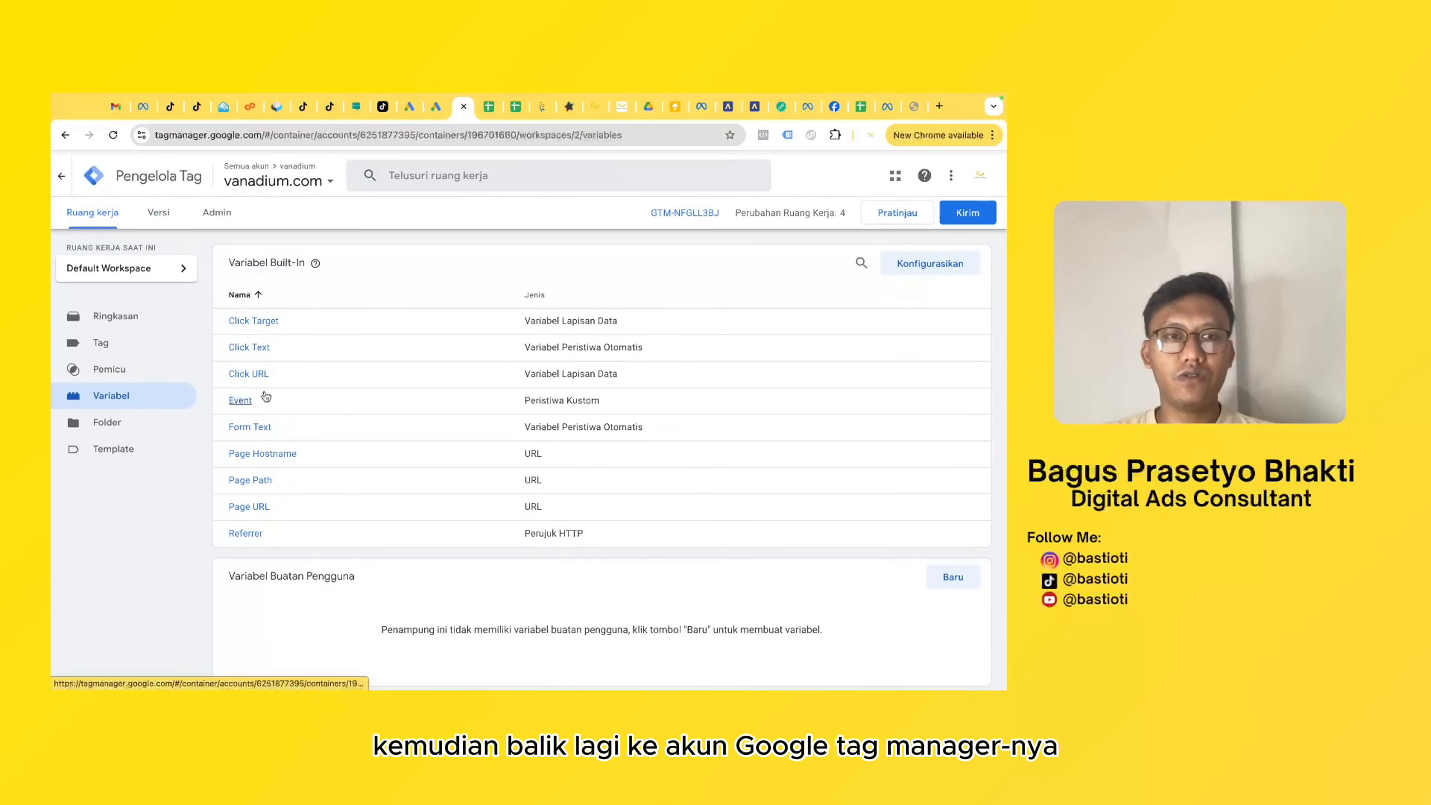
{"action": "left_click", "coordinate": [125, 335]}
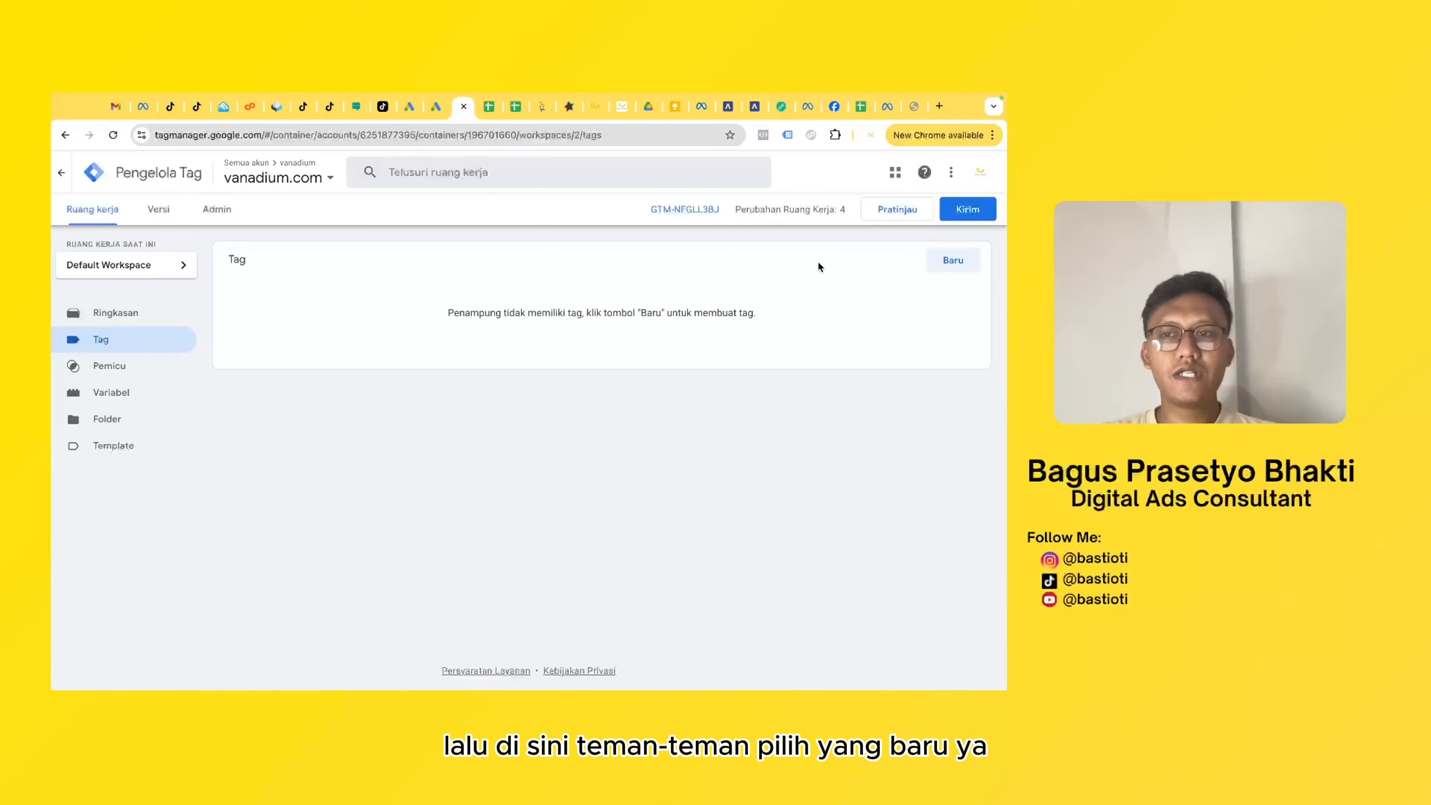
{"action": "left_click", "coordinate": [955, 260]}
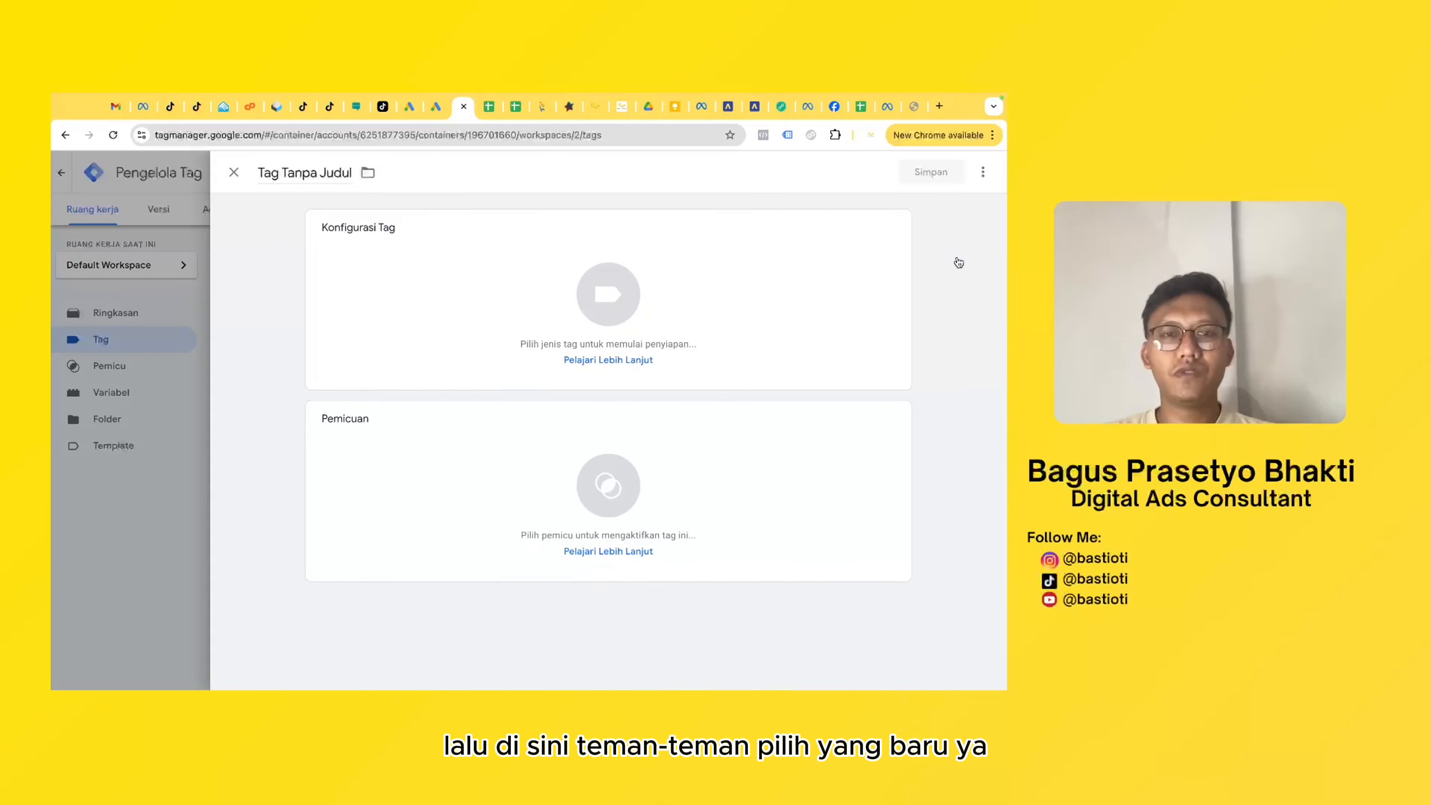
{"action": "left_click", "coordinate": [310, 174]}
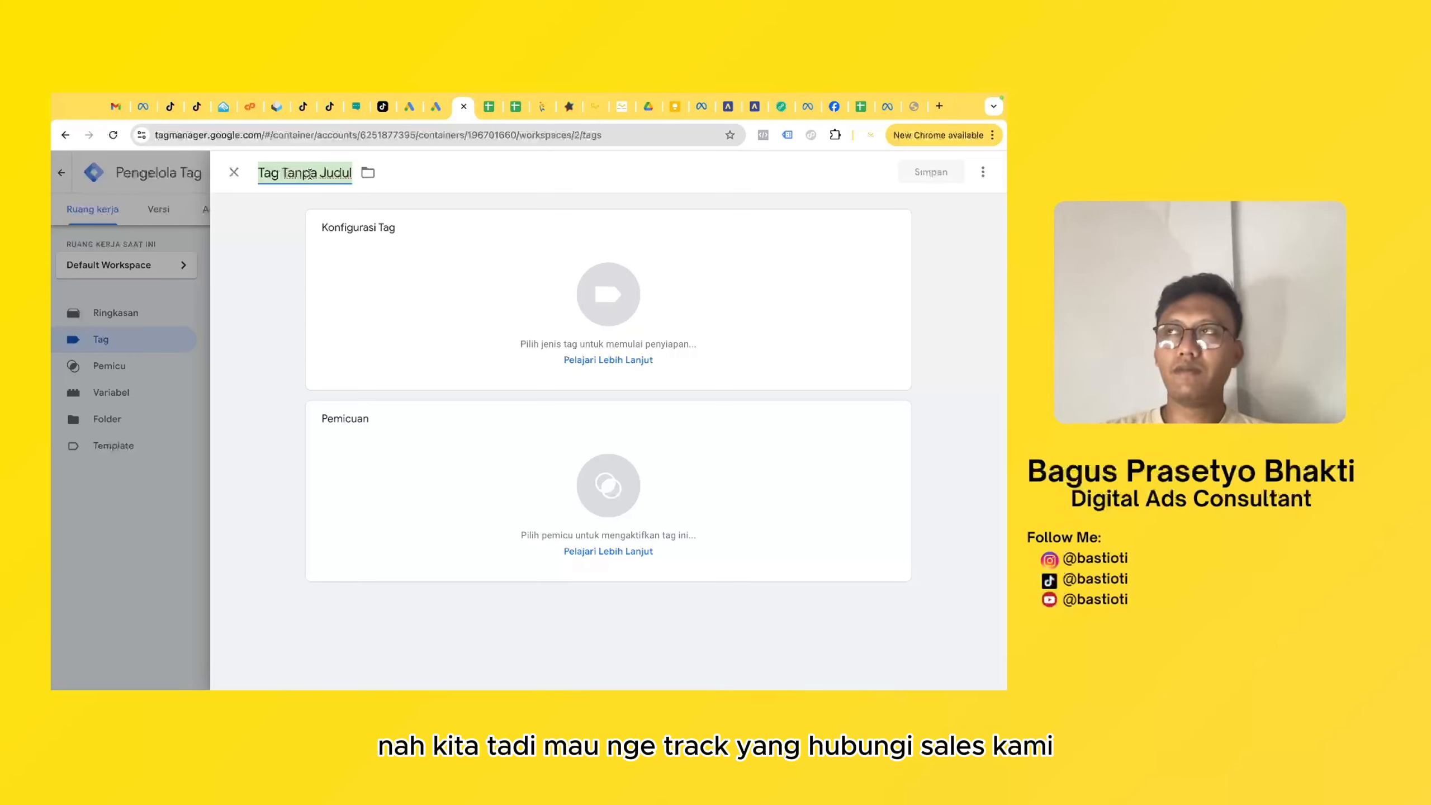
{"action": "type", "text": "Hubu"}
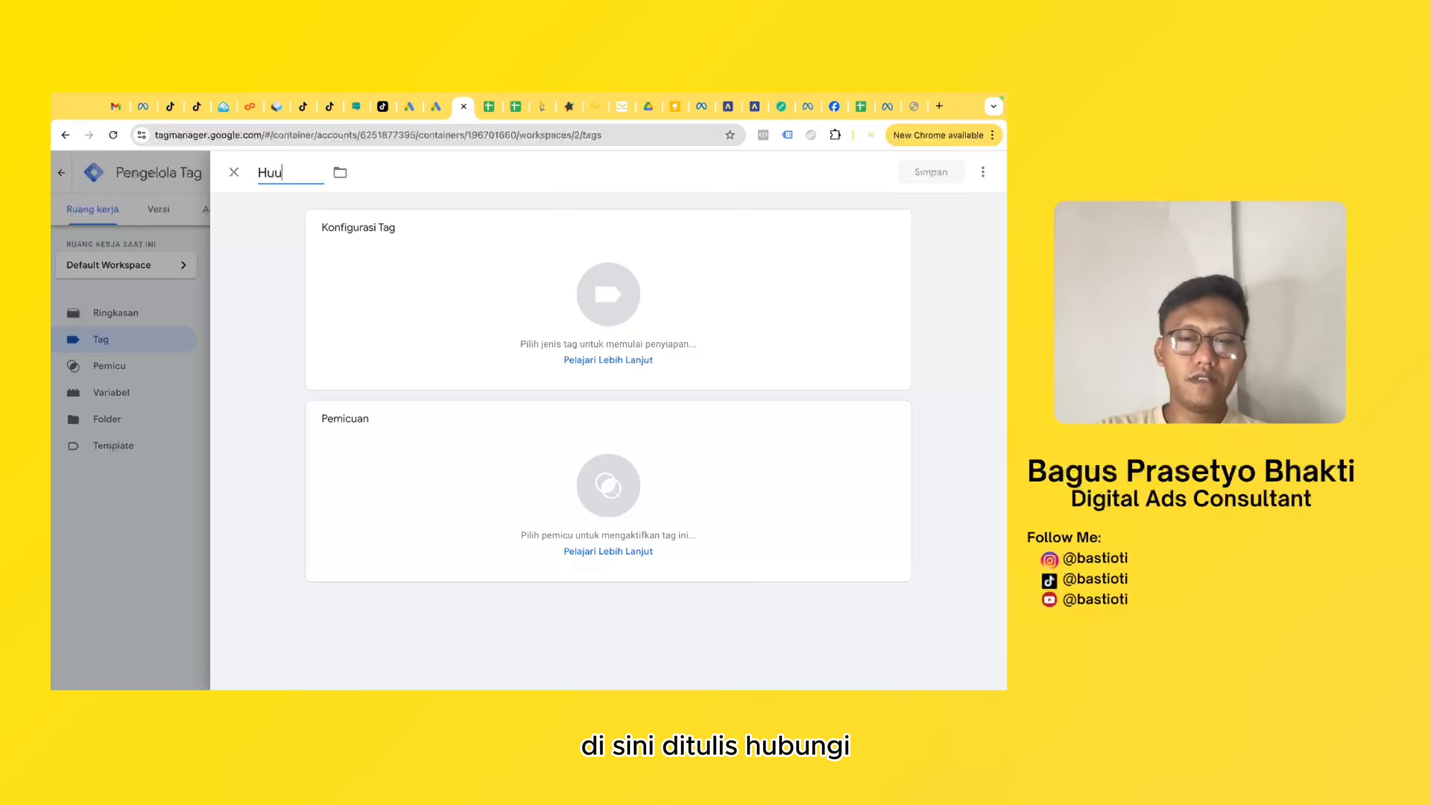
{"action": "type", "text": "ng"}
{"action": "key", "text": "BackSpace"}
{"action": "key", "text": "BackSpace"}
{"action": "key", "text": "BackSpace"}
{"action": "type", "text": "bungi sales kami"}
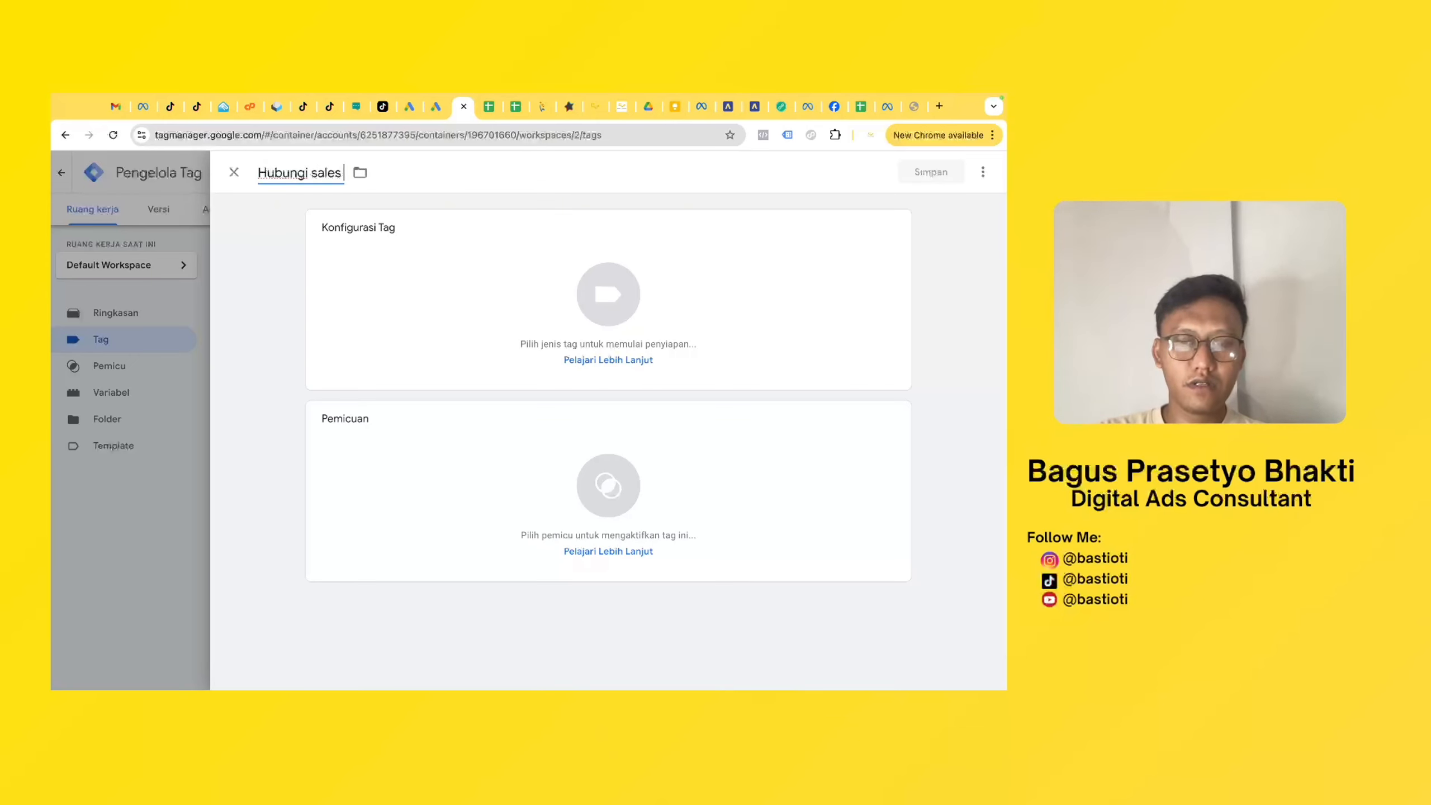
- Set the new tag's type to Tracking Konversi Google Ads
{"action": "left_click", "coordinate": [477, 294]}
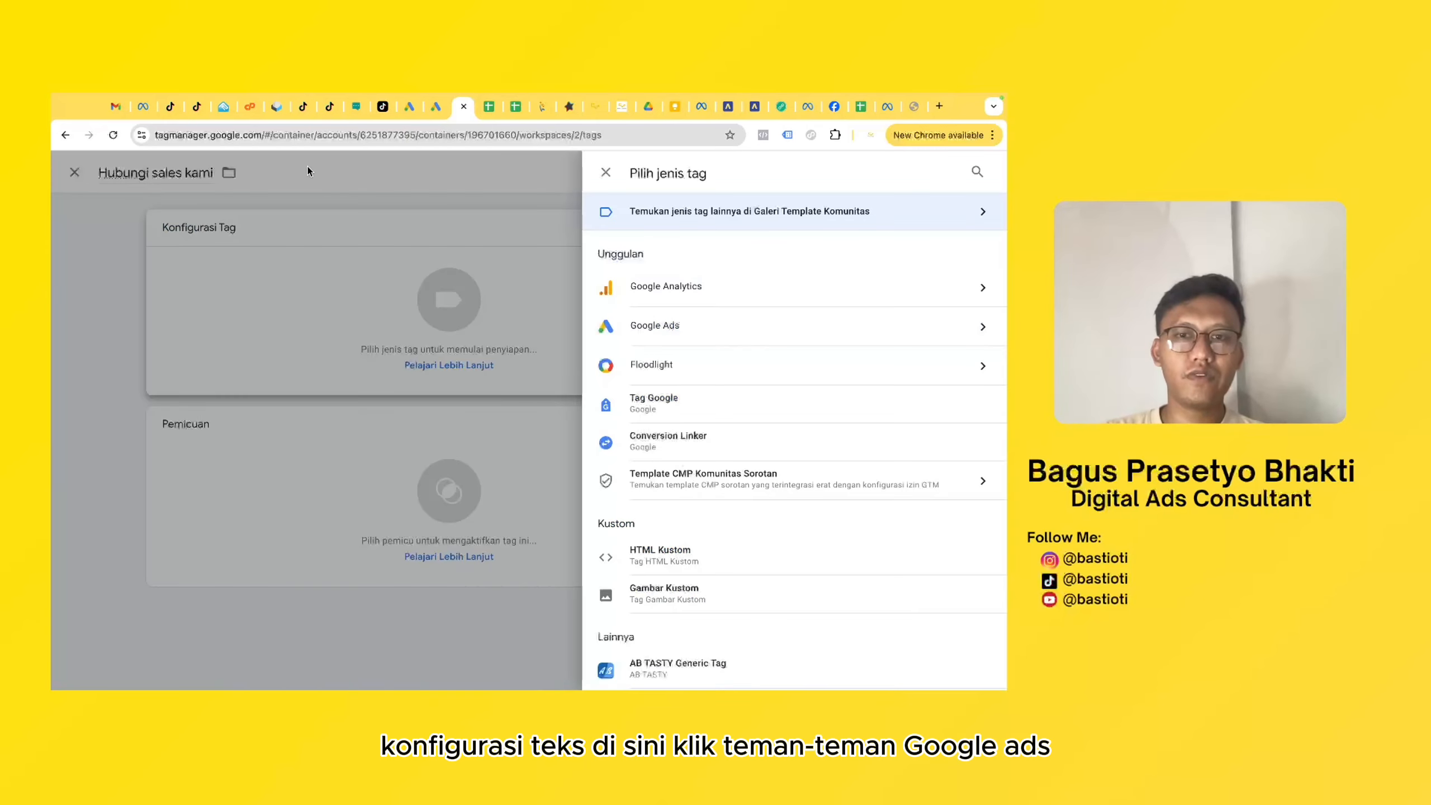
{"action": "left_click", "coordinate": [701, 333]}
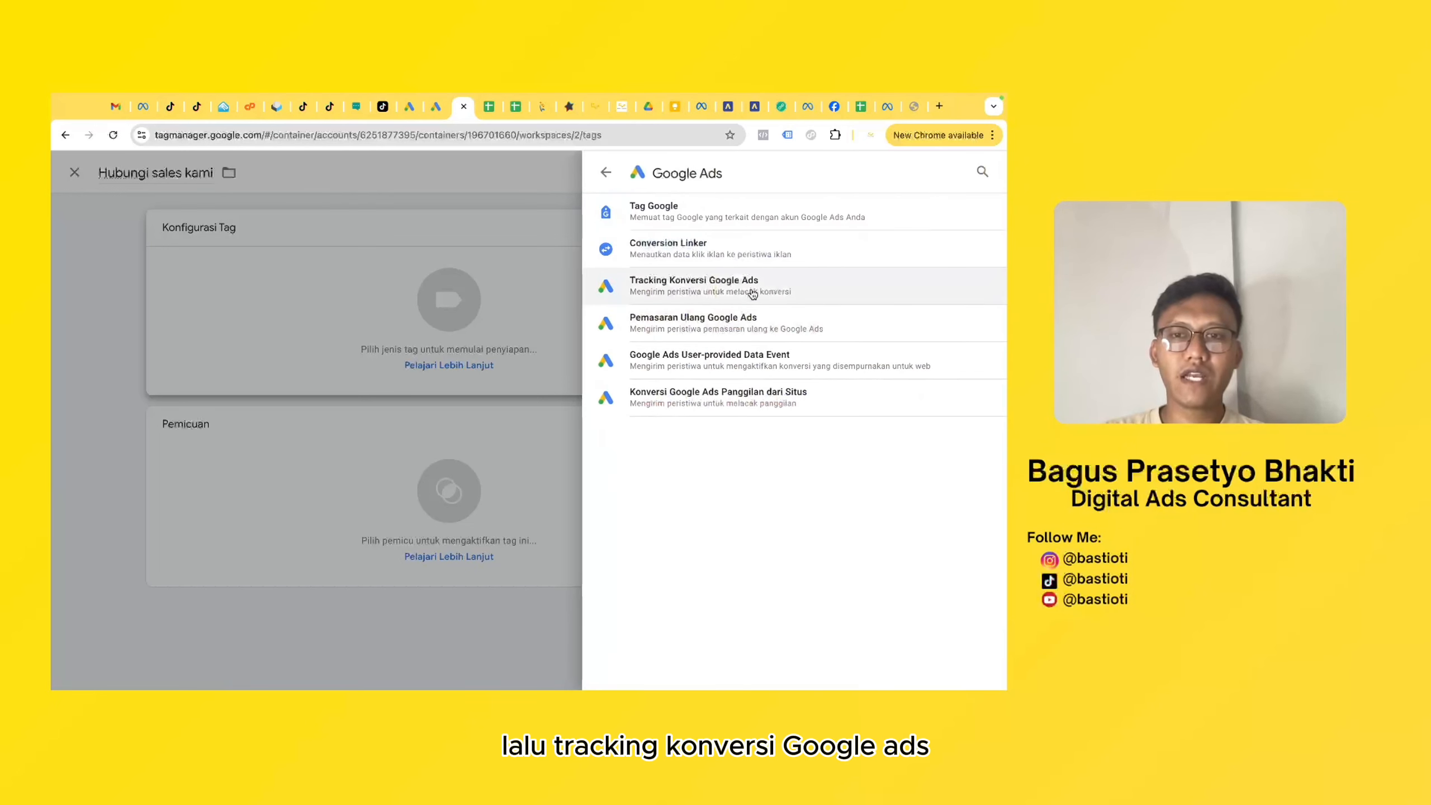
{"action": "left_click", "coordinate": [715, 290]}
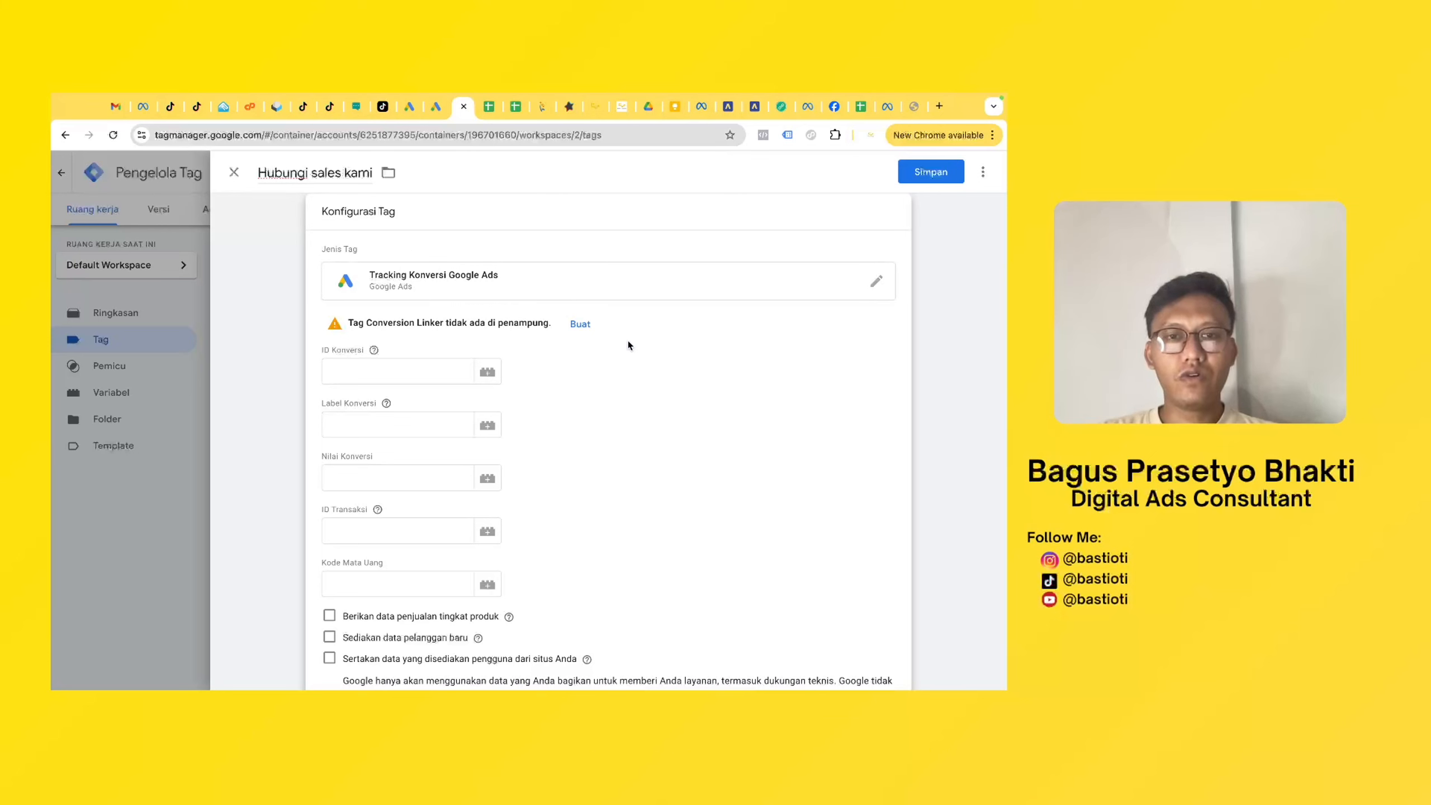
- Create the missing Conversion Linker tag, name it "conversion linker", keep its All Pages trigger and save it
{"action": "left_click", "coordinate": [580, 326]}
{"action": "left_click", "coordinate": [306, 173]}
{"action": "type", "text": "c"}
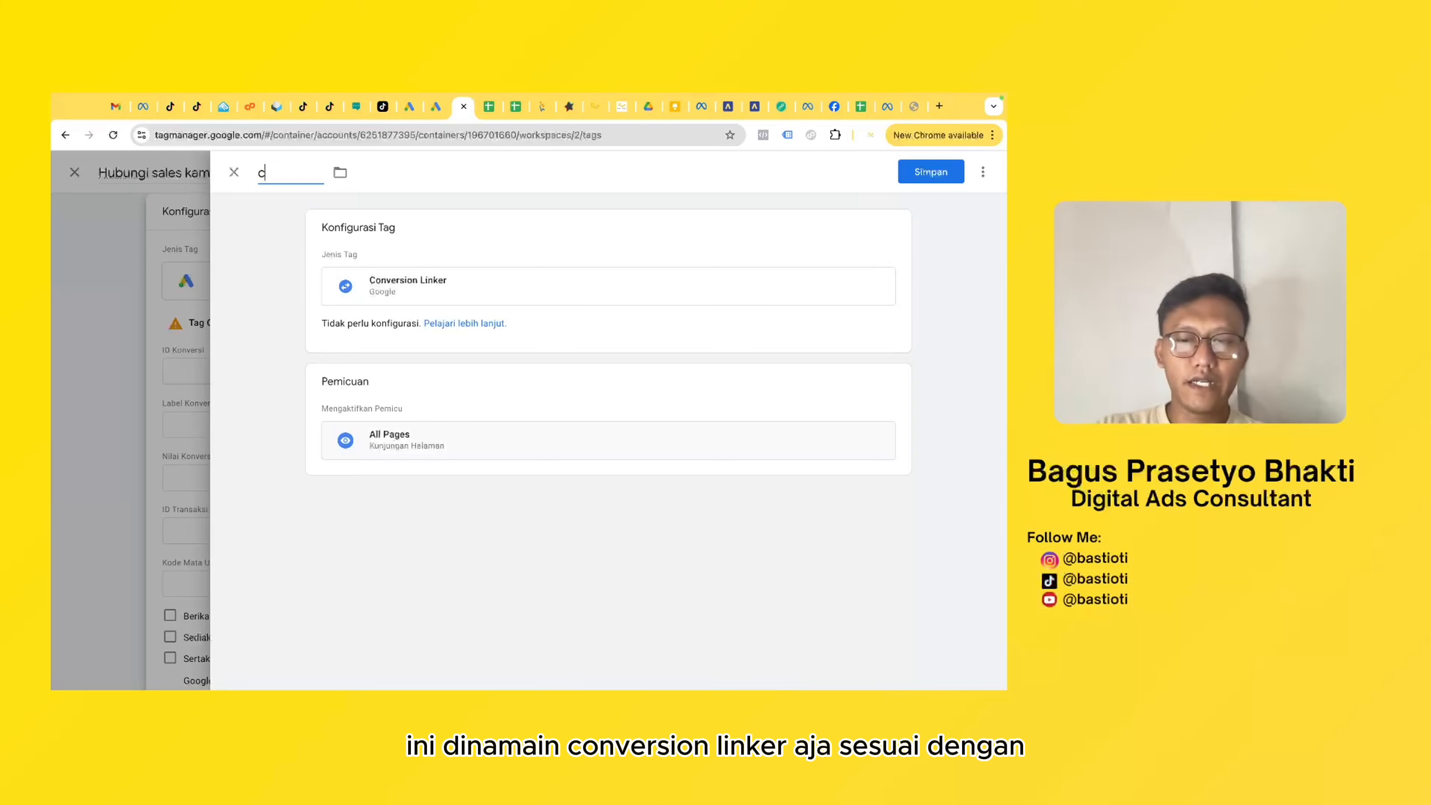
{"action": "type", "text": "onversion linker"}
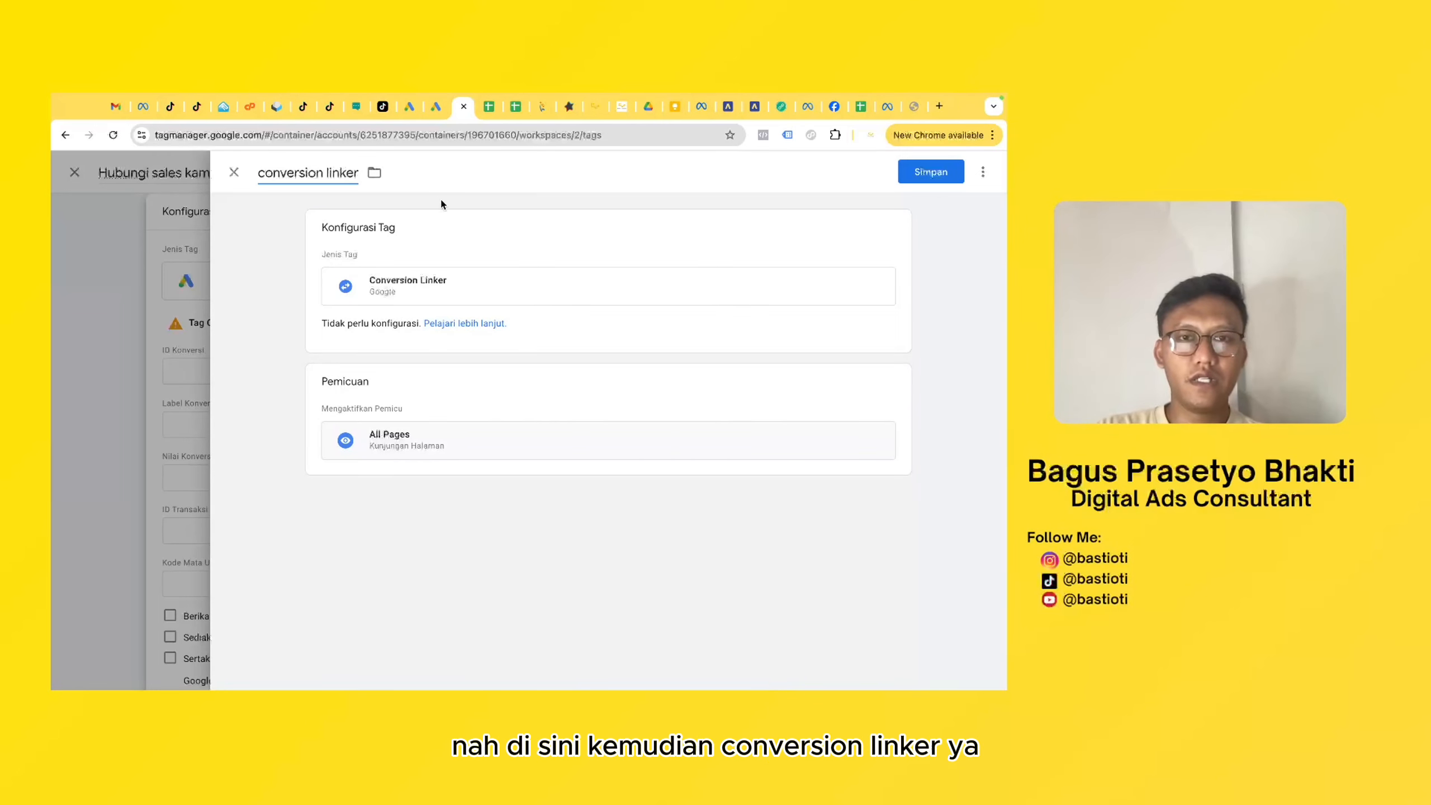
{"action": "left_click", "coordinate": [471, 227]}
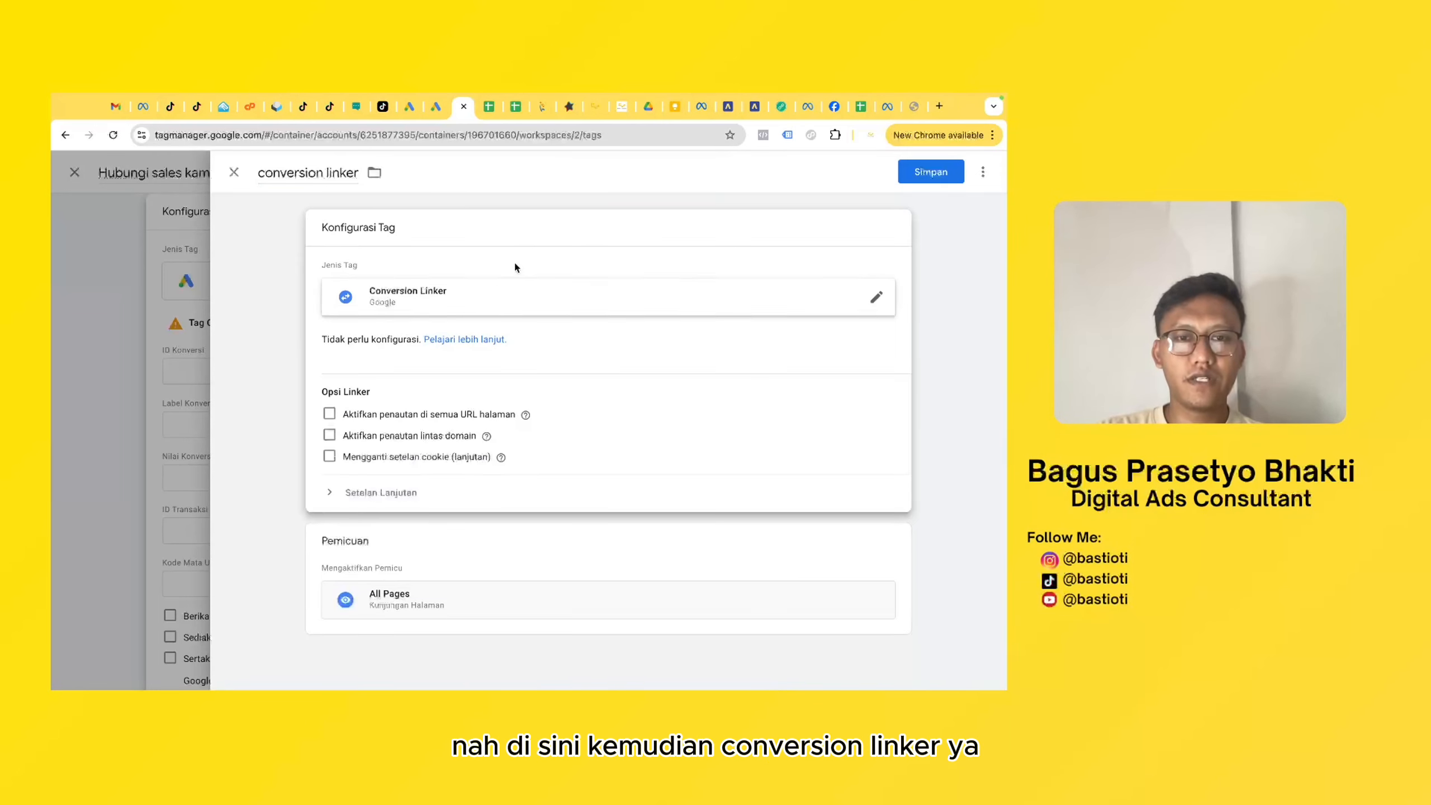
{"action": "left_click", "coordinate": [511, 232]}
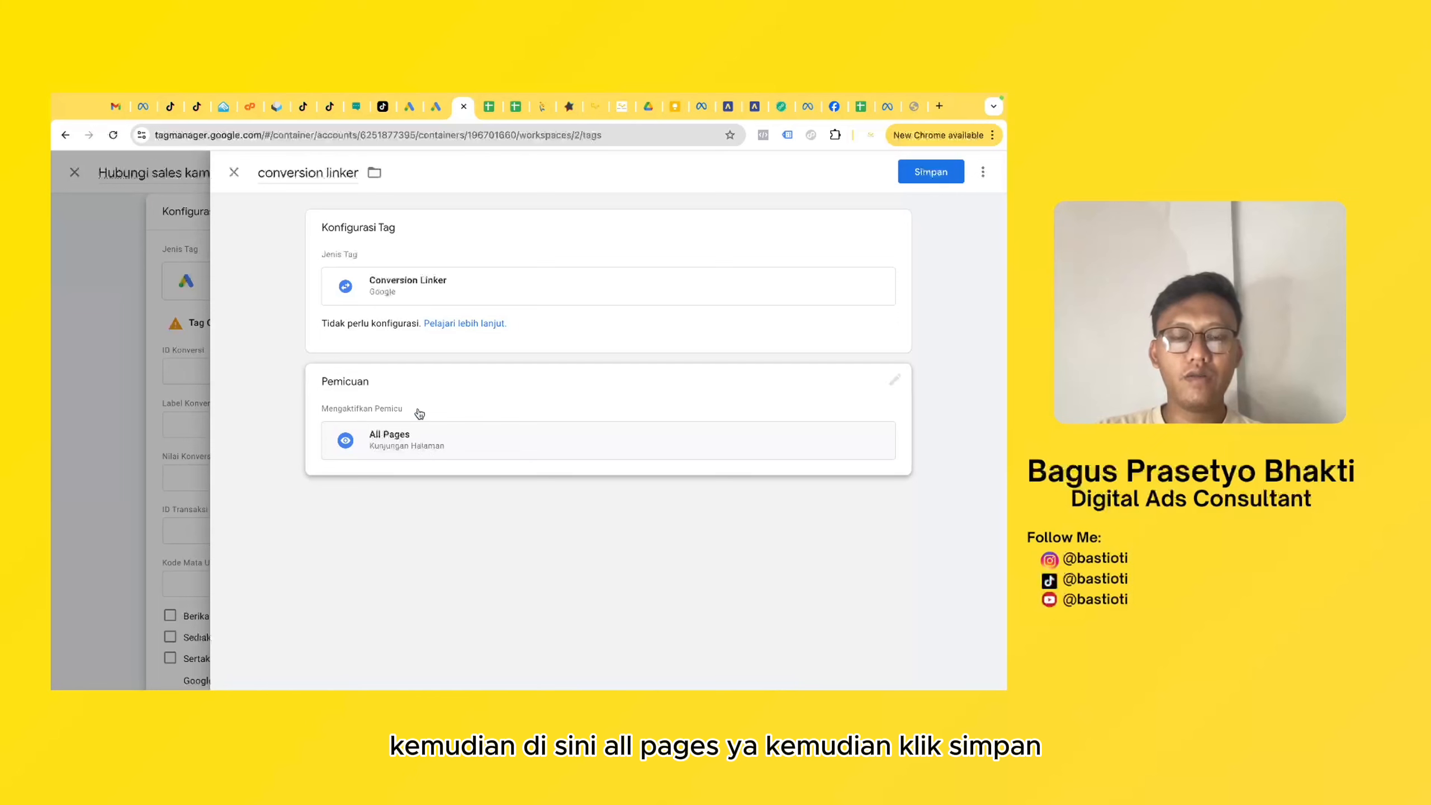
{"action": "left_click", "coordinate": [946, 176]}
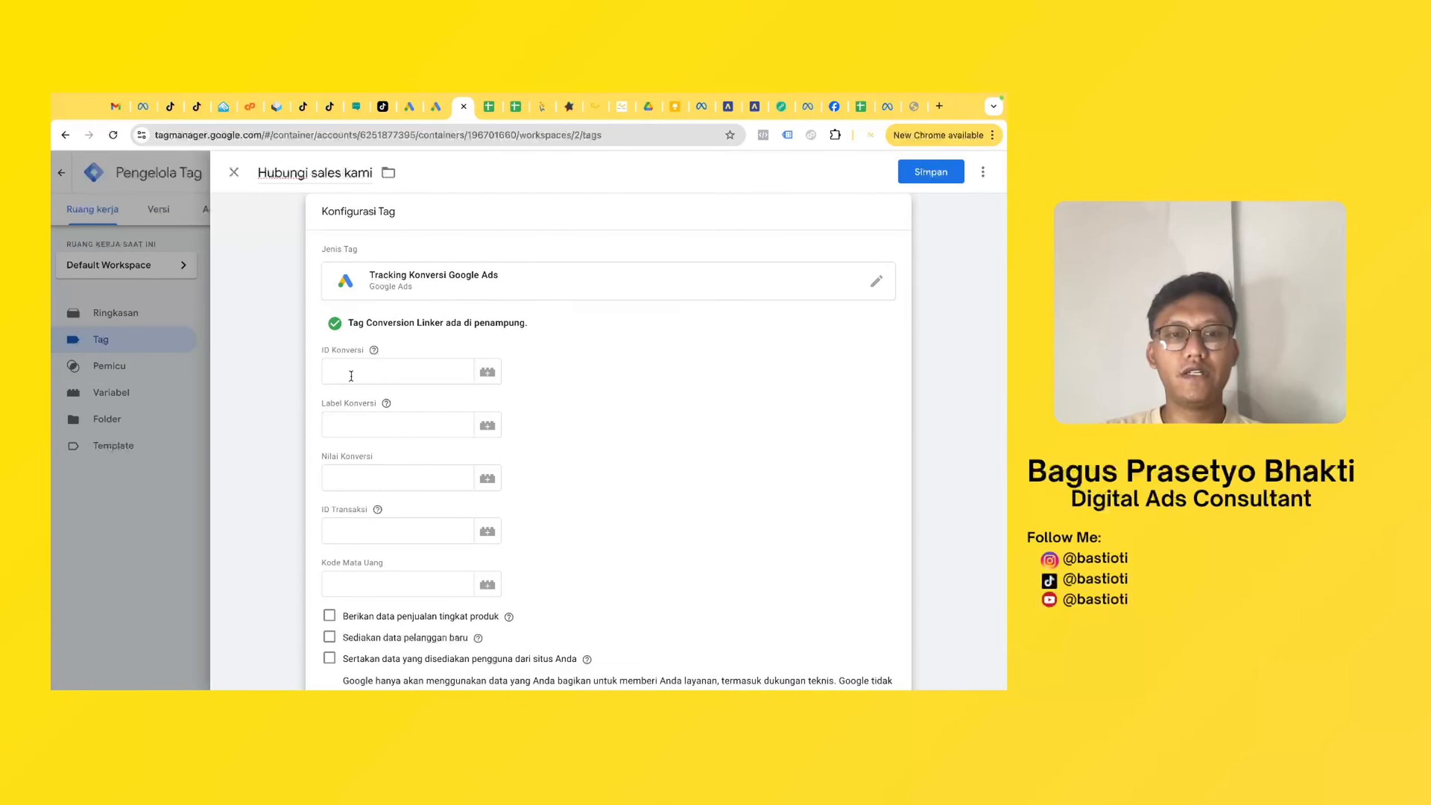
- Paste the copied conversion ID into the Hubungi sales kami tag's ID Konversi field
{"action": "scroll", "coordinate": [511, 314], "scroll_direction": "down", "scroll_amount": 2}
{"action": "scroll", "coordinate": [511, 314], "scroll_direction": "up", "scroll_amount": 3}
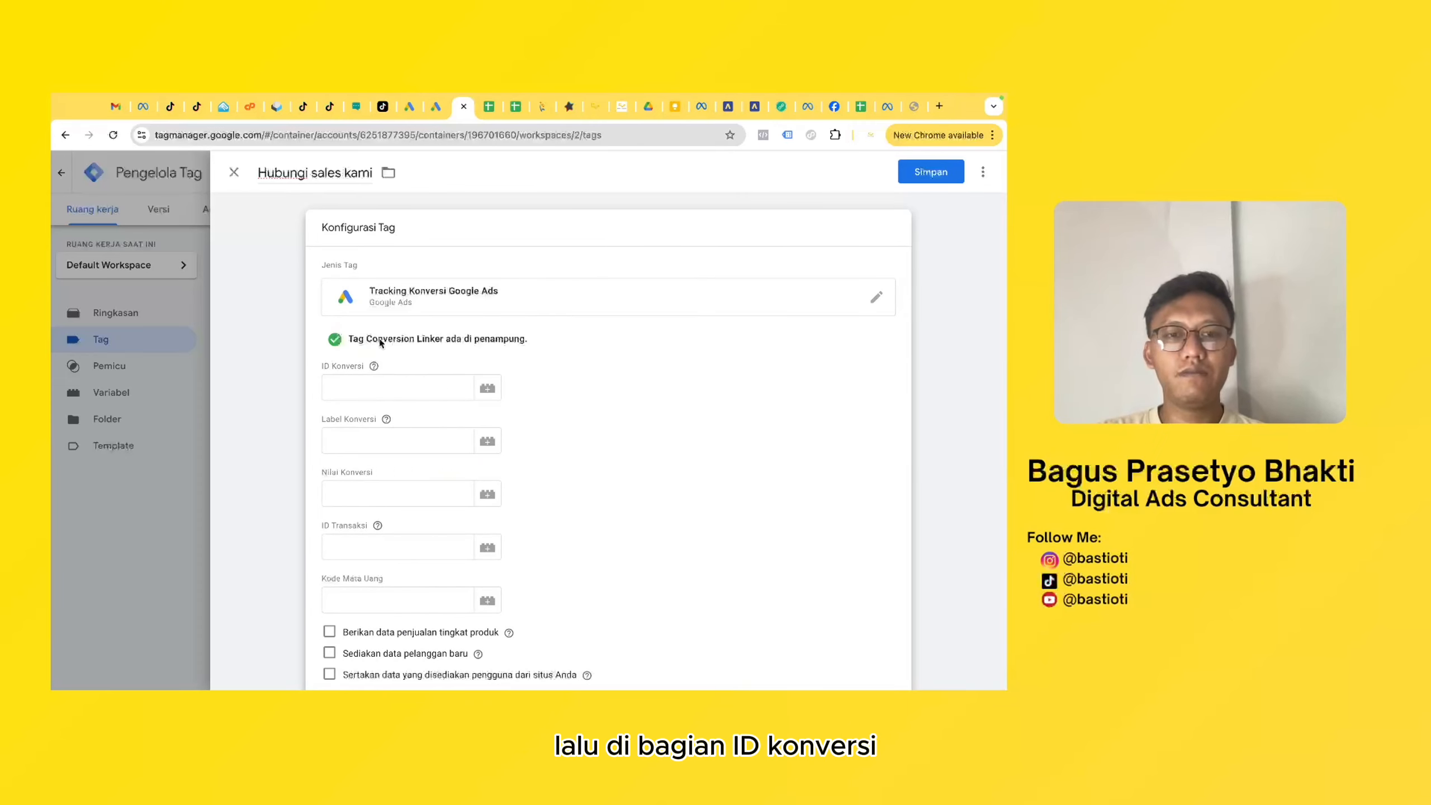
{"action": "left_click", "coordinate": [366, 392]}
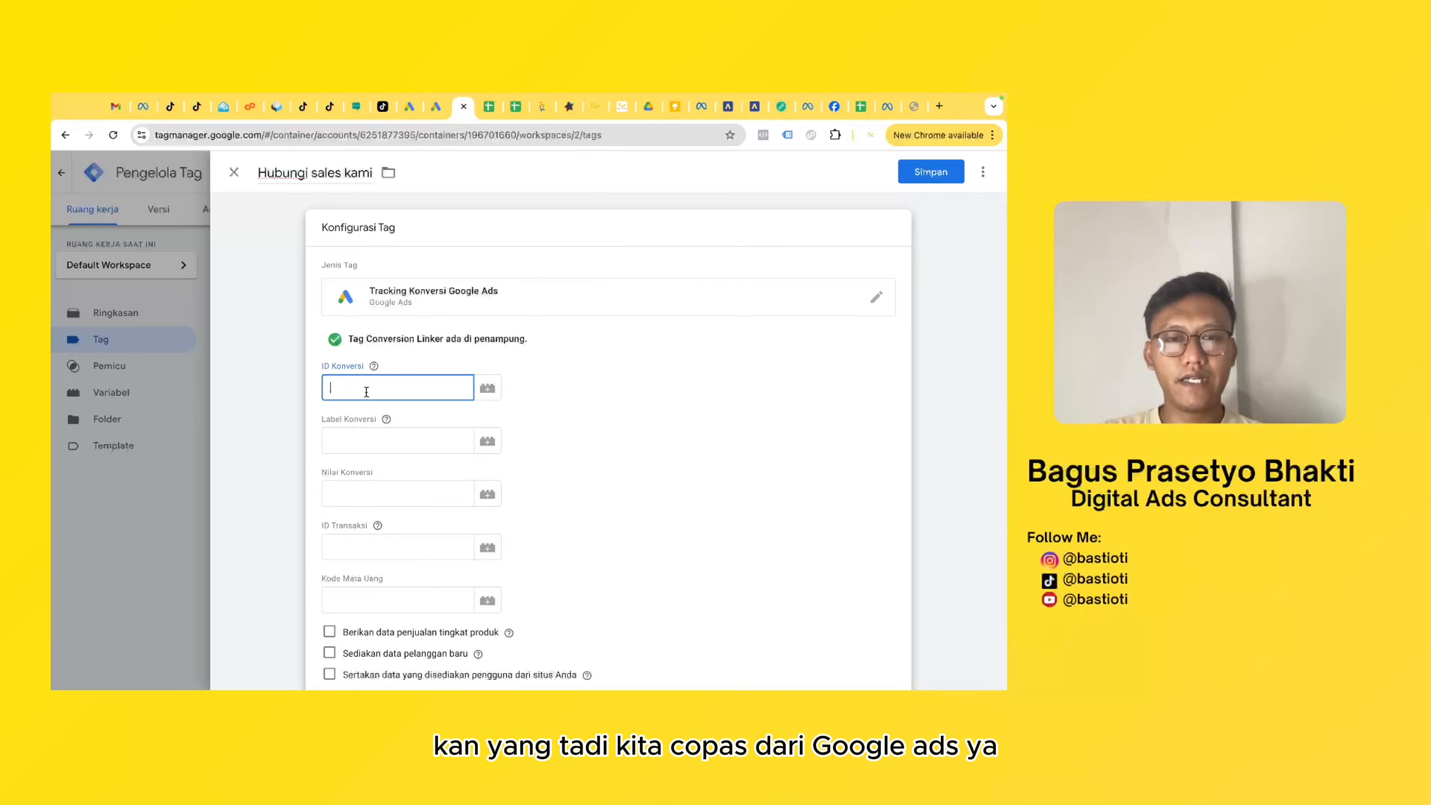
{"action": "left_click", "coordinate": [575, 393]}
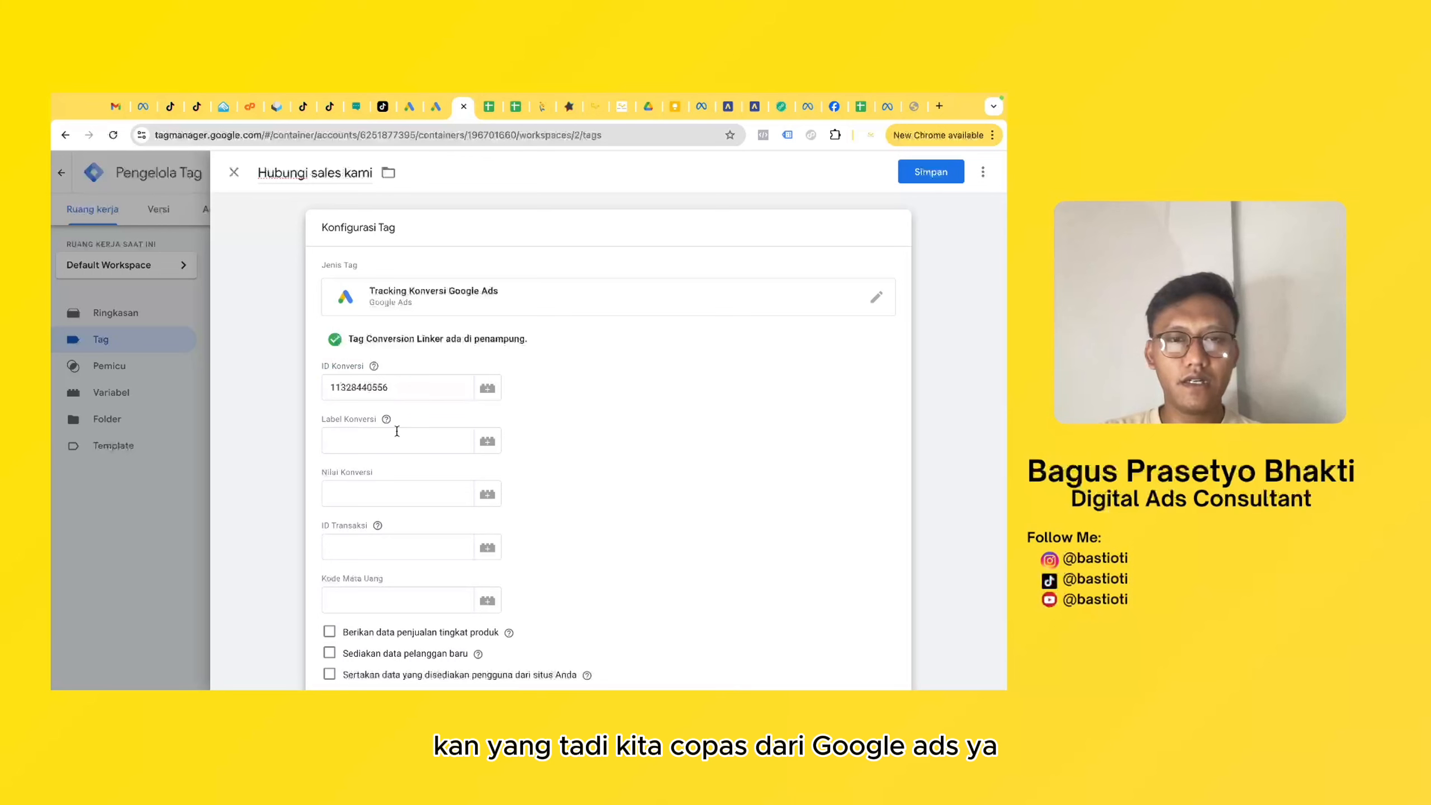
- Copy the conversion label from the Google Ads setup instructions and paste it into the Tag Manager tag's Label Konversi field
{"action": "left_click", "coordinate": [439, 113]}
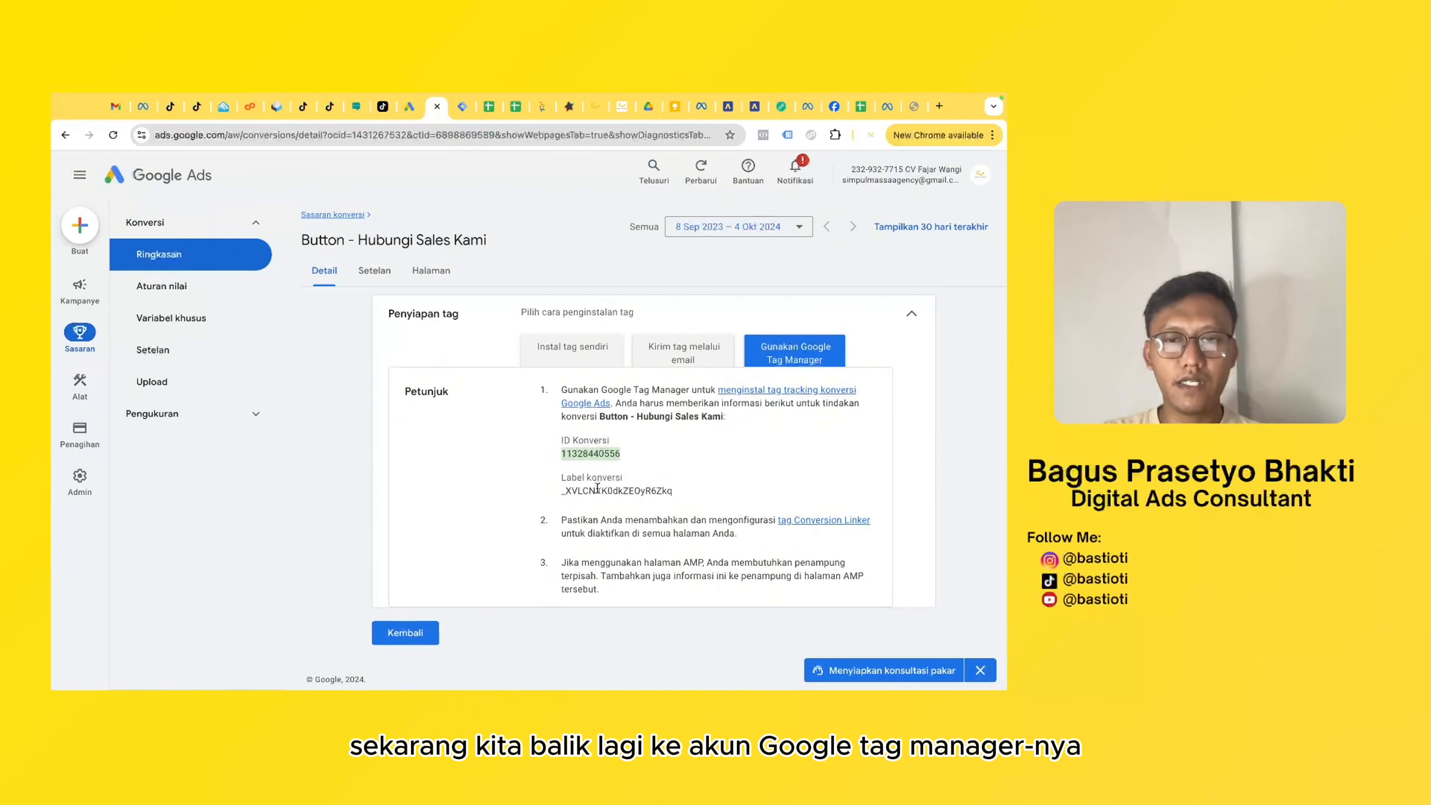
{"action": "left_click", "coordinate": [597, 489]}
{"action": "key", "text": "super+c"}
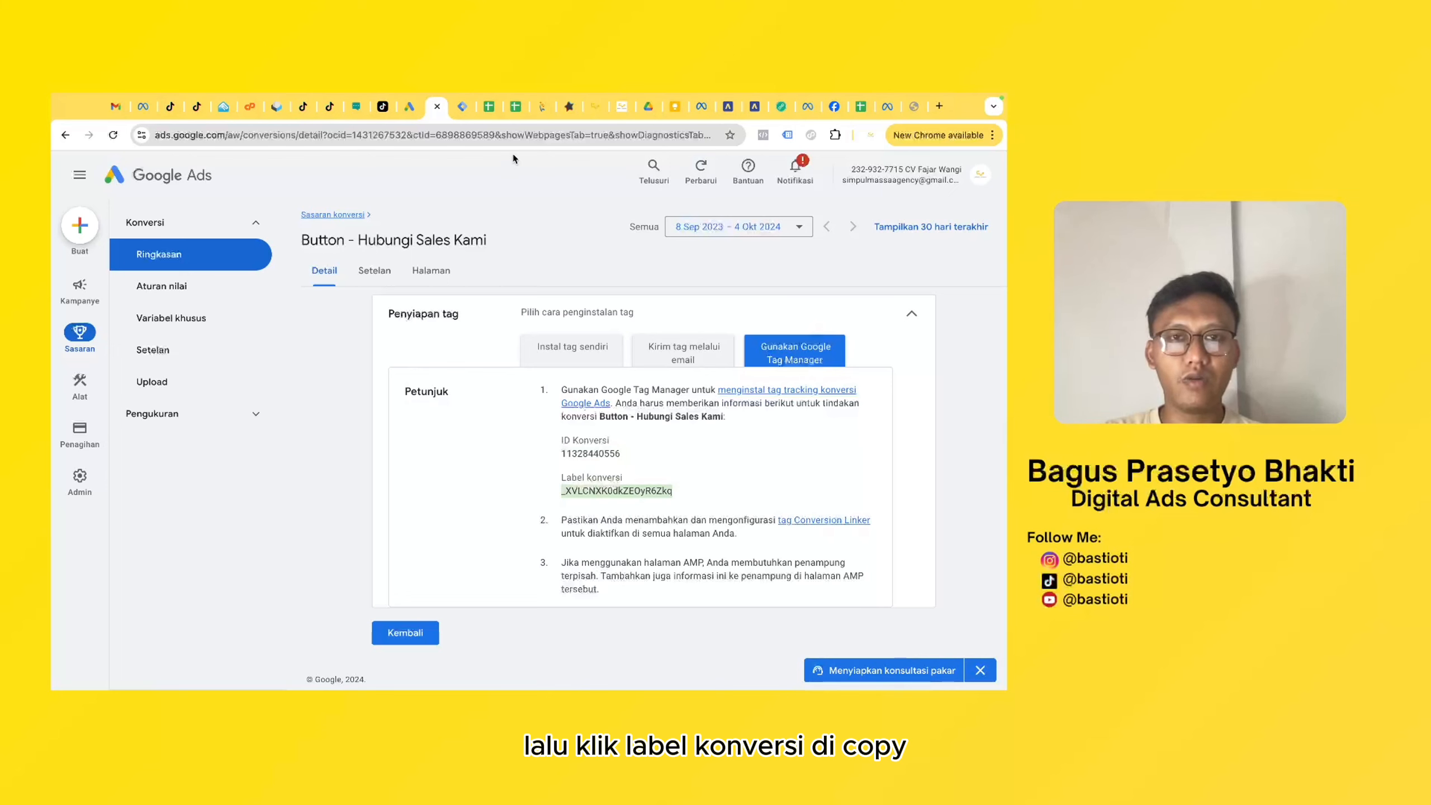
{"action": "left_click", "coordinate": [462, 107]}
{"action": "left_click", "coordinate": [398, 441]}
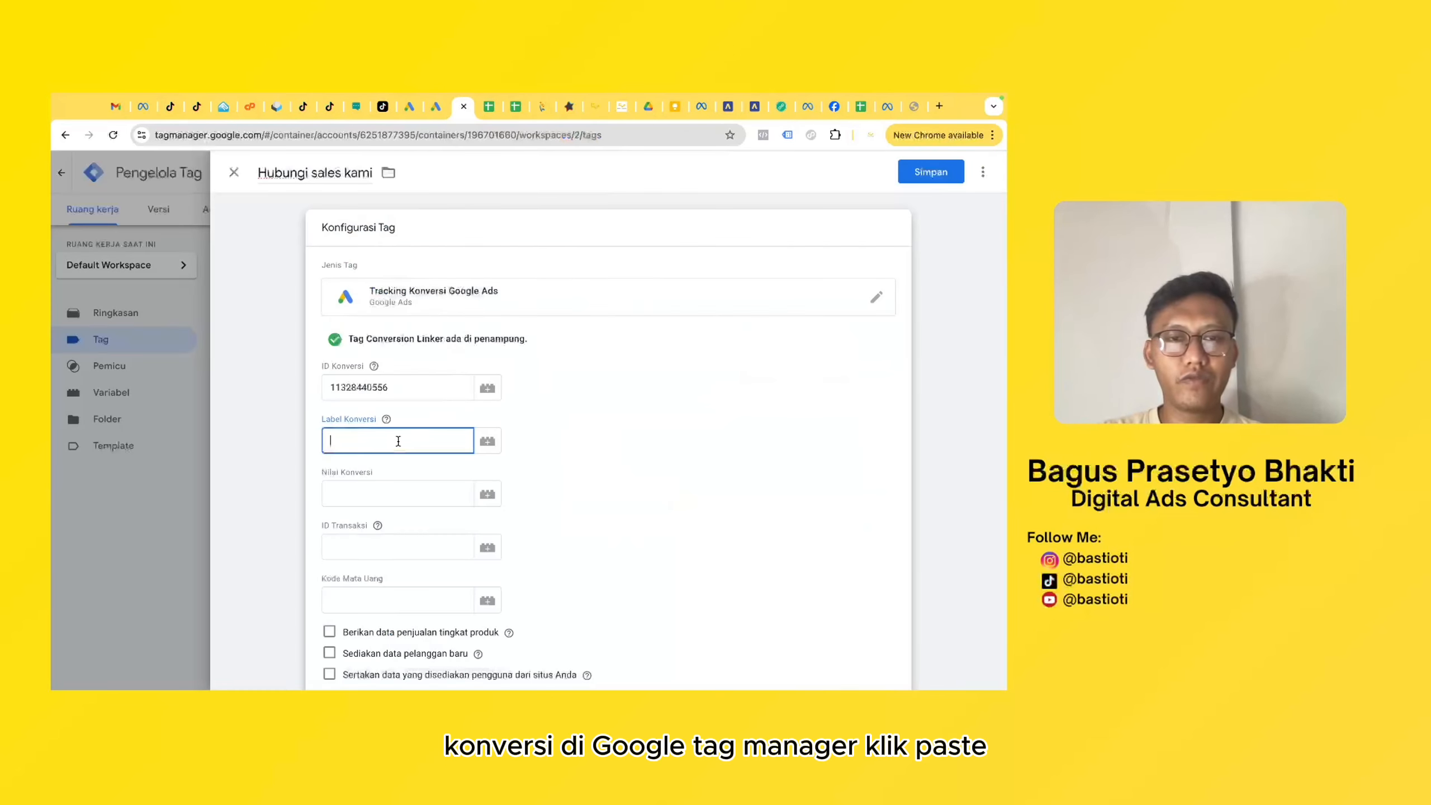
{"action": "key", "text": "super+v"}
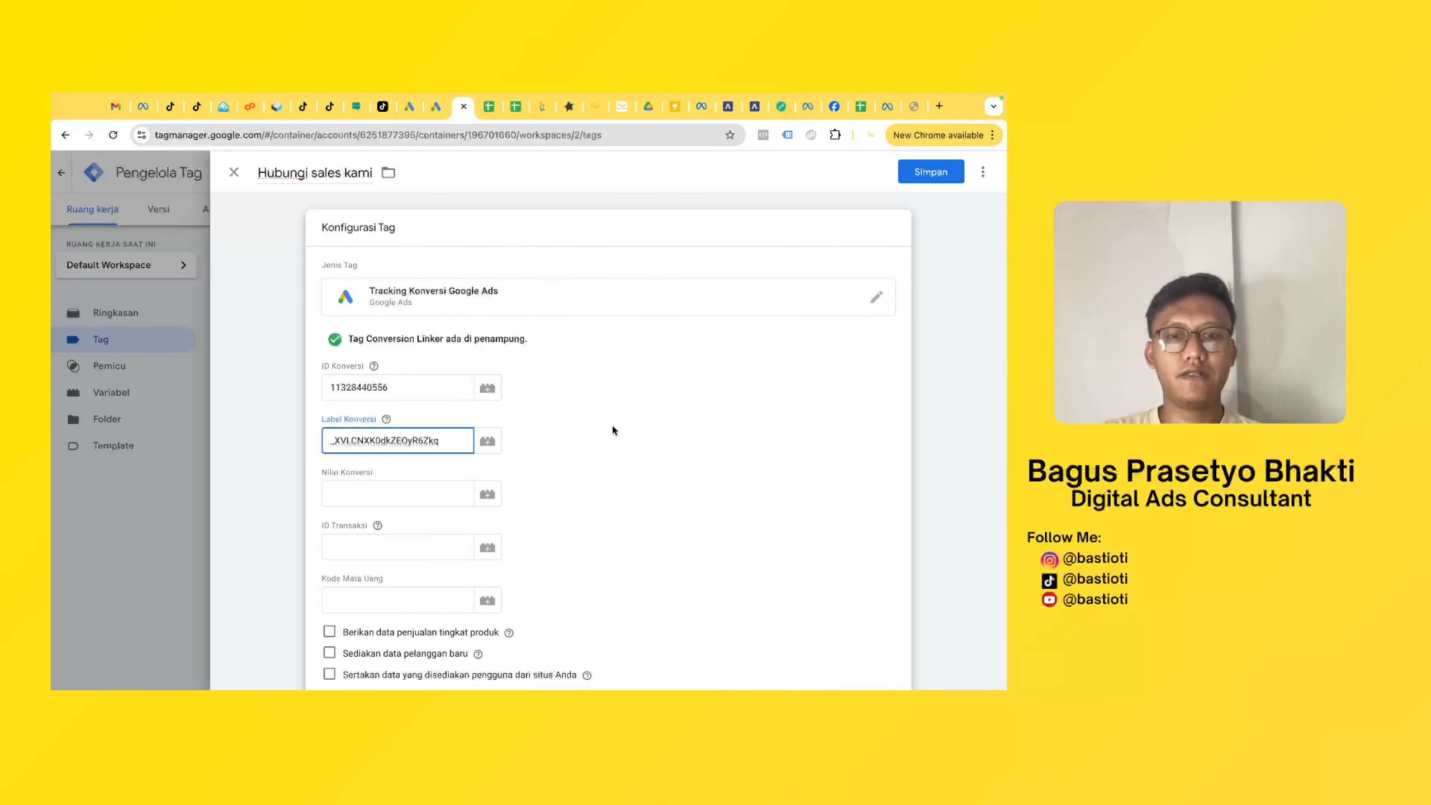
{"action": "left_click", "coordinate": [612, 423]}
- Create a new trigger for the Hubungi sales kami tag and name it "kontak sales"
{"action": "scroll", "coordinate": [612, 422], "scroll_direction": "down", "scroll_amount": 7}
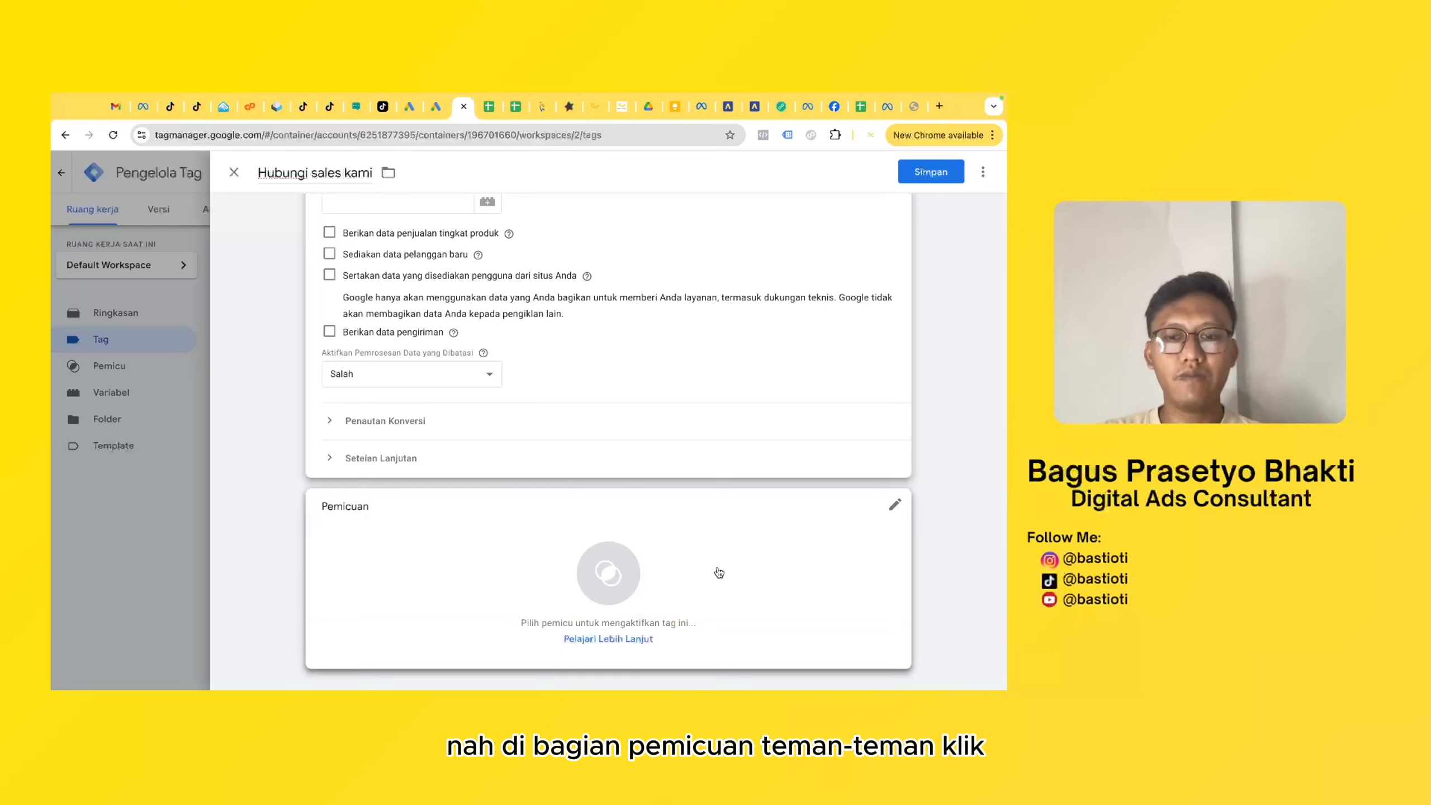
{"action": "left_click", "coordinate": [649, 589]}
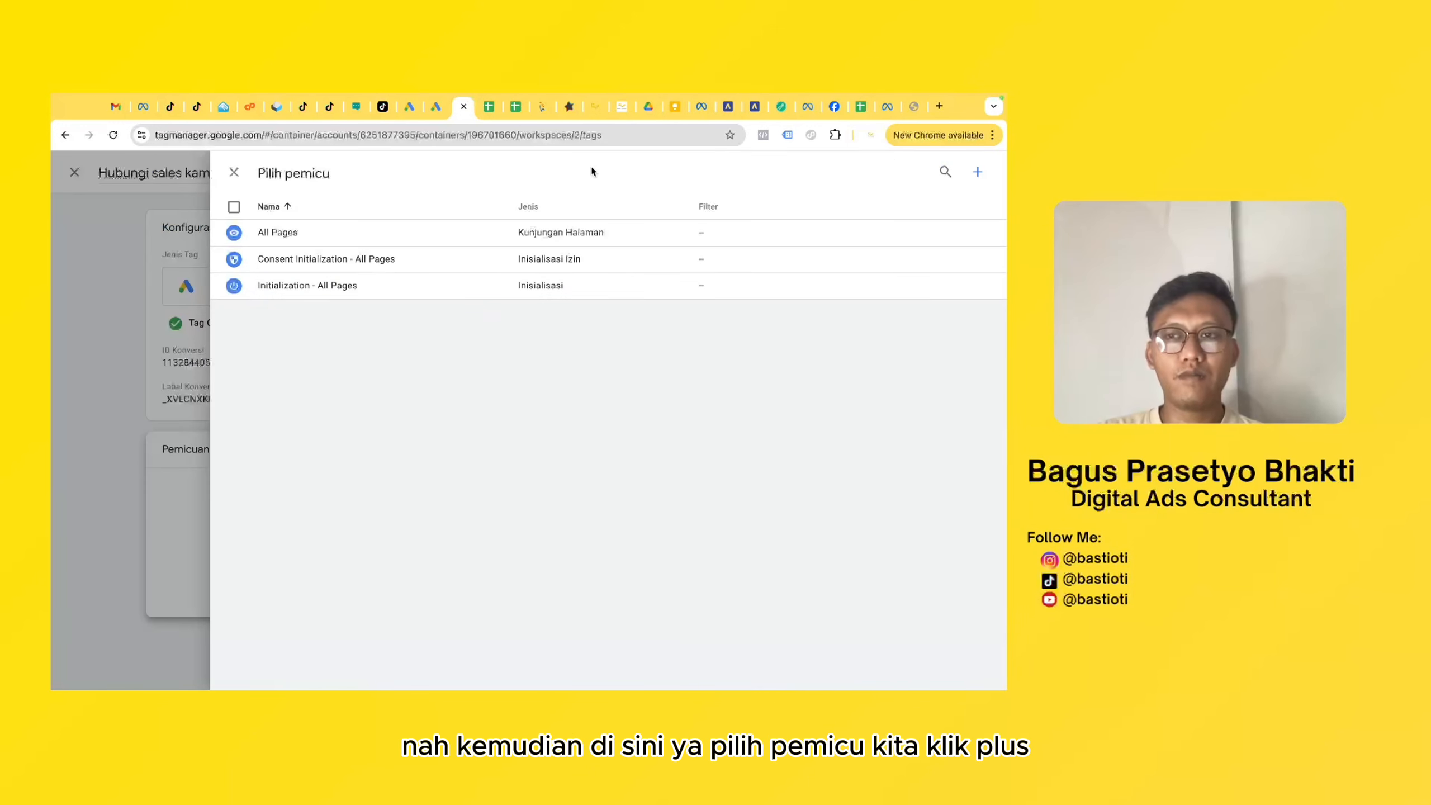
{"action": "left_click", "coordinate": [978, 175]}
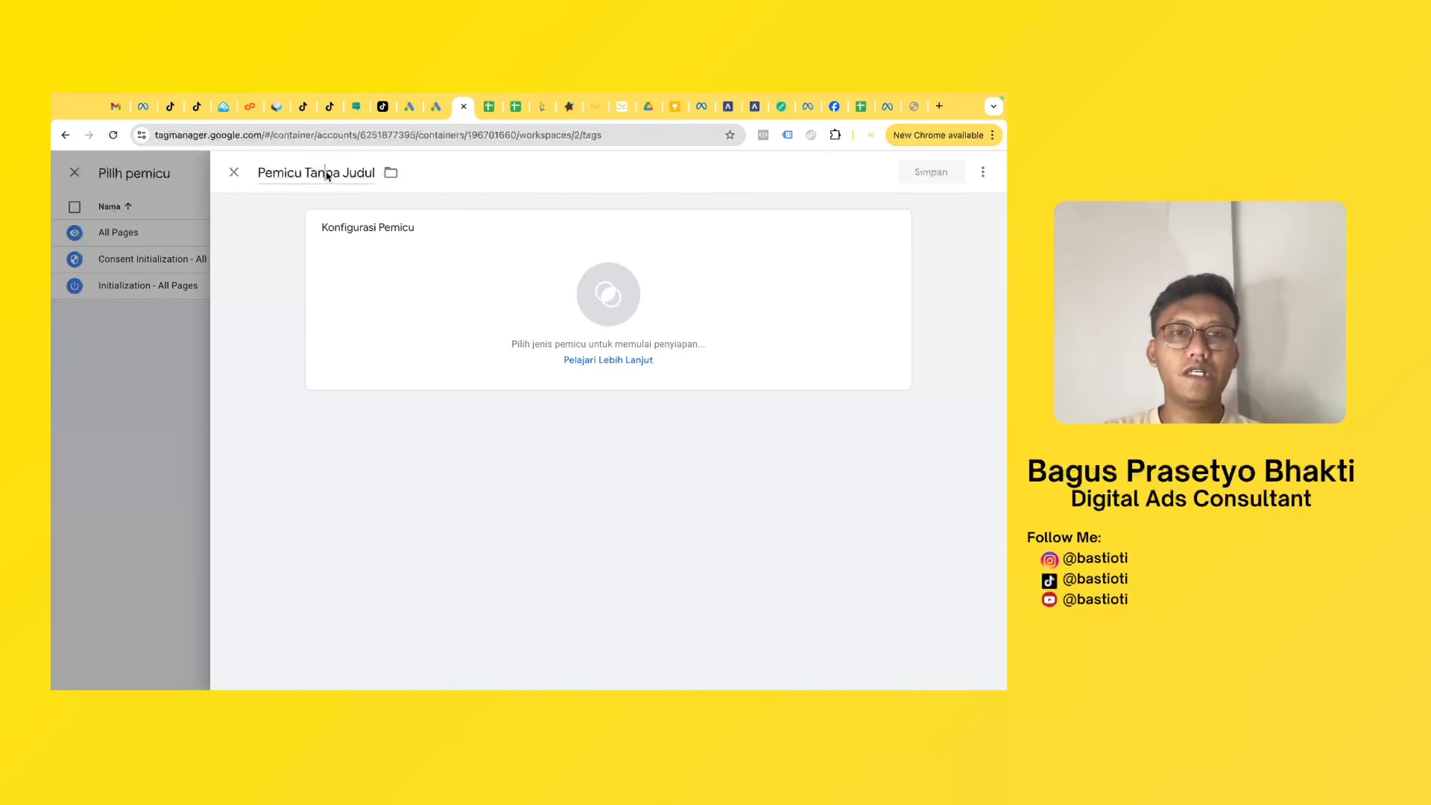
{"action": "left_click", "coordinate": [327, 174]}
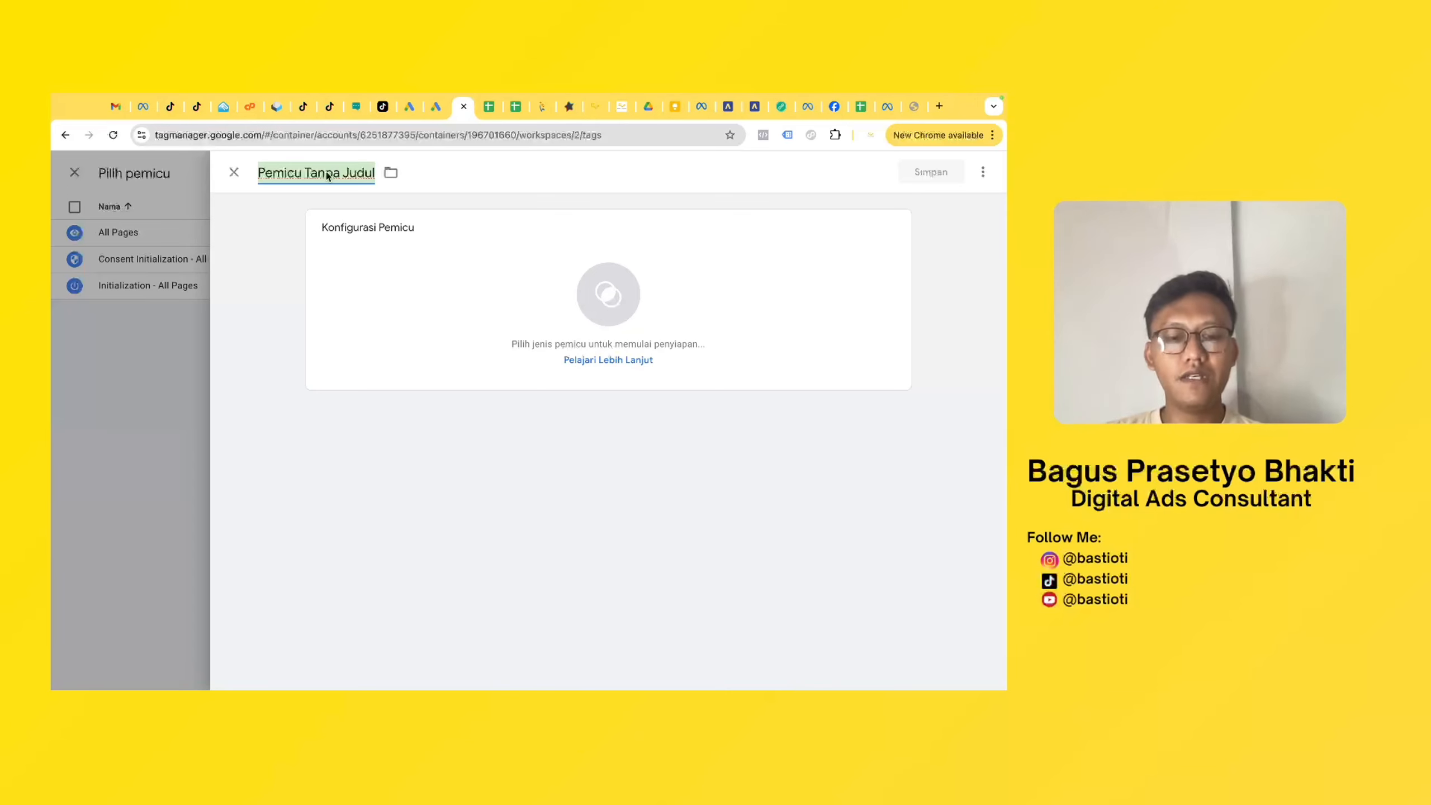
{"action": "type", "text": "kont"}
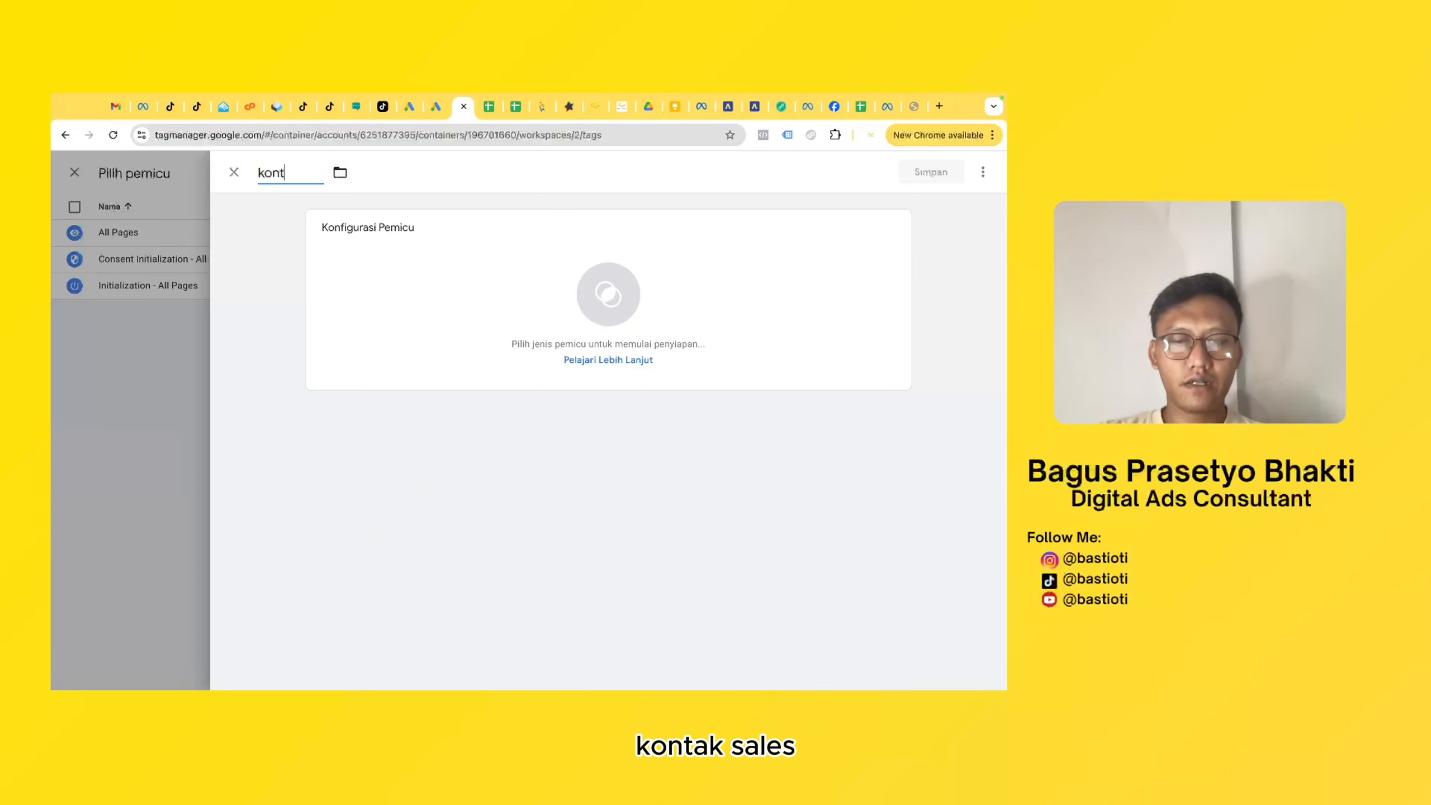
{"action": "type", "text": "ak sales"}
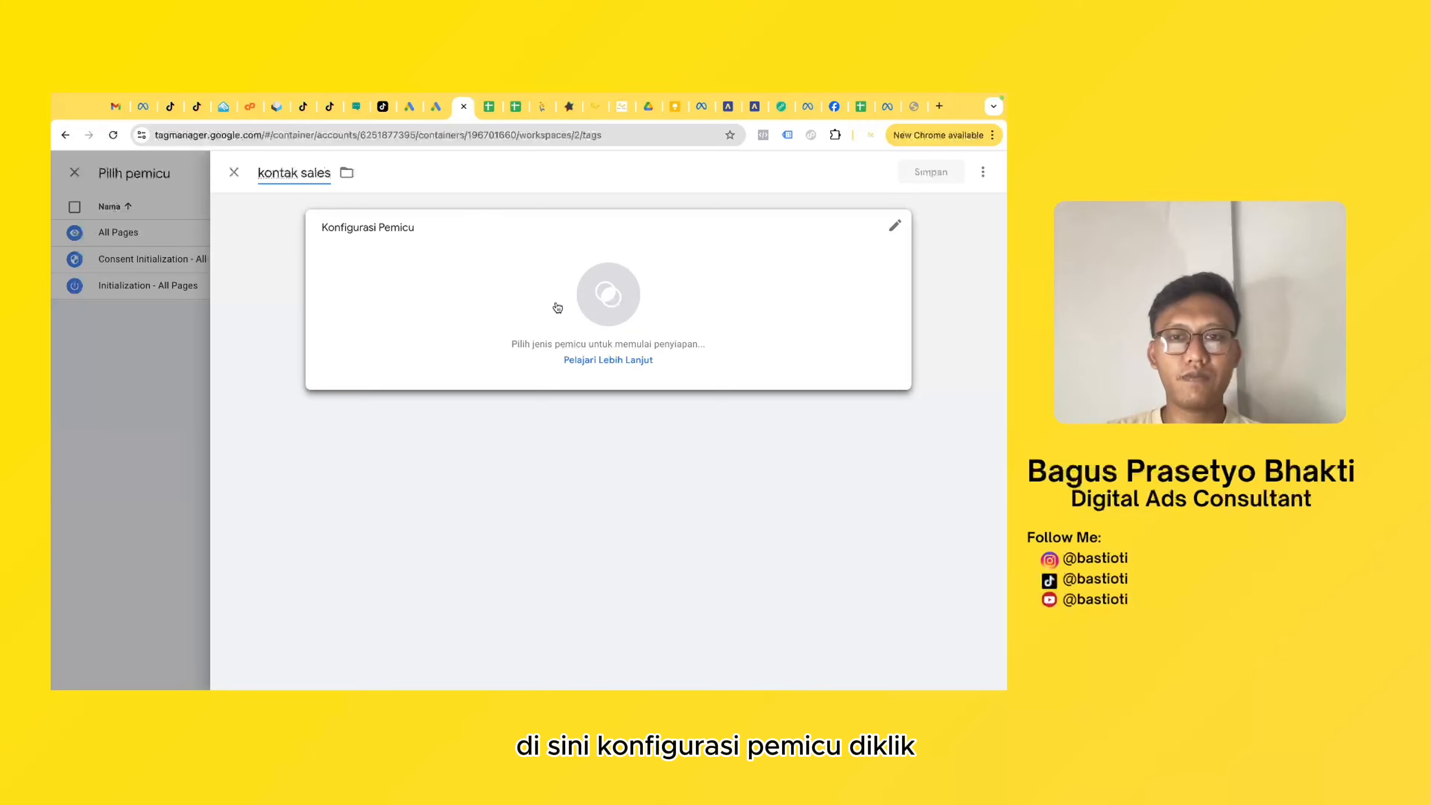
- Set the trigger type to Klik - Semua Elemen and have it fire on Beberapa Klik only
{"action": "left_click", "coordinate": [583, 316]}
{"action": "scroll", "coordinate": [750, 508], "scroll_direction": "down", "scroll_amount": 3}
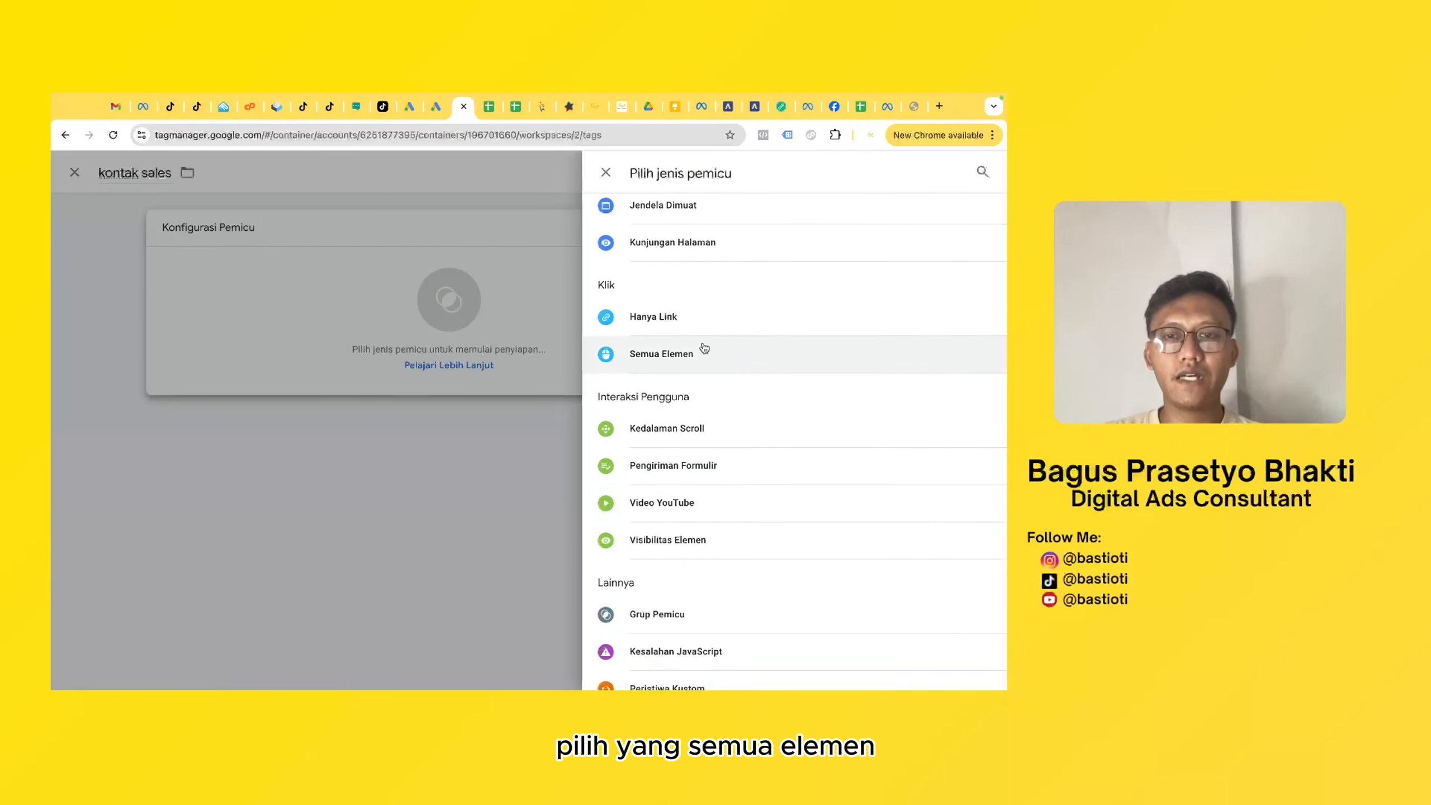
{"action": "left_click", "coordinate": [705, 347]}
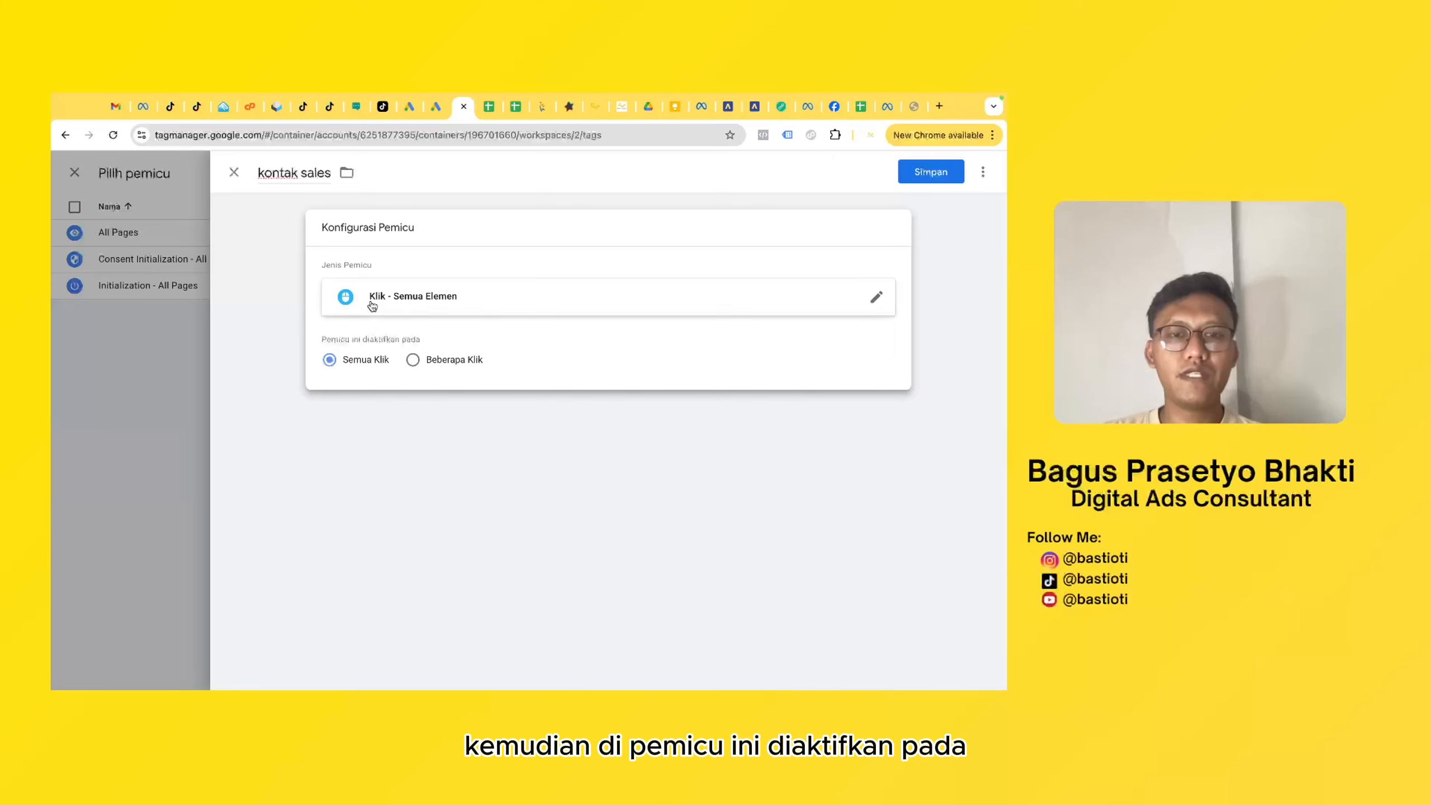
{"action": "left_click", "coordinate": [414, 360]}
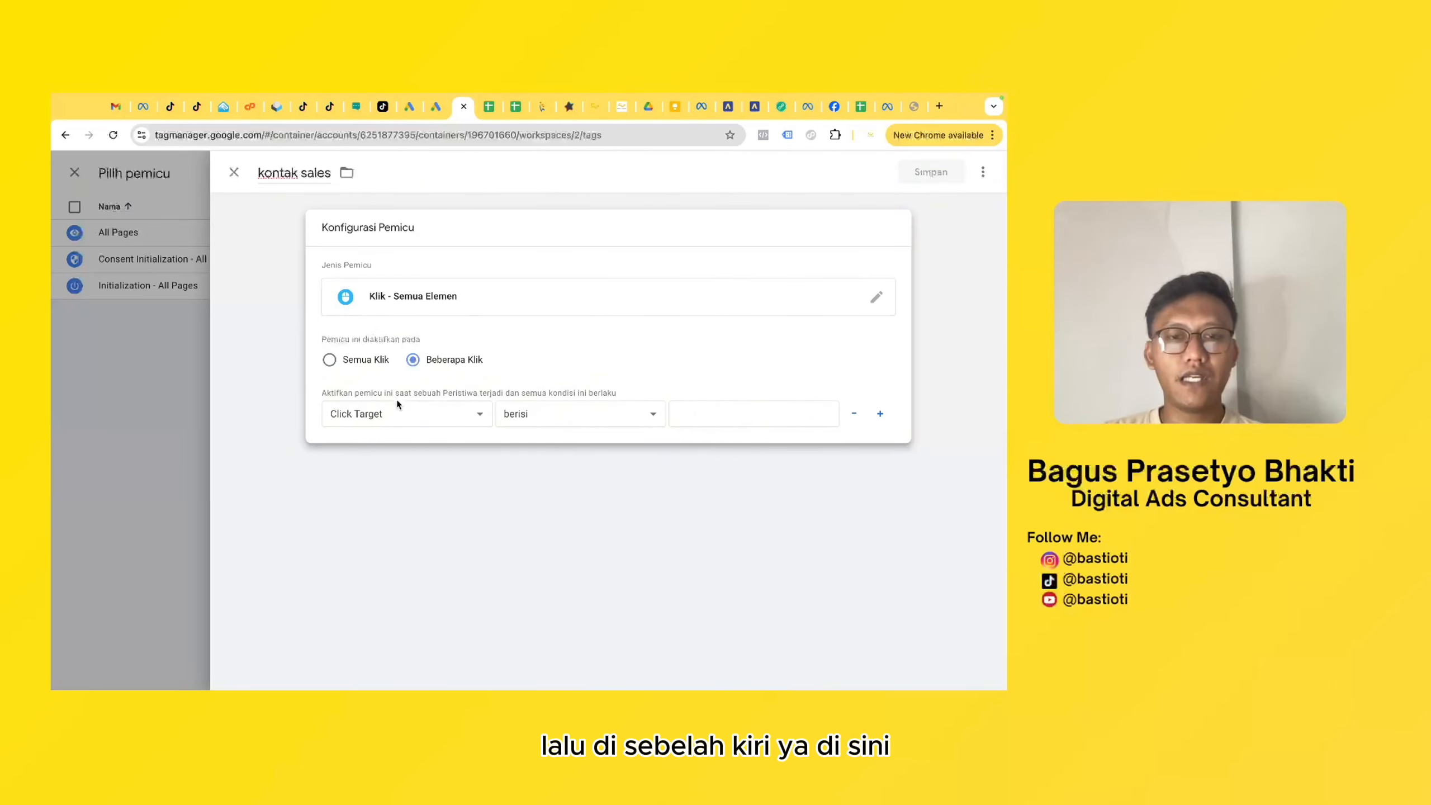
- Set the trigger condition to Click Text berisi "HUBUNGI SALES KAMI", checking the wording and capitalisation against the button on the website
{"action": "left_click", "coordinate": [429, 409]}
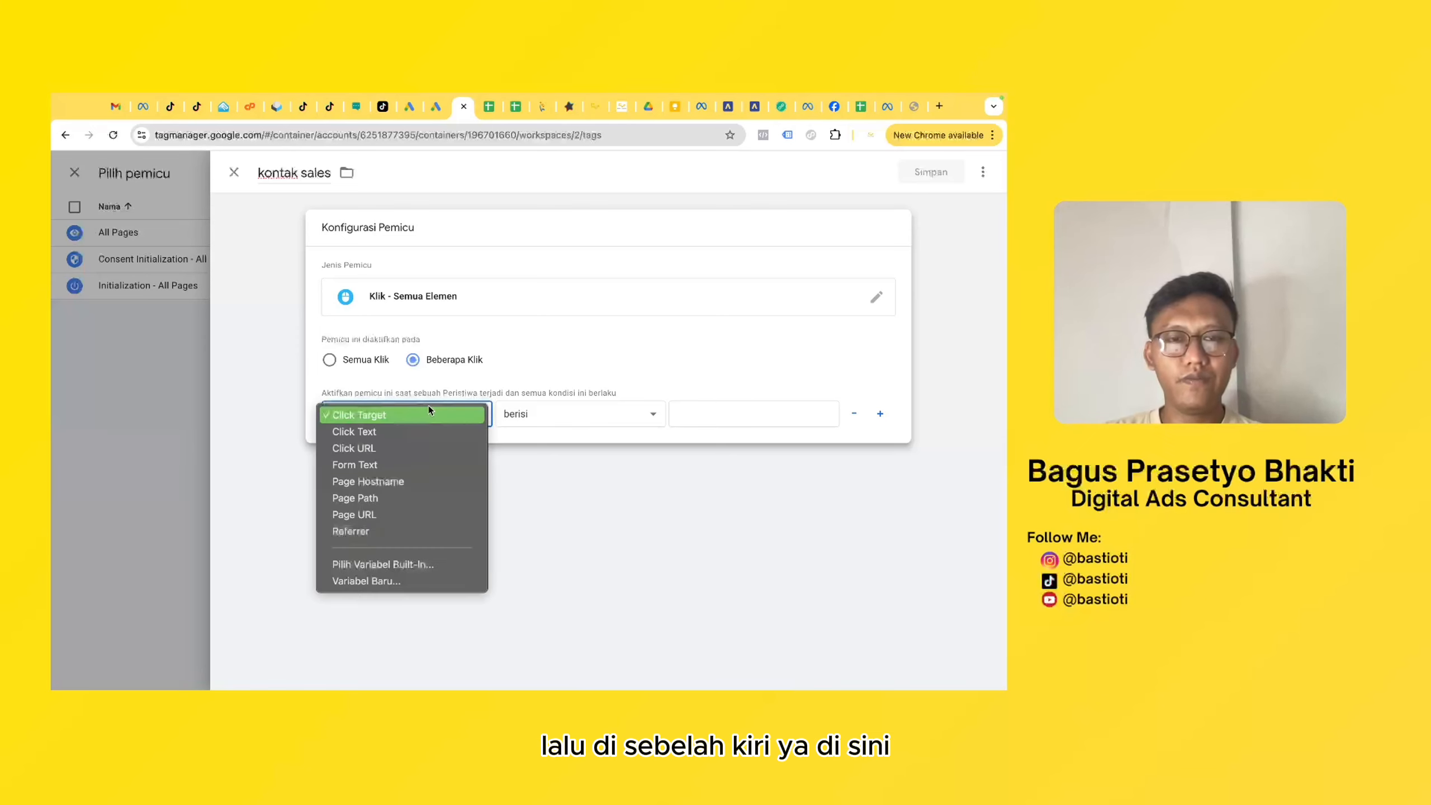
{"action": "left_click", "coordinate": [389, 427]}
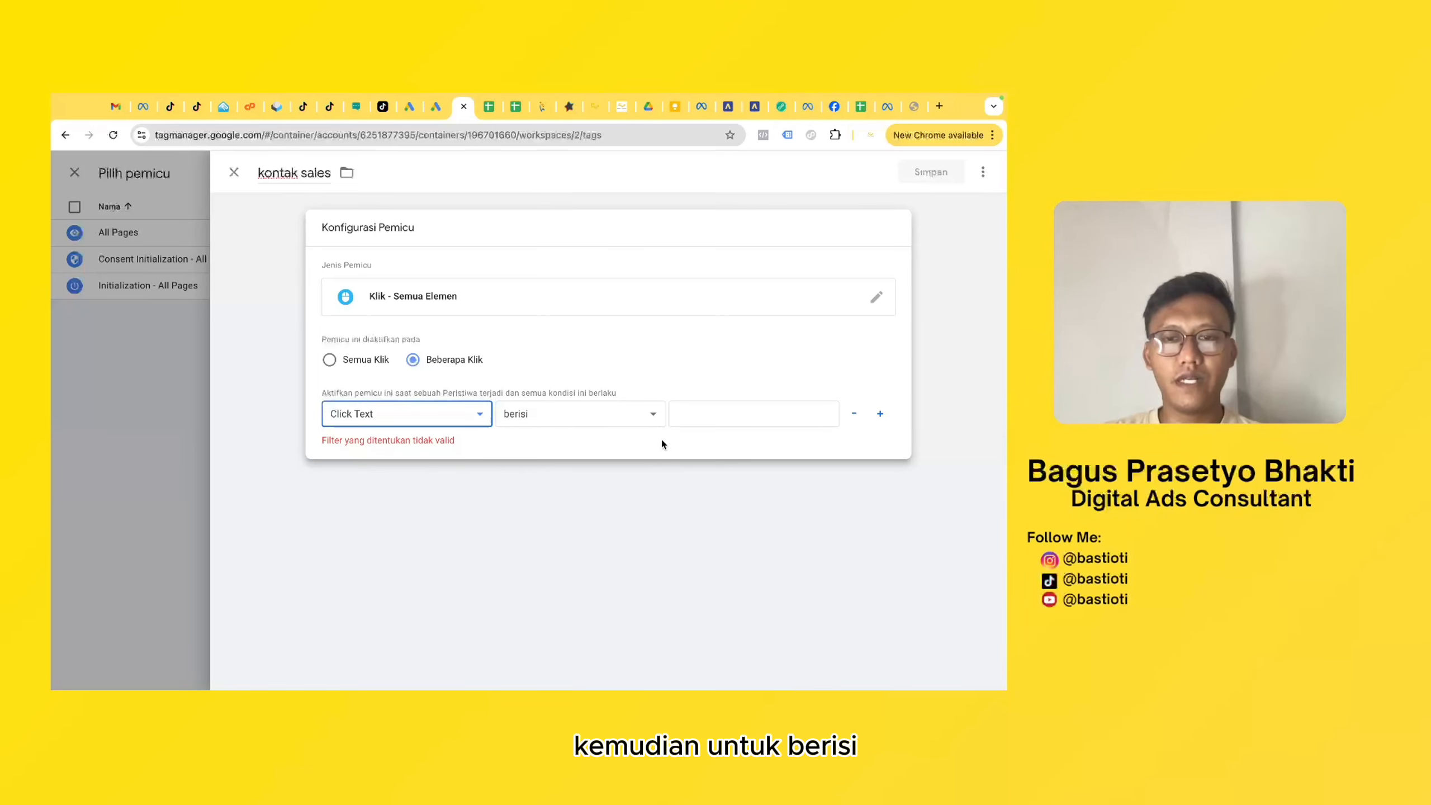
{"action": "left_click", "coordinate": [756, 417]}
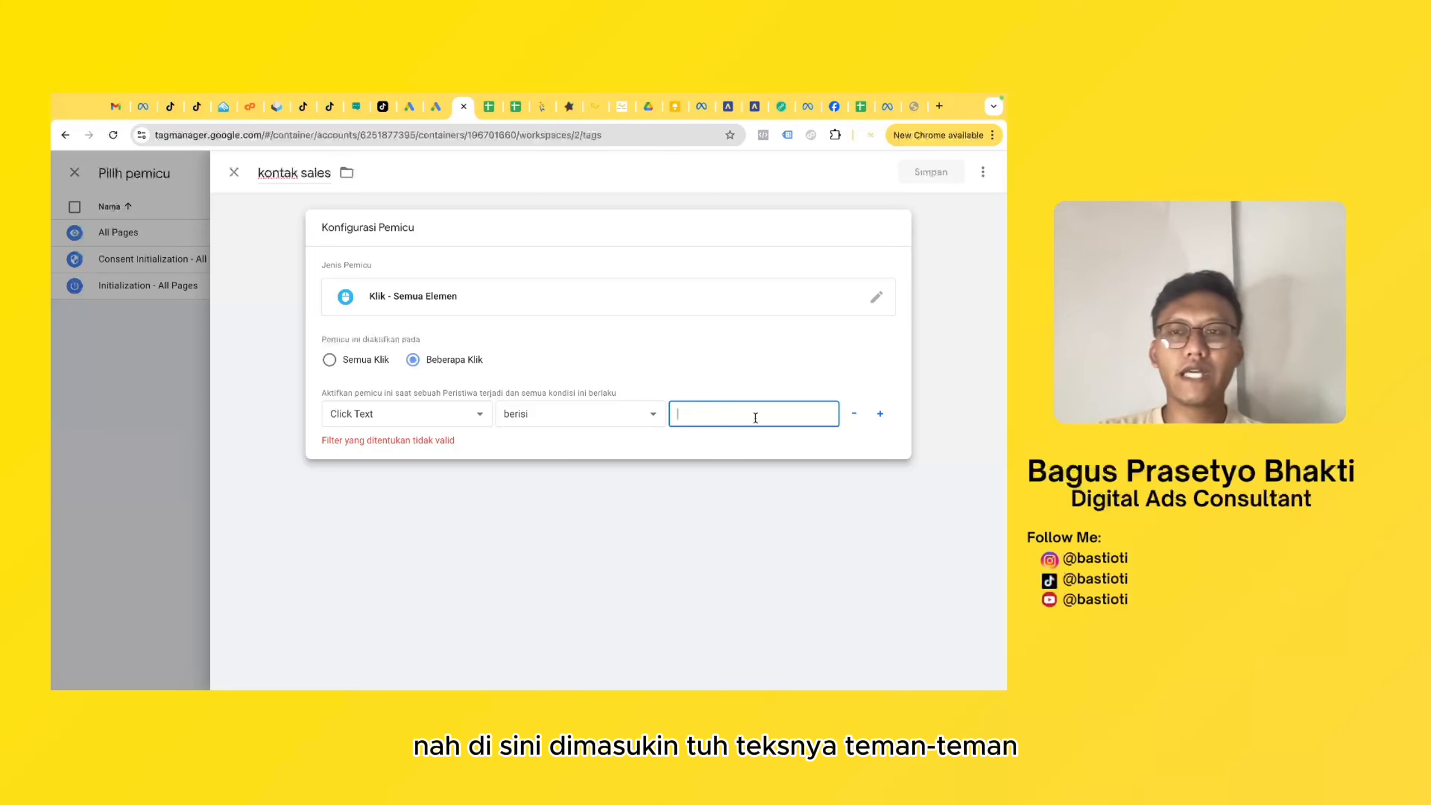
{"action": "left_click", "coordinate": [915, 107]}
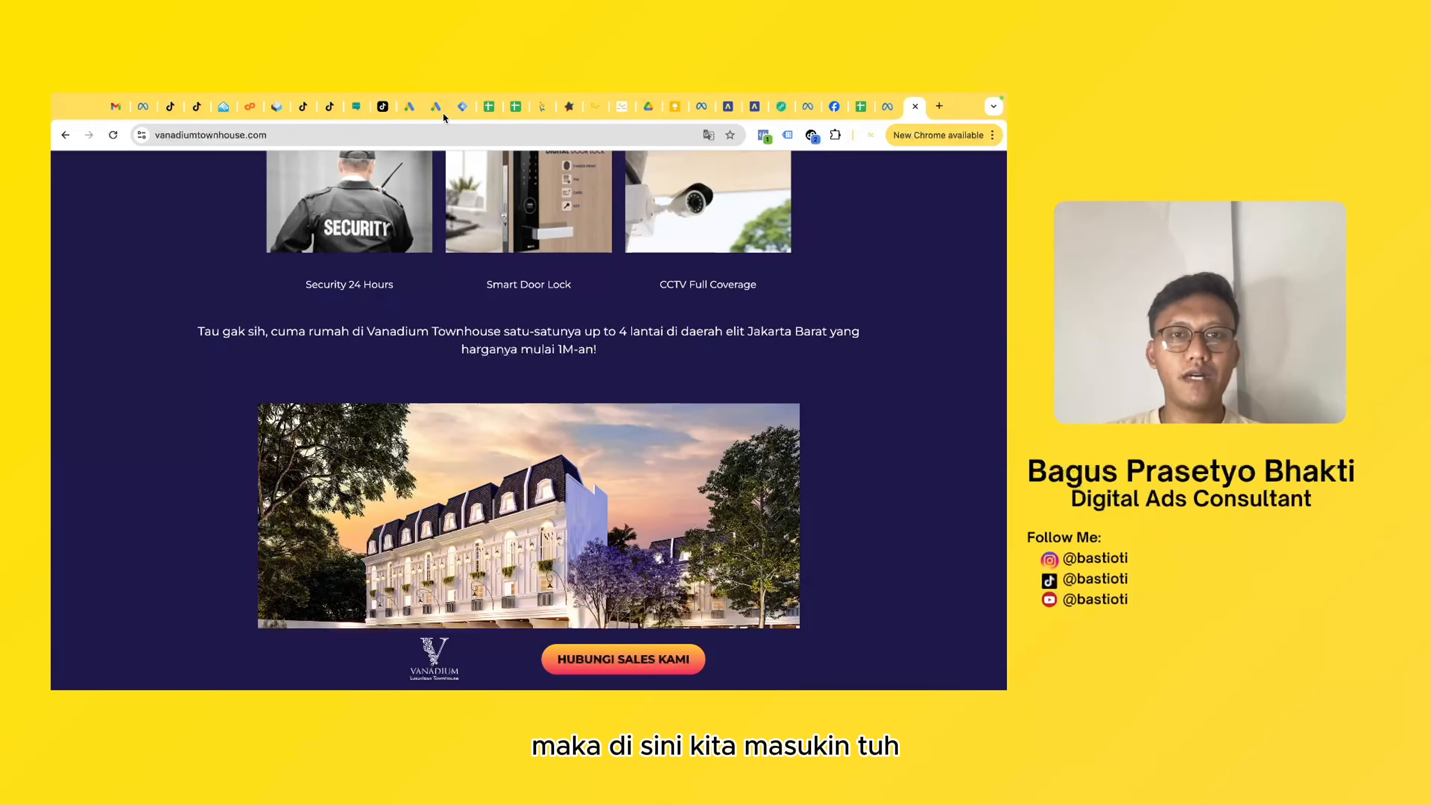
{"action": "left_click", "coordinate": [462, 107]}
{"action": "type", "text": "HUBUNGI SA"}
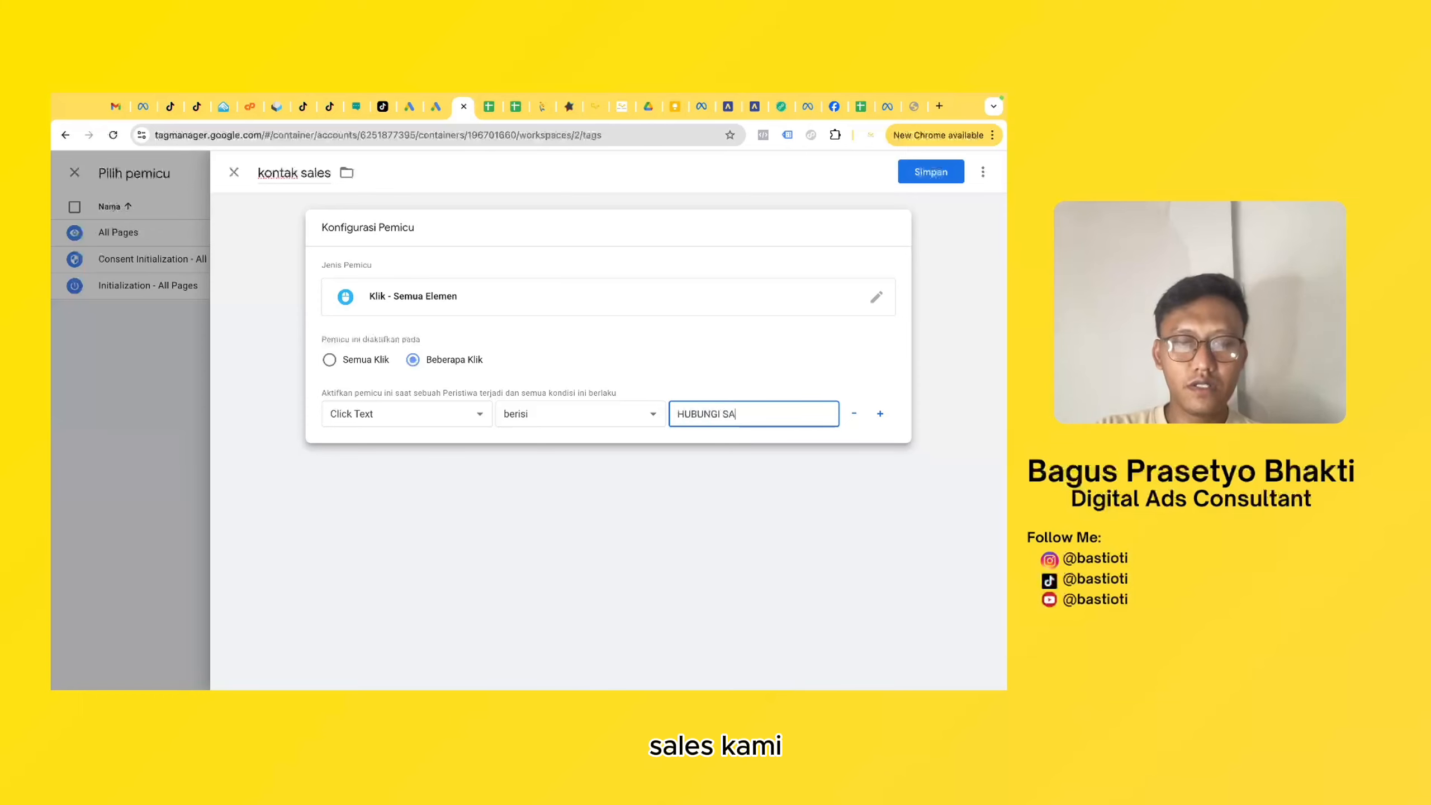
{"action": "type", "text": "LES KAMI"}
{"action": "left_click", "coordinate": [612, 378]}
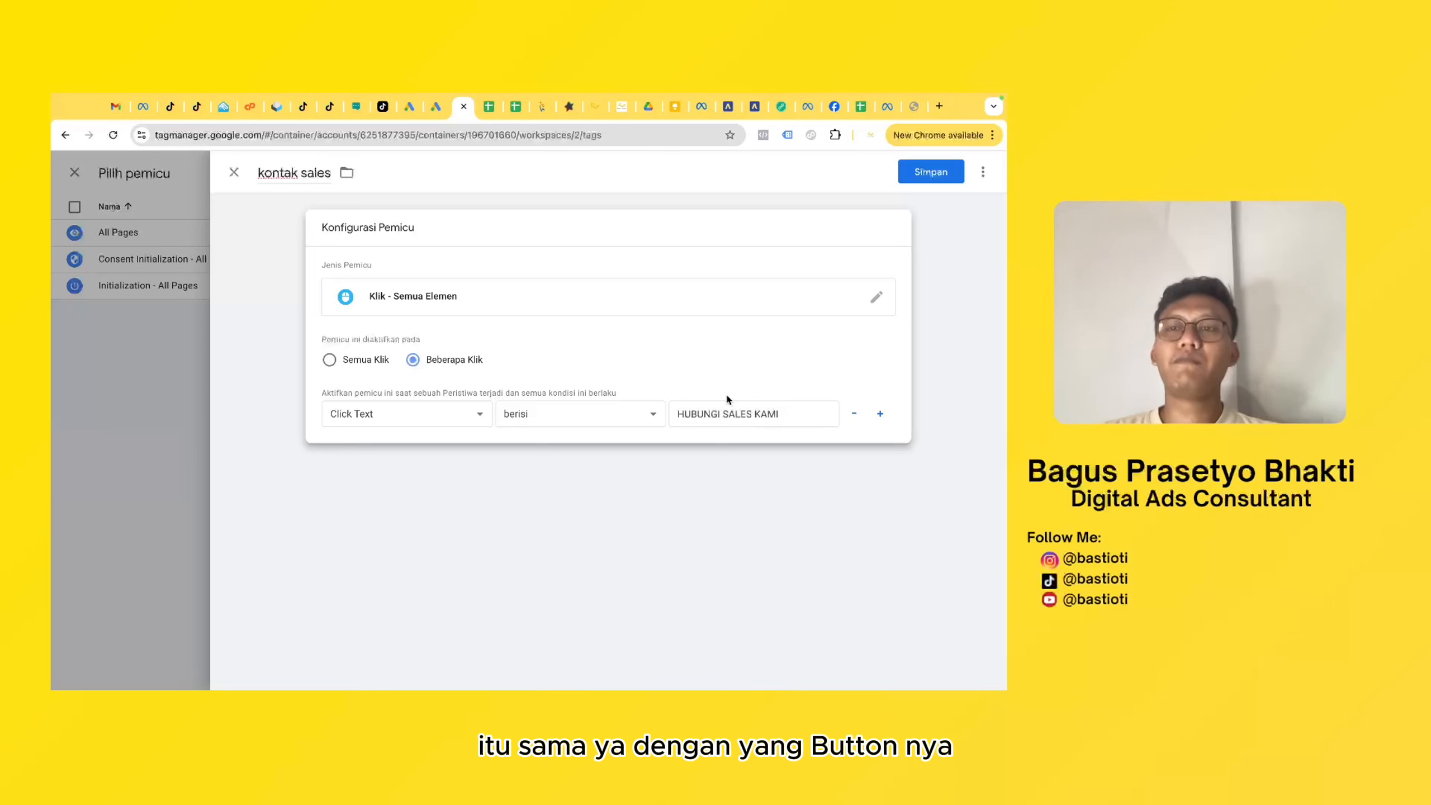
{"action": "left_click", "coordinate": [914, 107]}
{"action": "scroll", "coordinate": [687, 338], "scroll_direction": "down", "scroll_amount": 1}
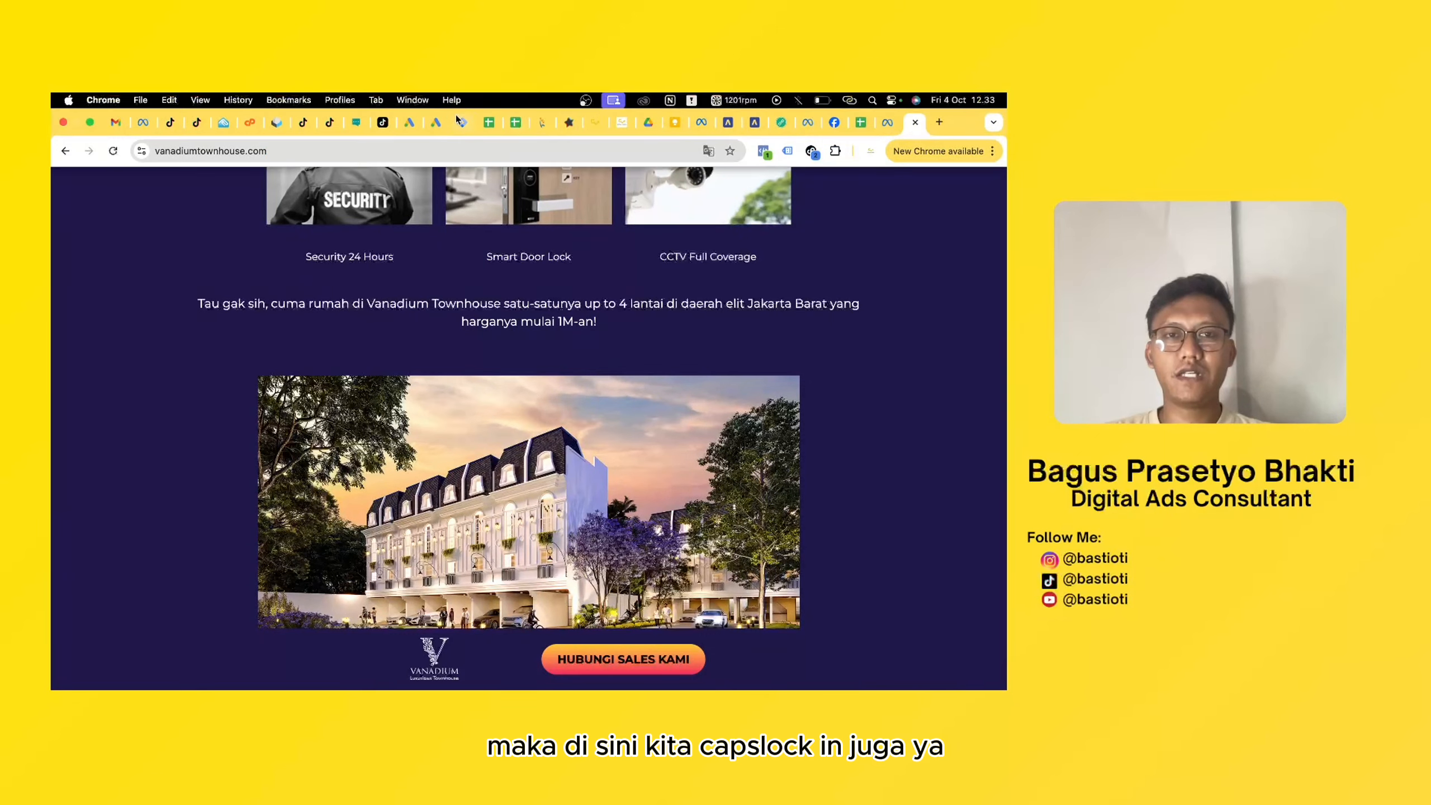
{"action": "left_click", "coordinate": [435, 123]}
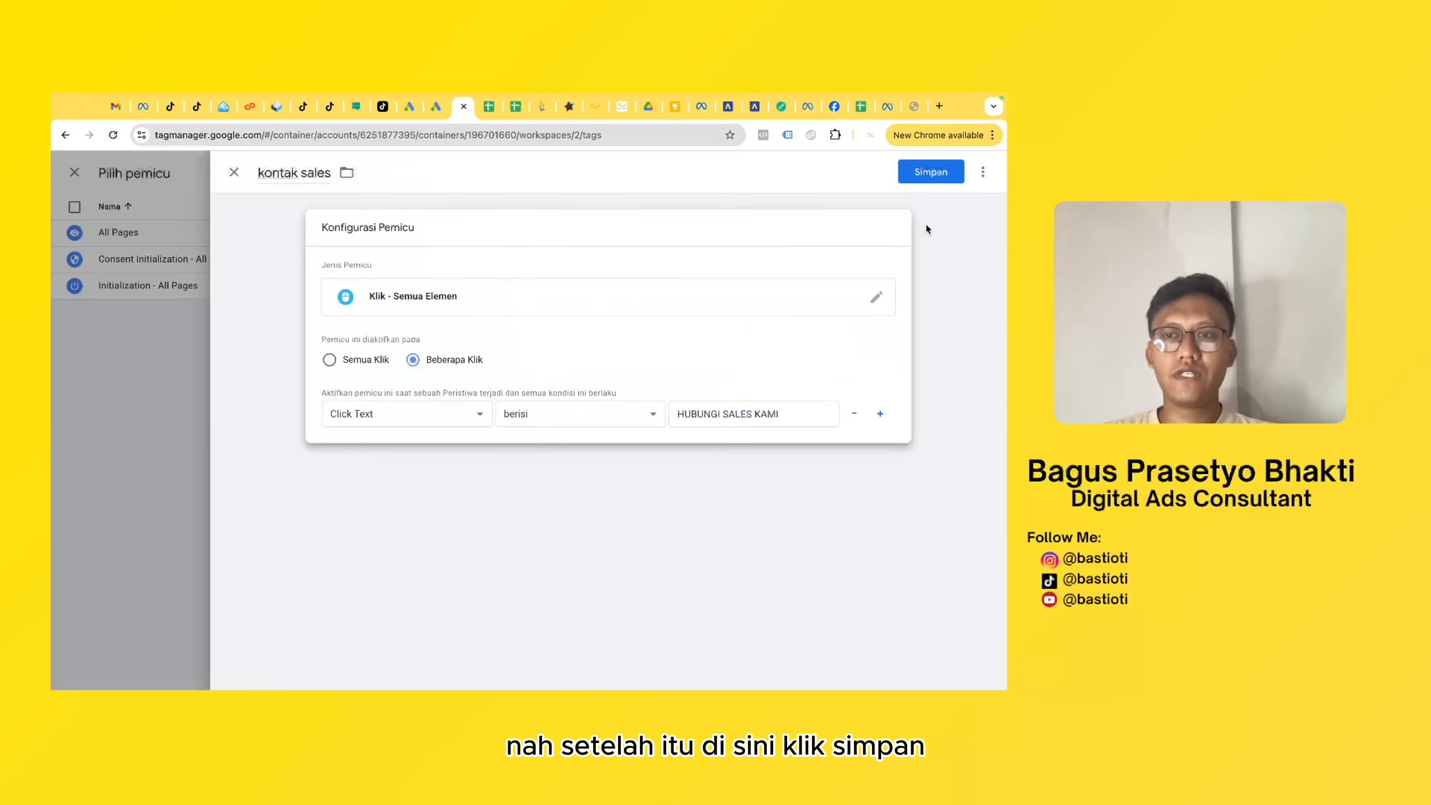
- Save the kontak sales trigger and the Hubungi sales kami tag
{"action": "left_click", "coordinate": [933, 179]}
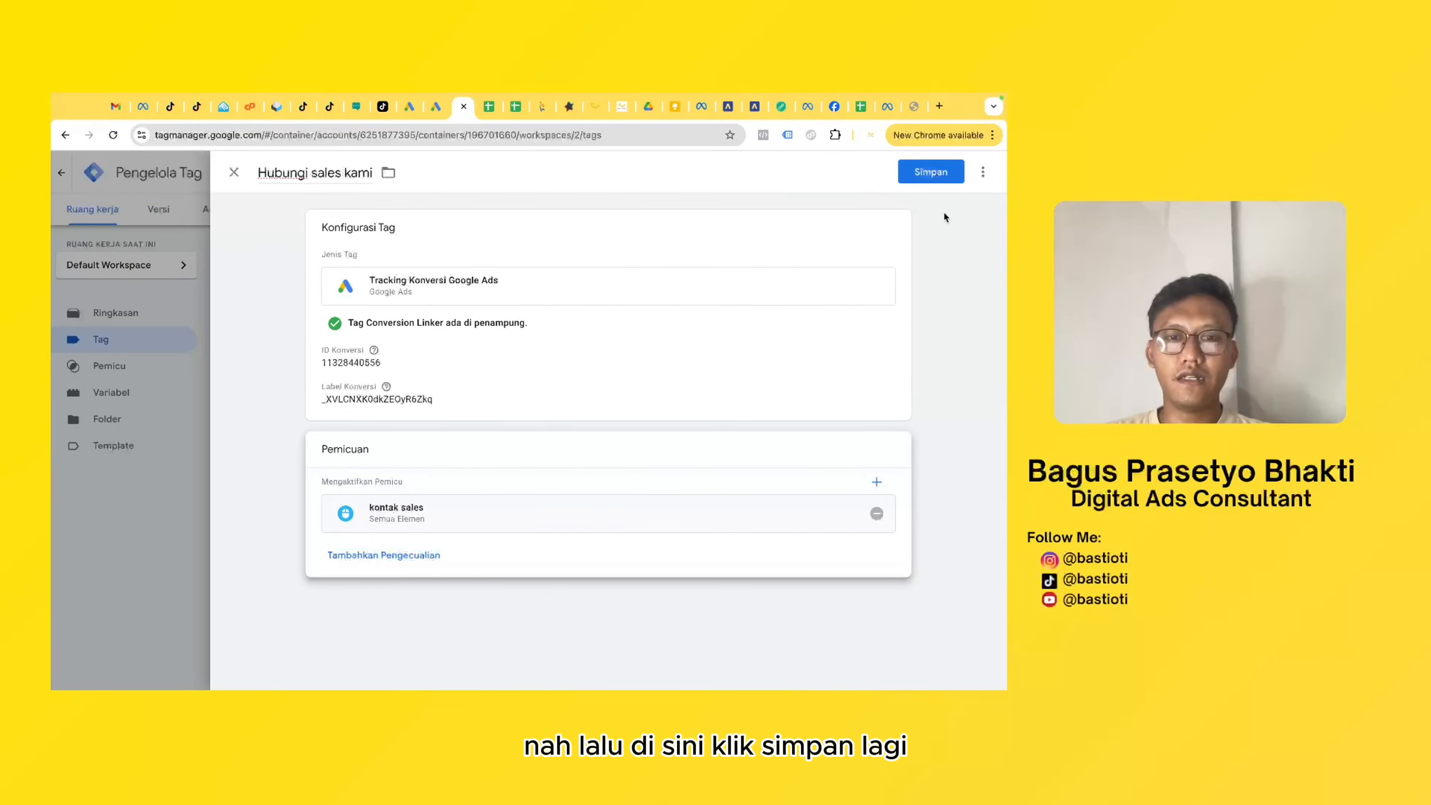
{"action": "left_click", "coordinate": [918, 171]}
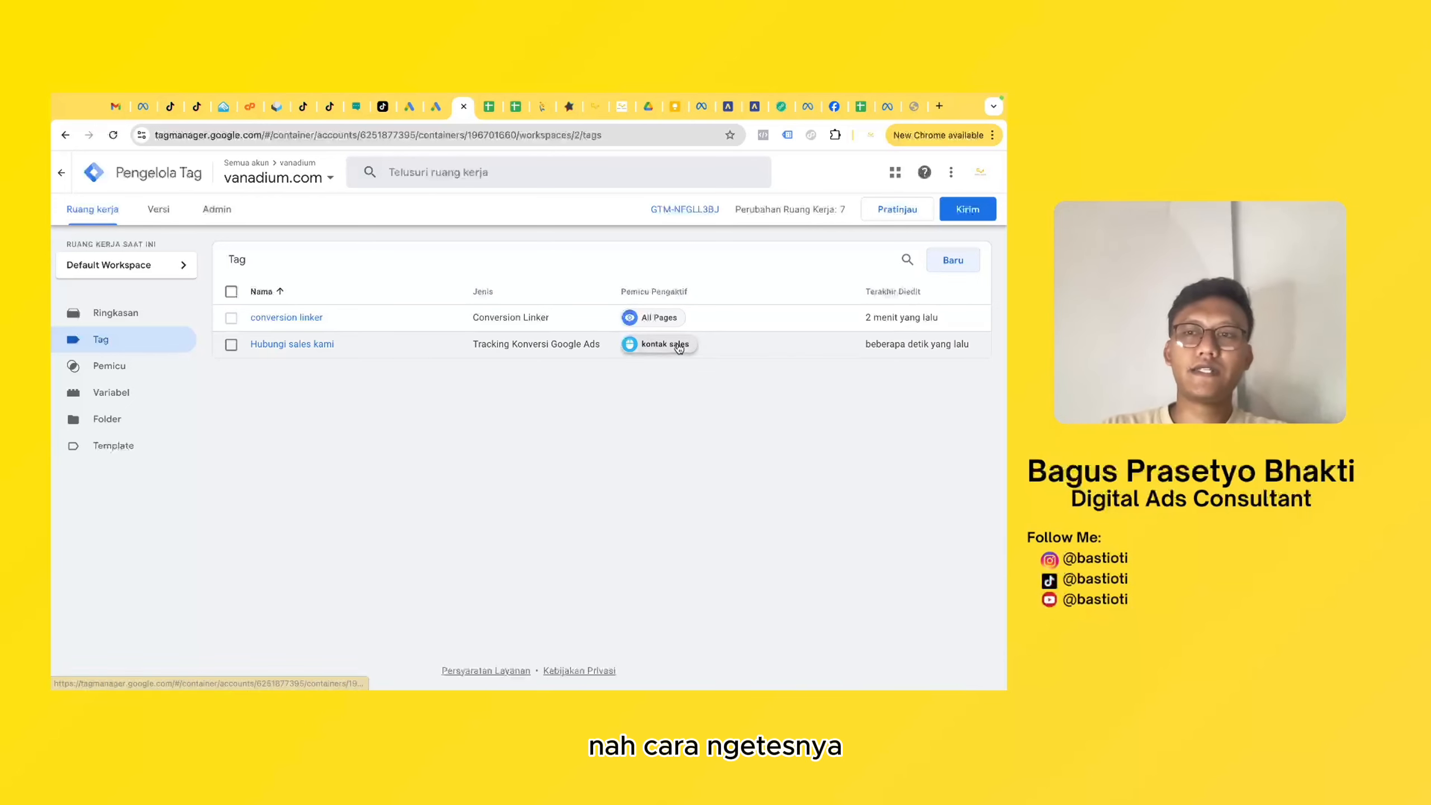
- Start the container preview and connect Tag Assistant to the vanadiumtownhouse.com website to test the Hubungi Sales Kami button
{"action": "left_click", "coordinate": [897, 209]}
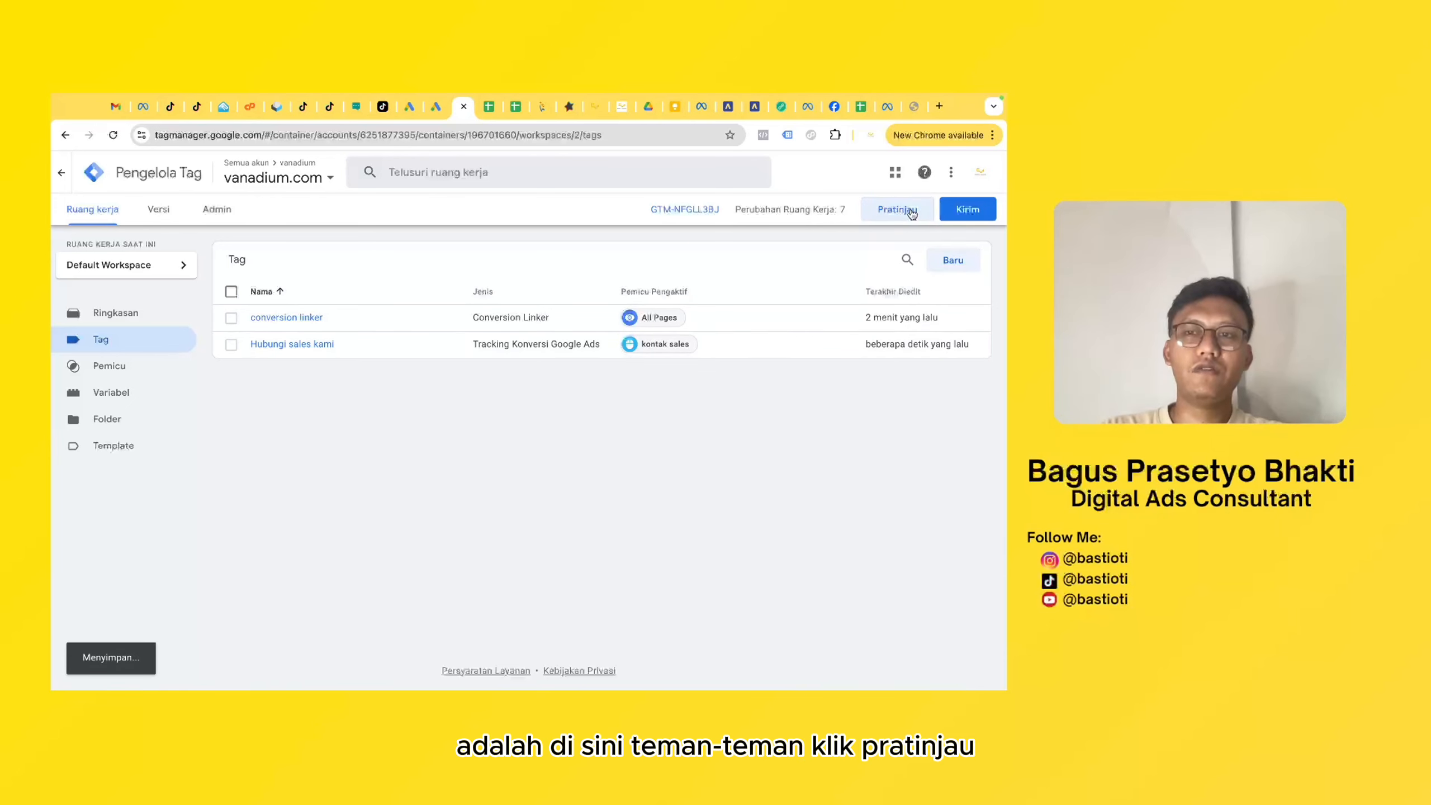
{"action": "left_click", "coordinate": [444, 435]}
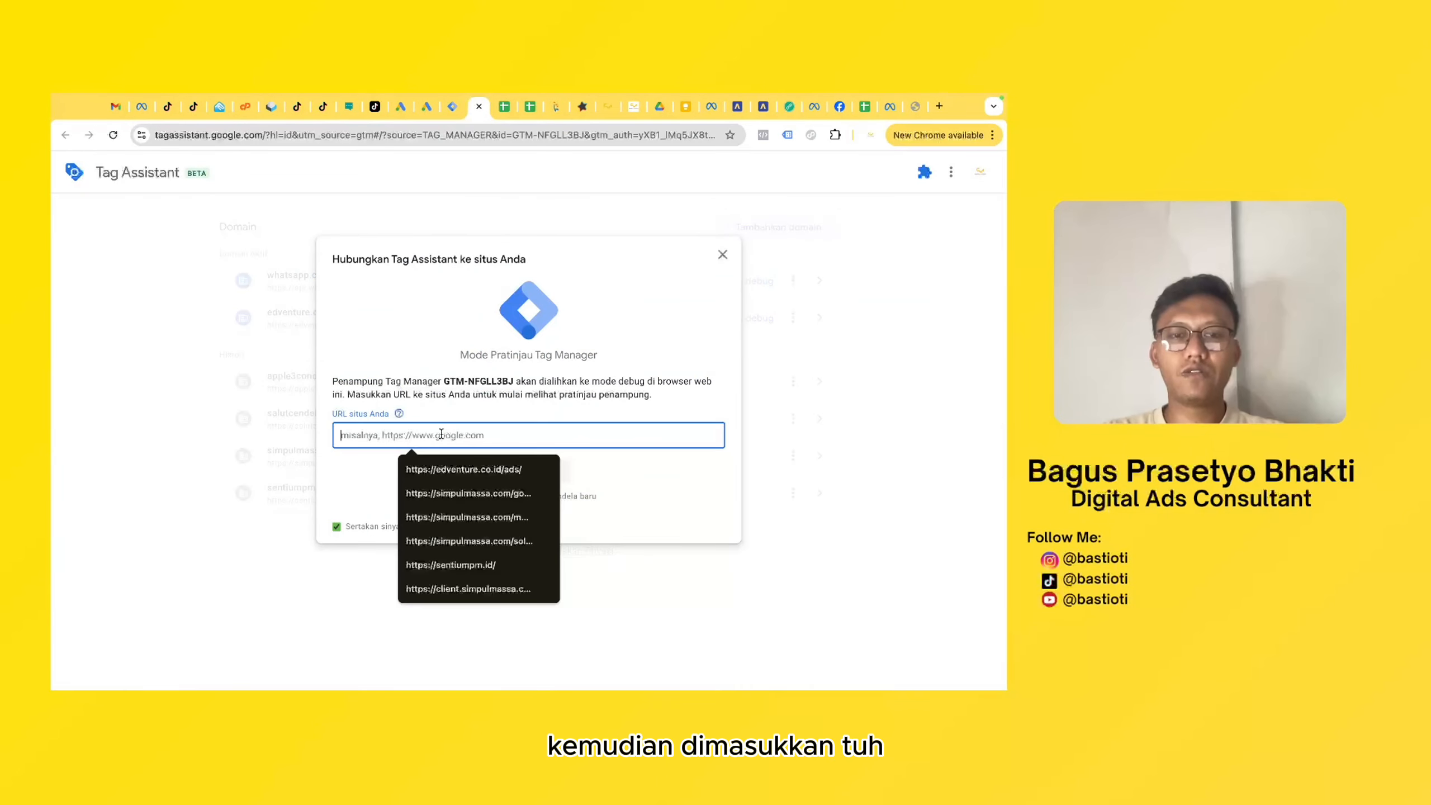
{"action": "type", "text": "https://vanadiumtownhouse.com/"}
{"action": "left_click", "coordinate": [518, 480]}
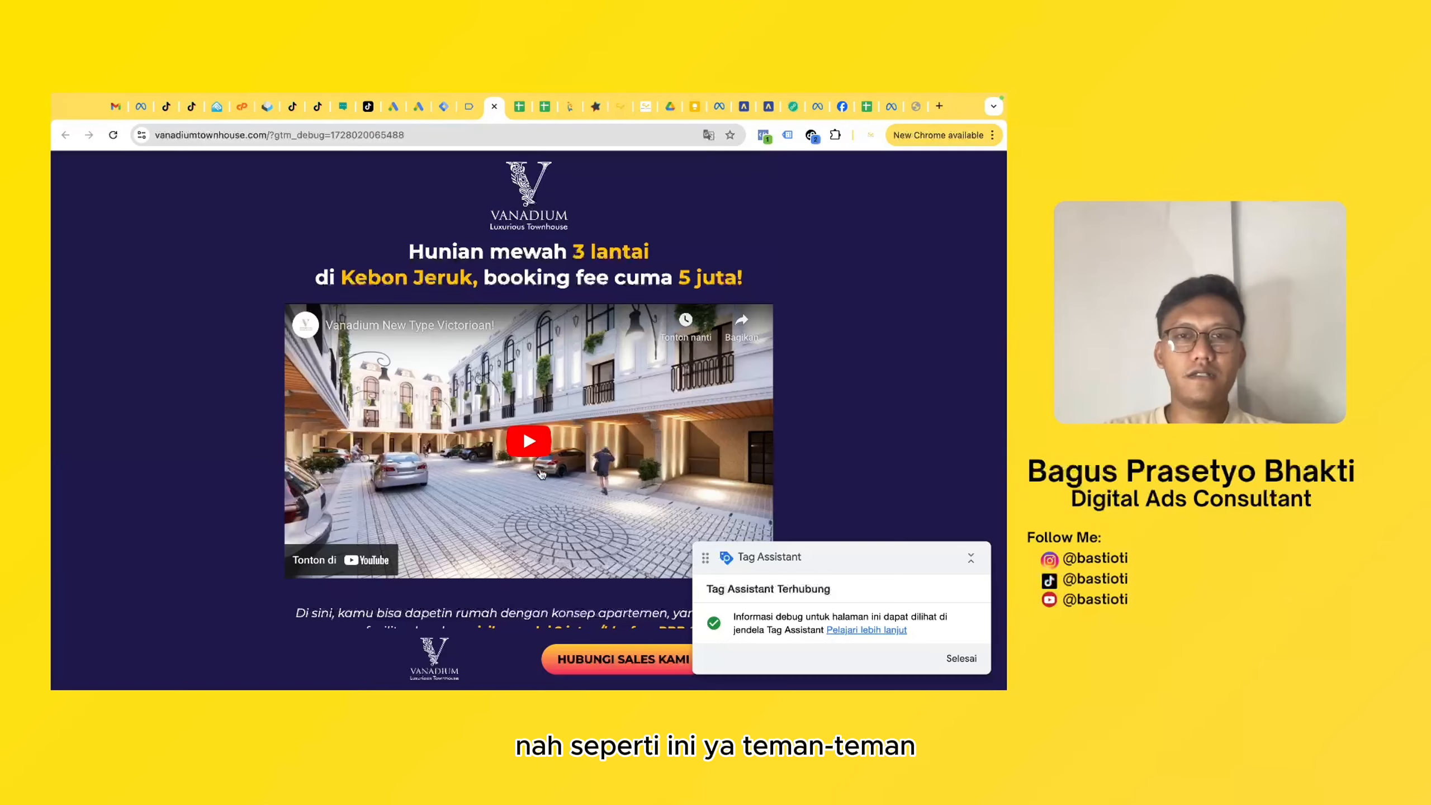
{"action": "scroll", "coordinate": [448, 324], "scroll_direction": "down", "scroll_amount": 3}
{"action": "scroll", "coordinate": [444, 325], "scroll_direction": "up", "scroll_amount": 20}
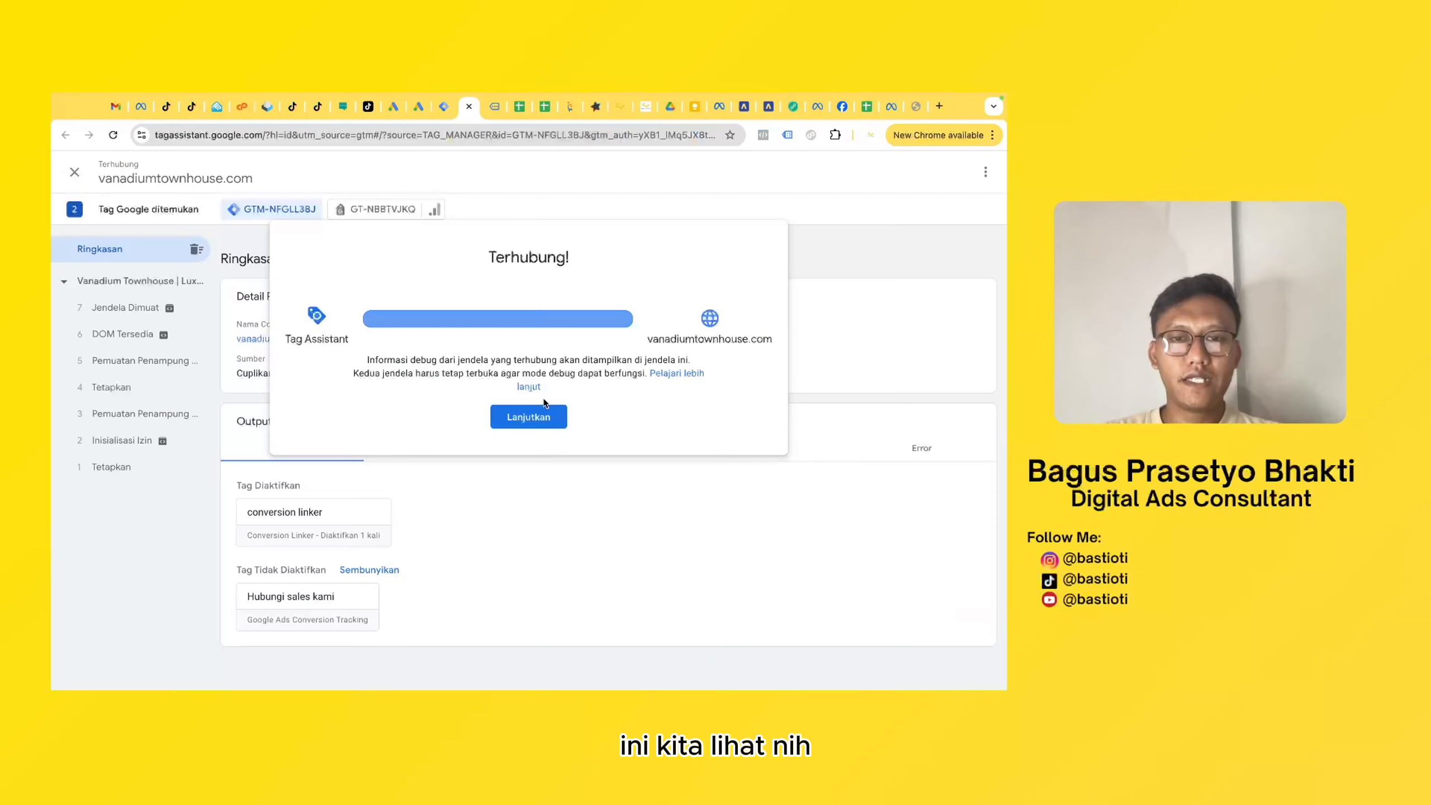
- Test the Hubungi Sales Kami button on the connected website and check in Tag Assistant whether the Hubungi sales kami tag fires
{"action": "left_click", "coordinate": [530, 505]}
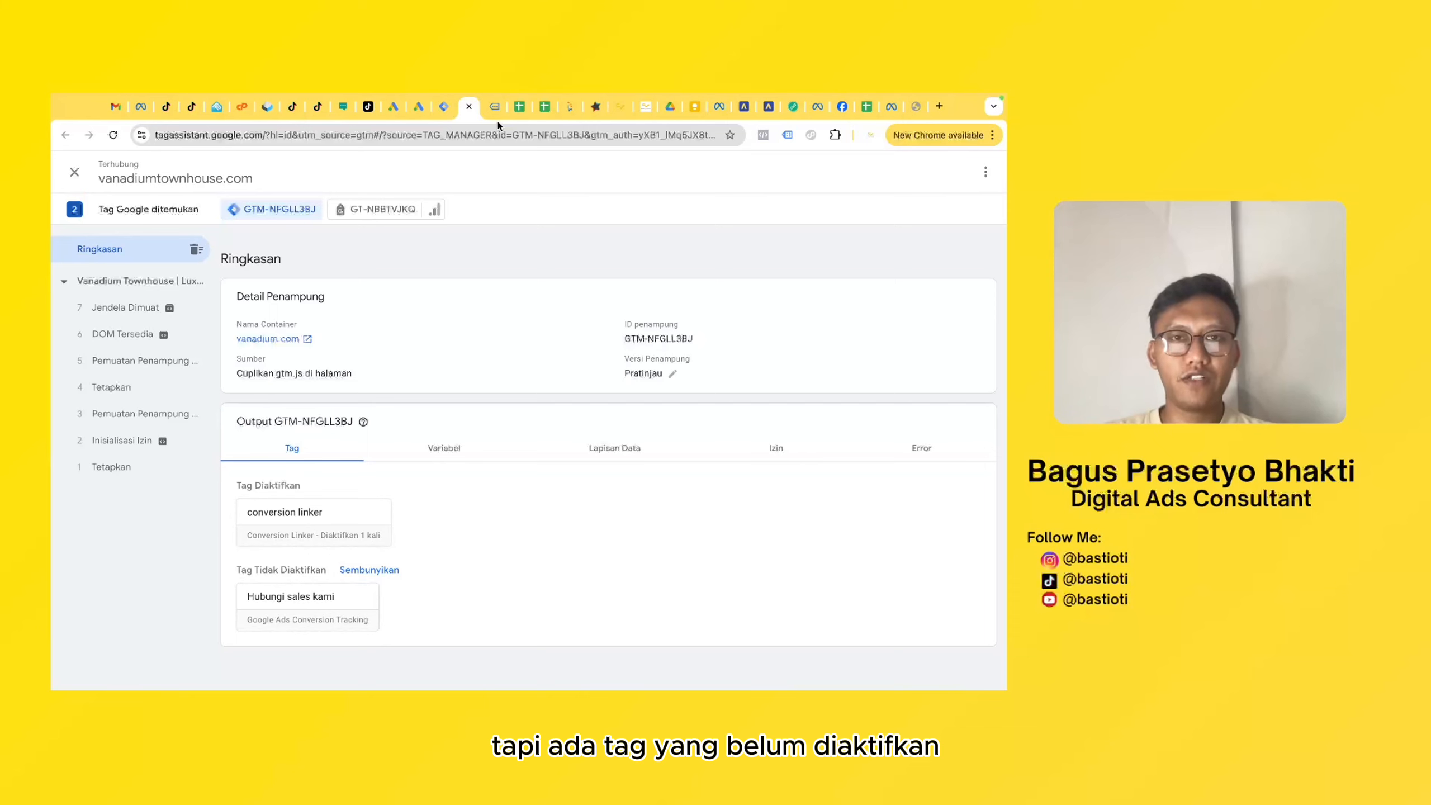
{"action": "left_click", "coordinate": [494, 107]}
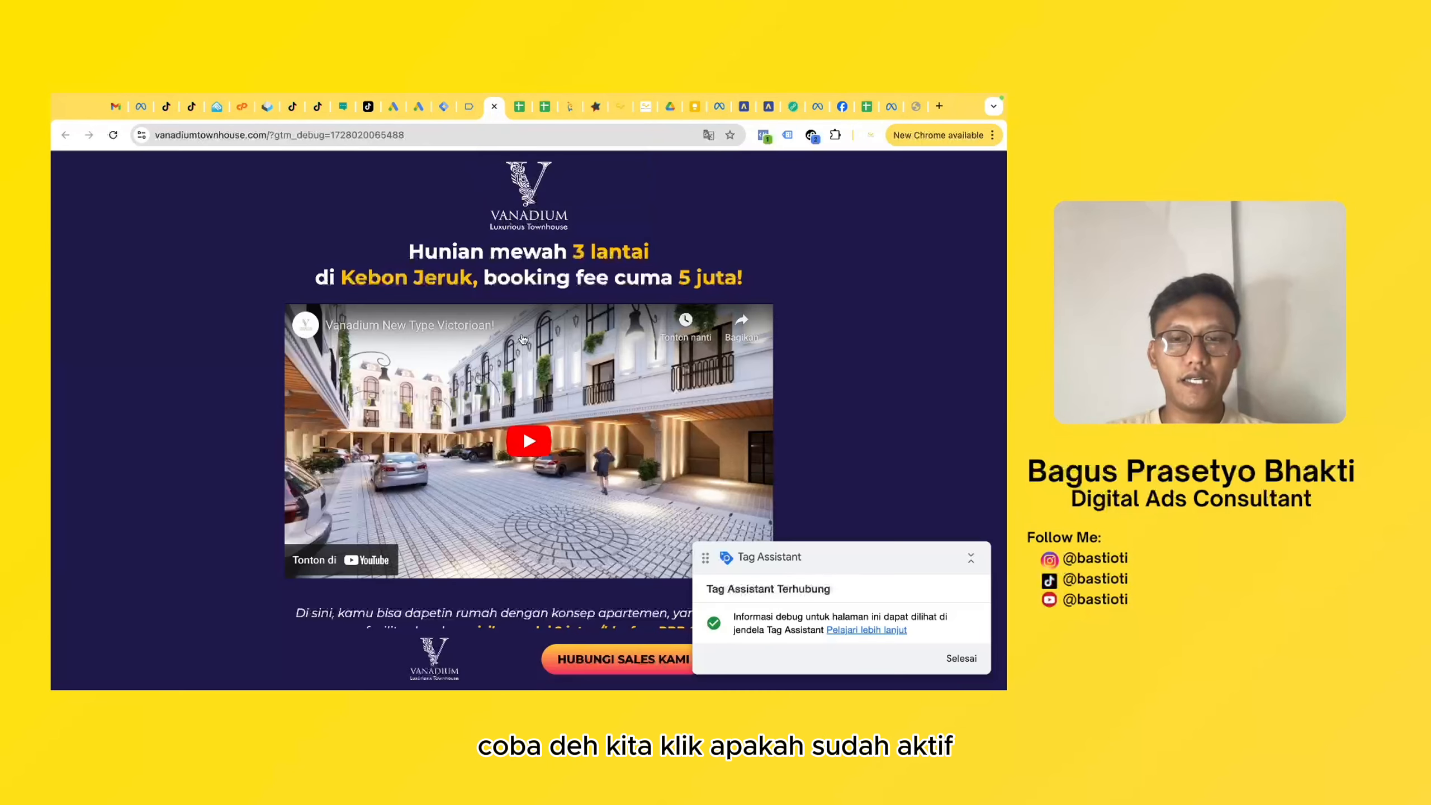
{"action": "left_click", "coordinate": [568, 656]}
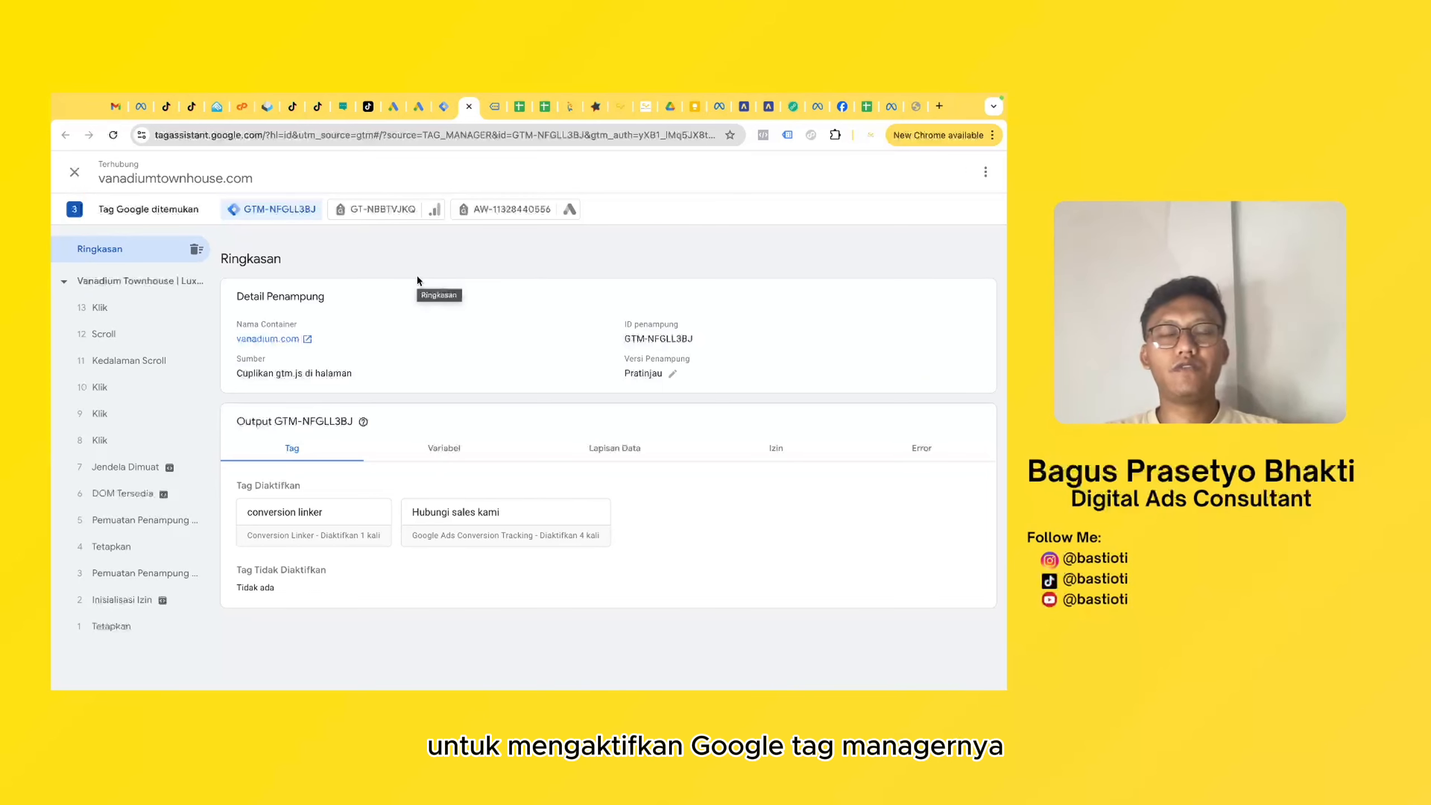
- Finish the Tag Assistant debug session on the website and close Tag Assistant
{"action": "left_click", "coordinate": [506, 109]}
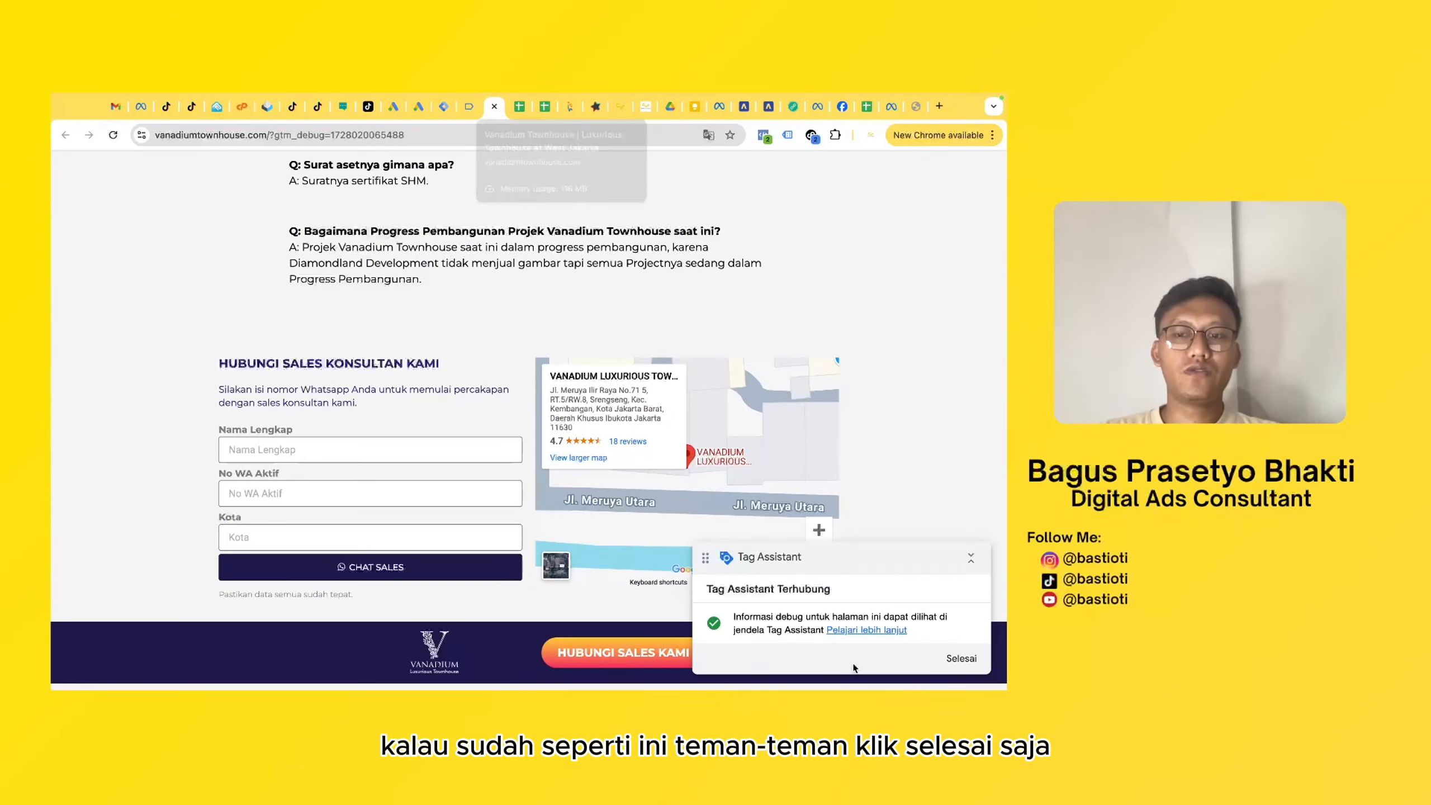
{"action": "left_click", "coordinate": [959, 661]}
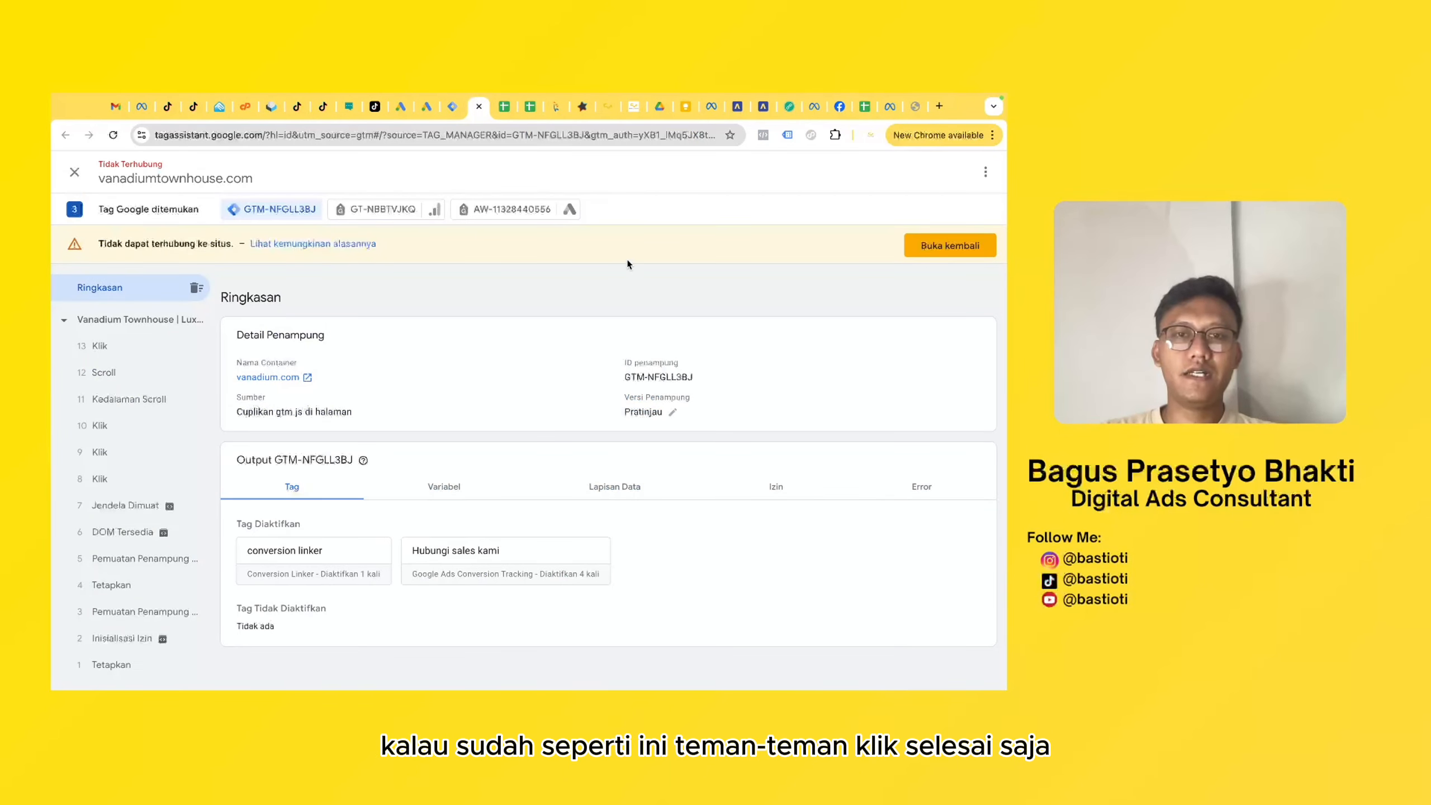
{"action": "left_click", "coordinate": [479, 106]}
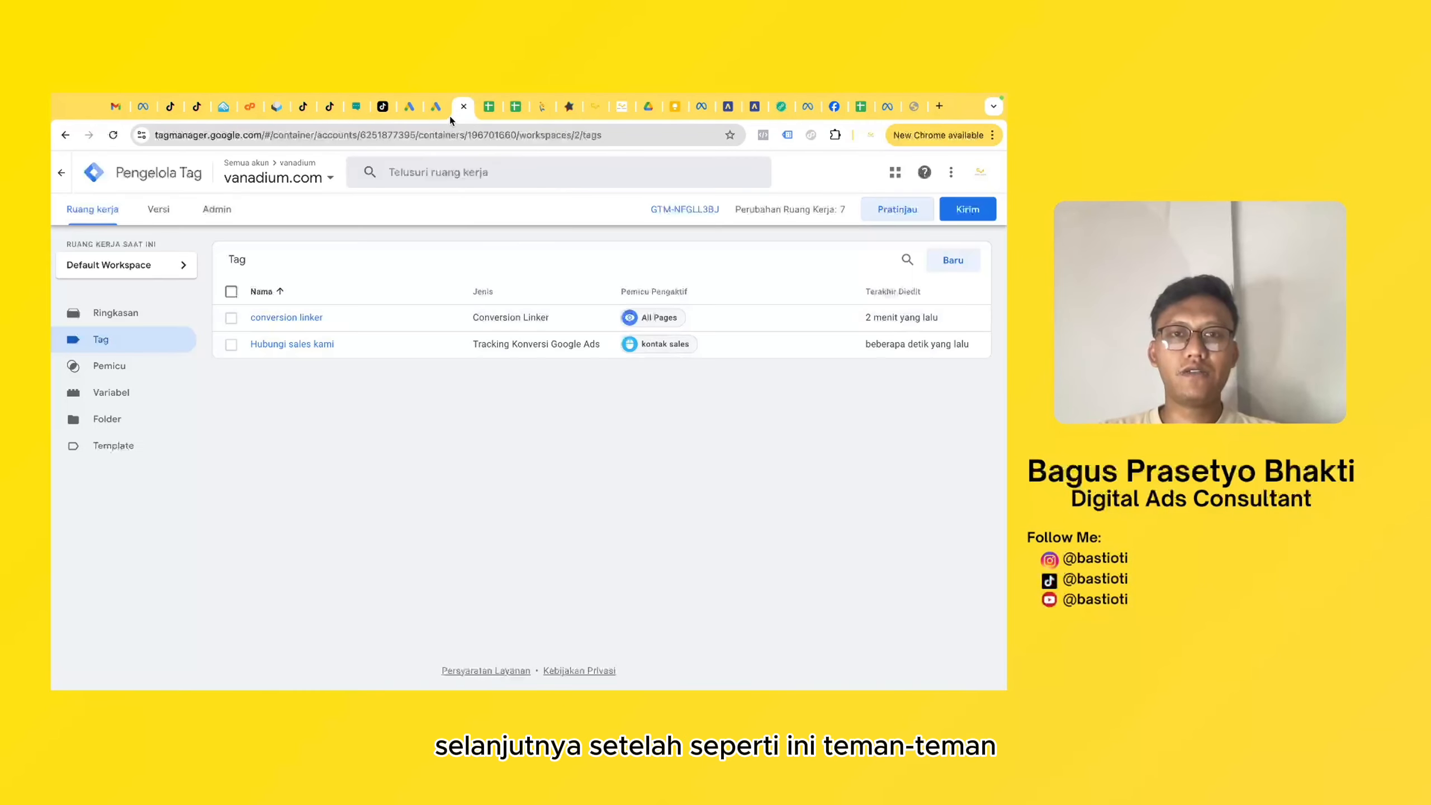
- Switch to Google Ads and return from the Button - Hubungi Sales Kami tag instructions to the conversion summary
{"action": "left_click", "coordinate": [437, 107]}
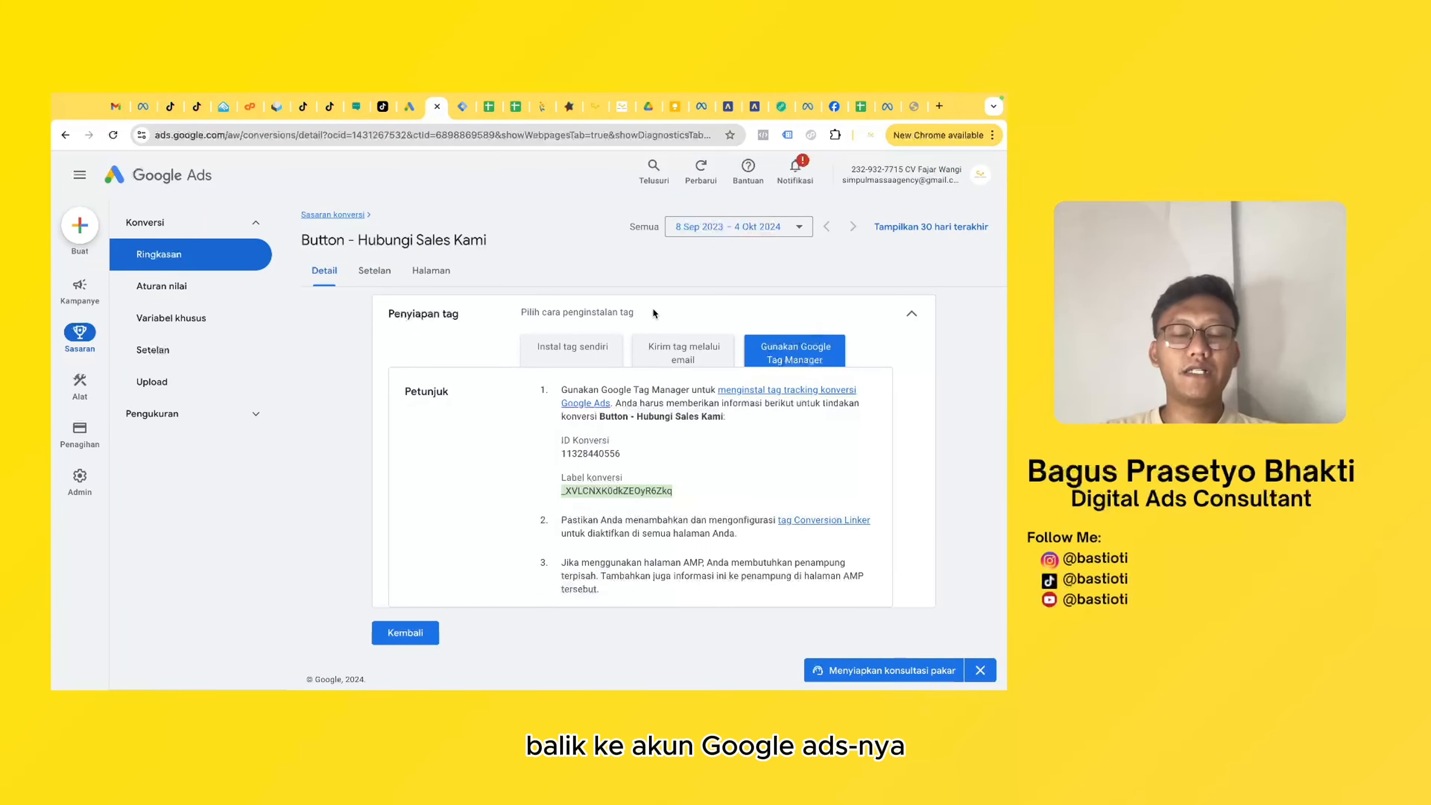
{"action": "left_click", "coordinate": [405, 632]}
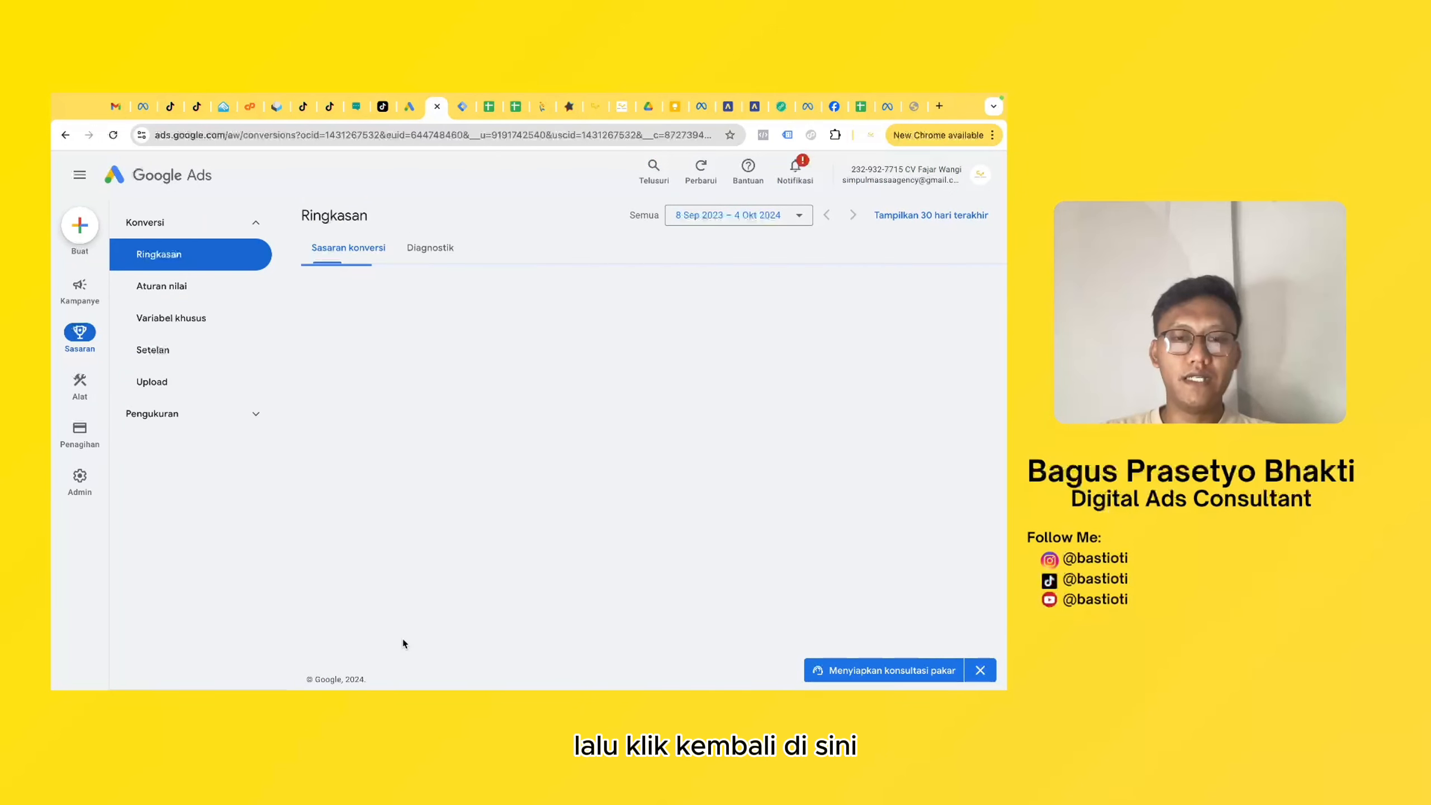
- Submit the workspace changes in Tag Manager and publish the vanadium.com container to Live, leaving the version name and description blank
{"action": "key", "text": "ctrl+Tab"}
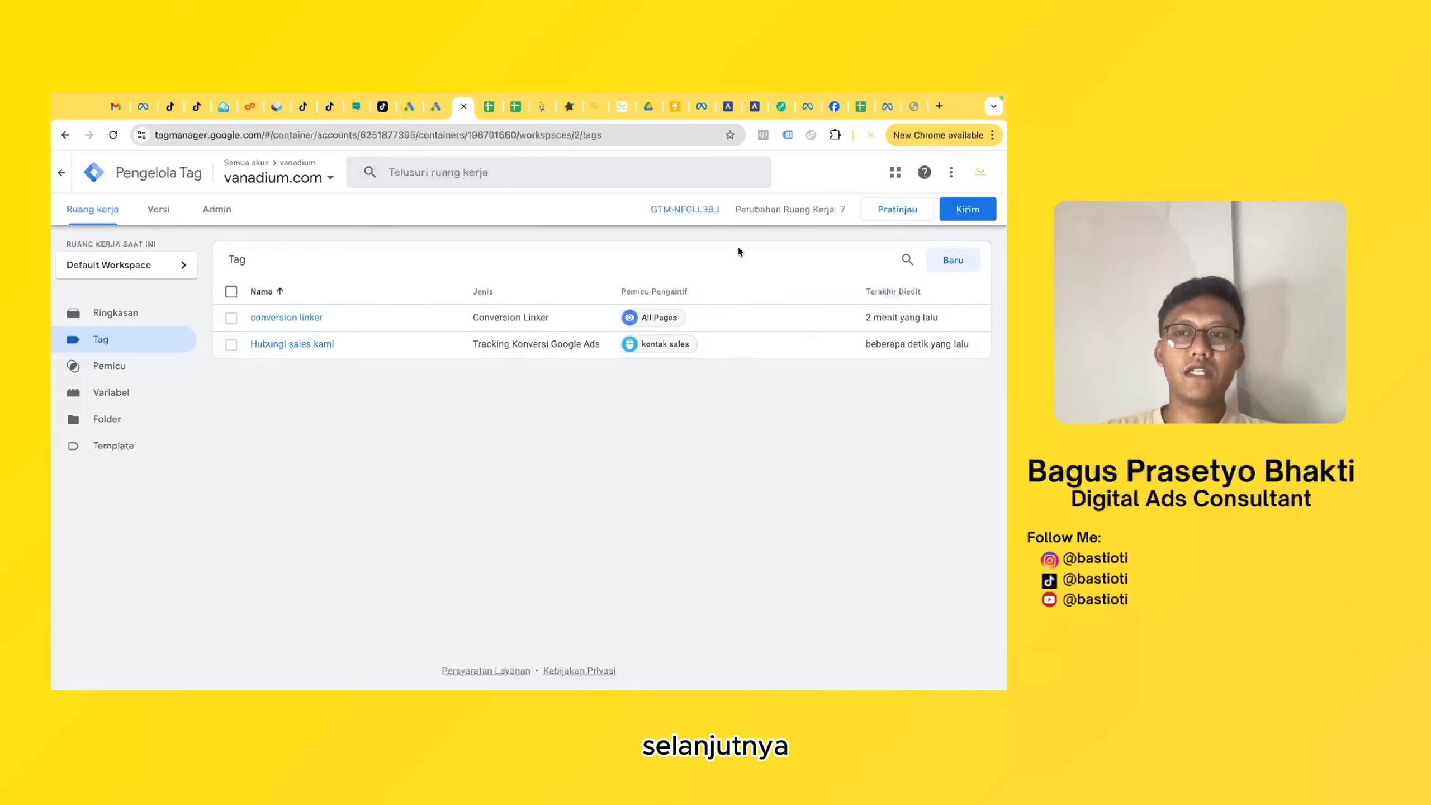
{"action": "left_click", "coordinate": [967, 210]}
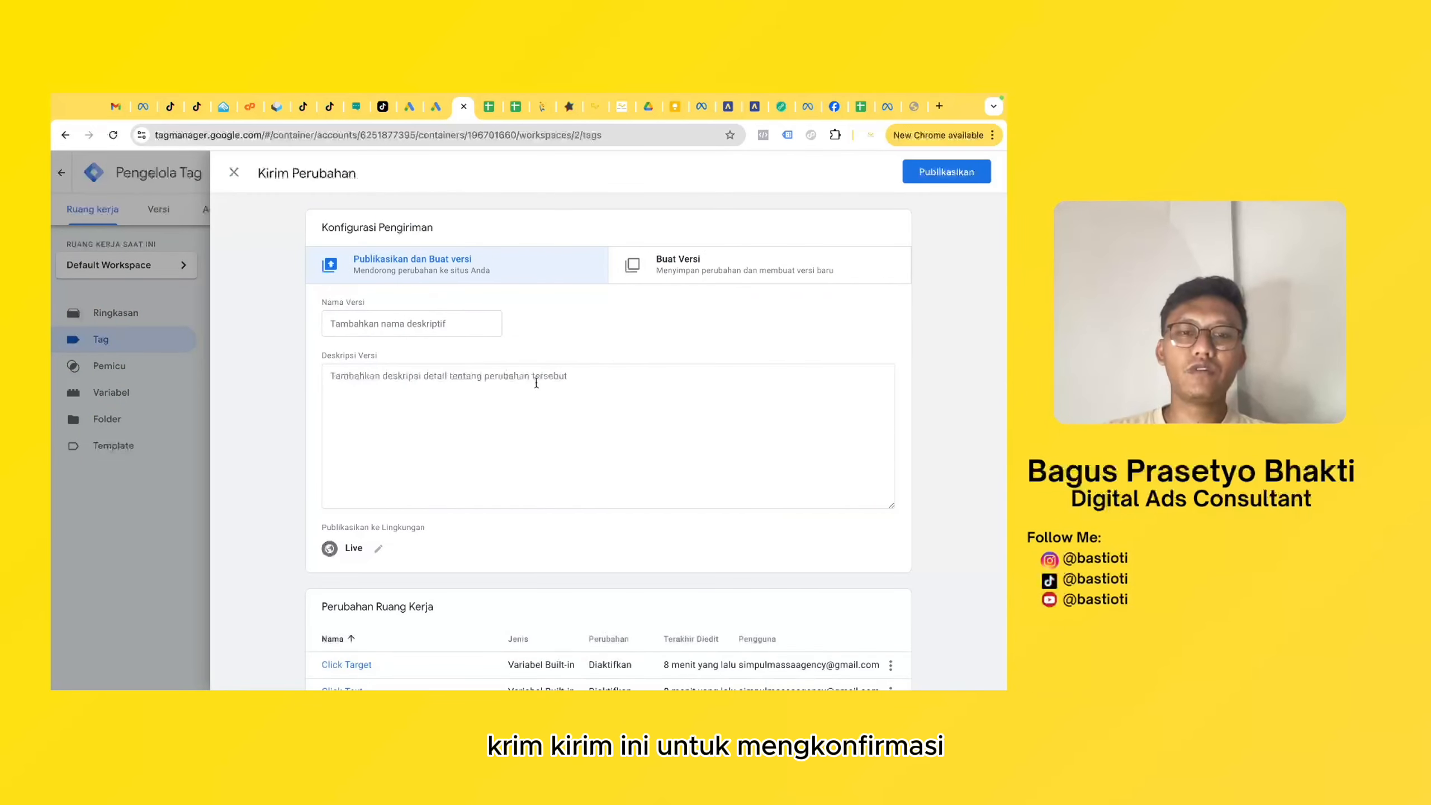
{"action": "scroll", "coordinate": [661, 260], "scroll_direction": "down", "scroll_amount": 4}
{"action": "scroll", "coordinate": [544, 383], "scroll_direction": "up", "scroll_amount": 4}
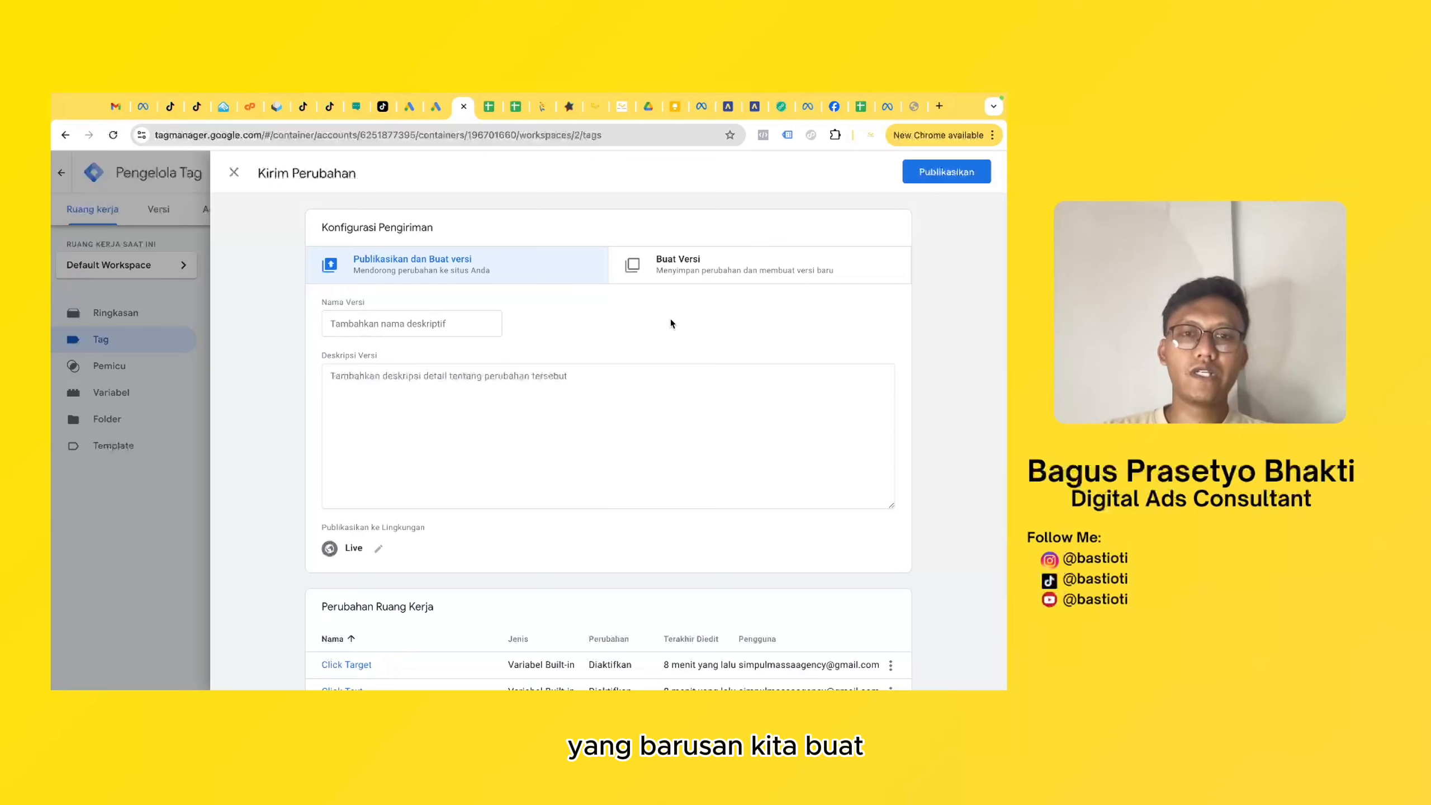
{"action": "left_click", "coordinate": [929, 173]}
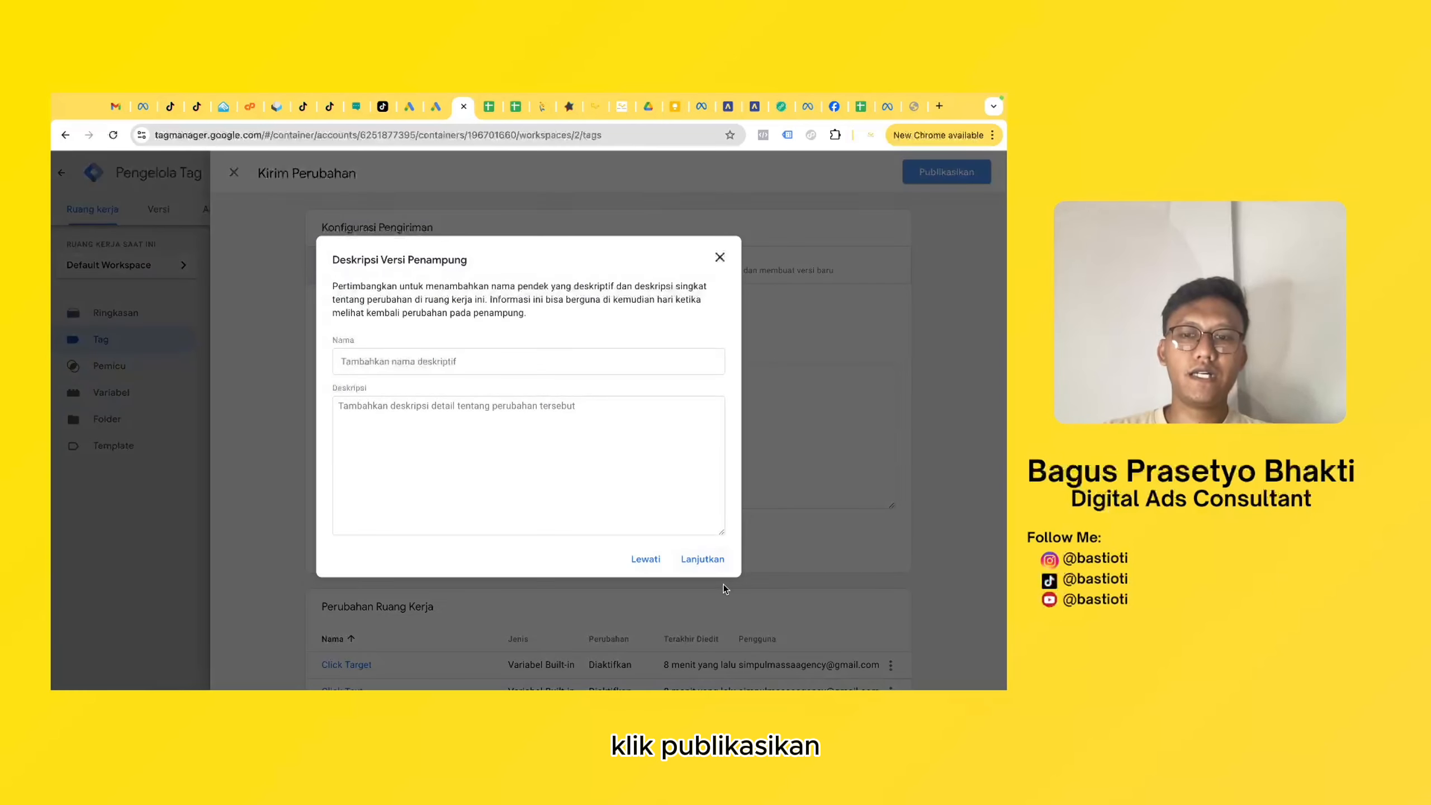
{"action": "left_click", "coordinate": [683, 558]}
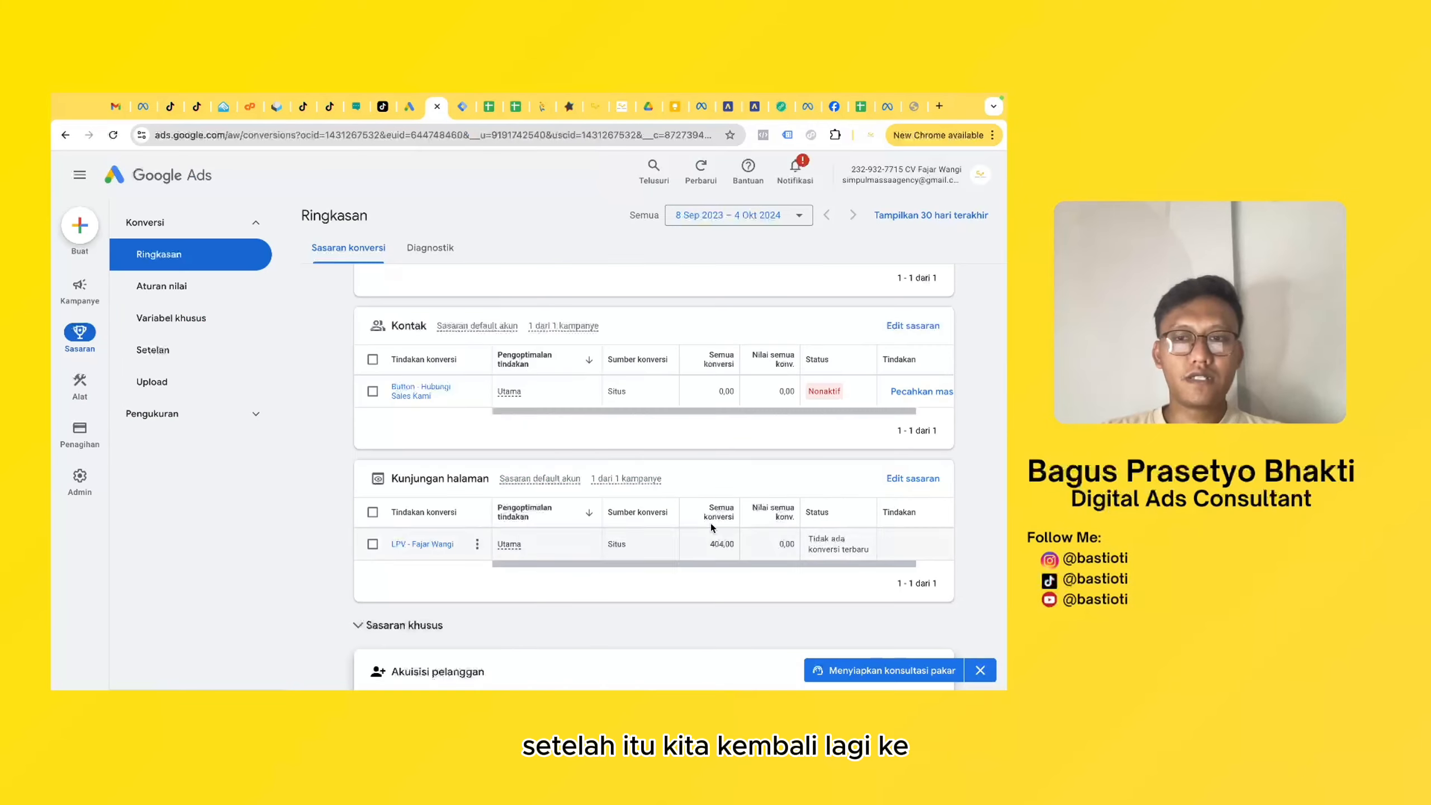
- Check the status details of the Button - Hubungi Sales Kami conversion action under Kontak in Google Ads
{"action": "scroll", "coordinate": [610, 436], "scroll_direction": "up", "scroll_amount": 3}
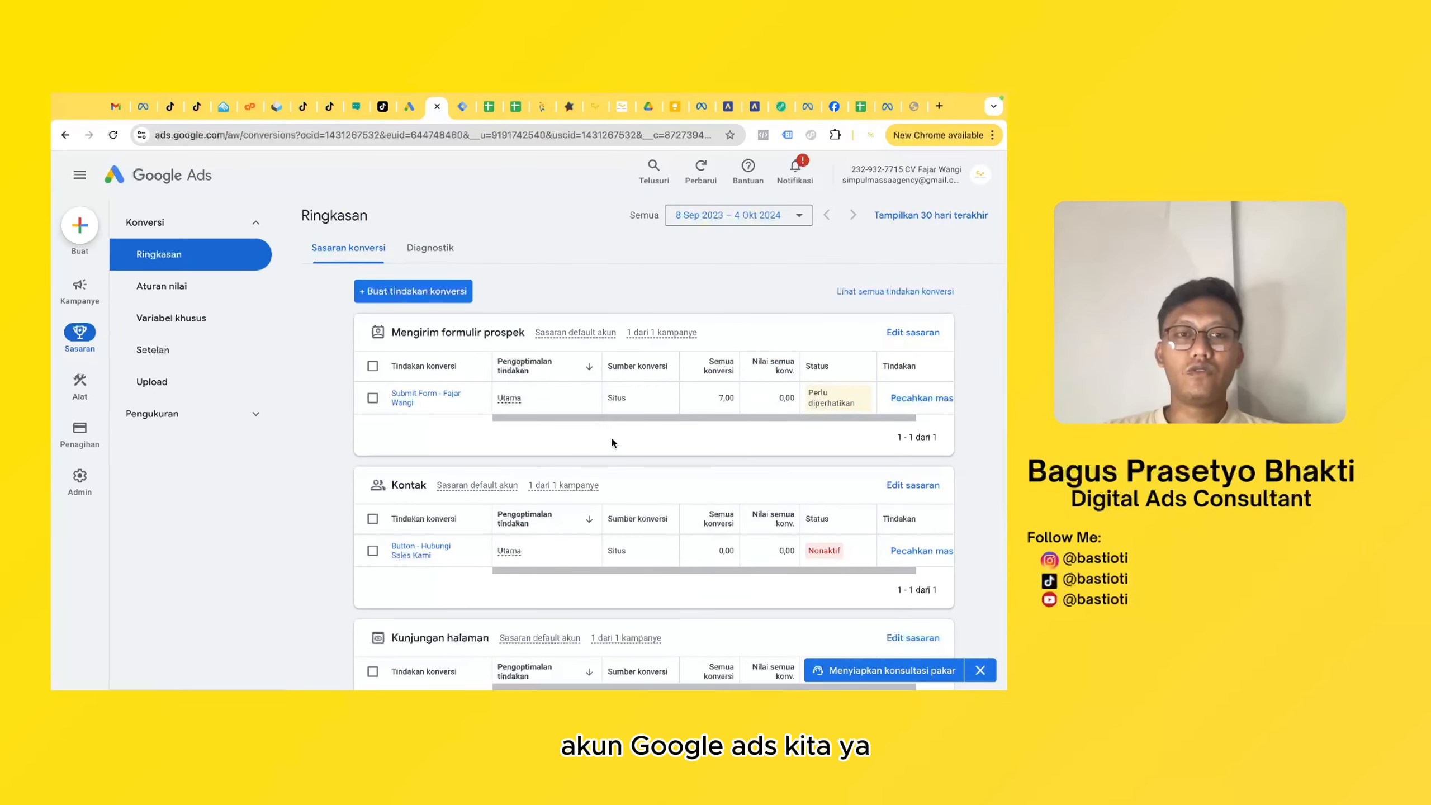
{"action": "scroll", "coordinate": [611, 436], "scroll_direction": "down", "scroll_amount": 2}
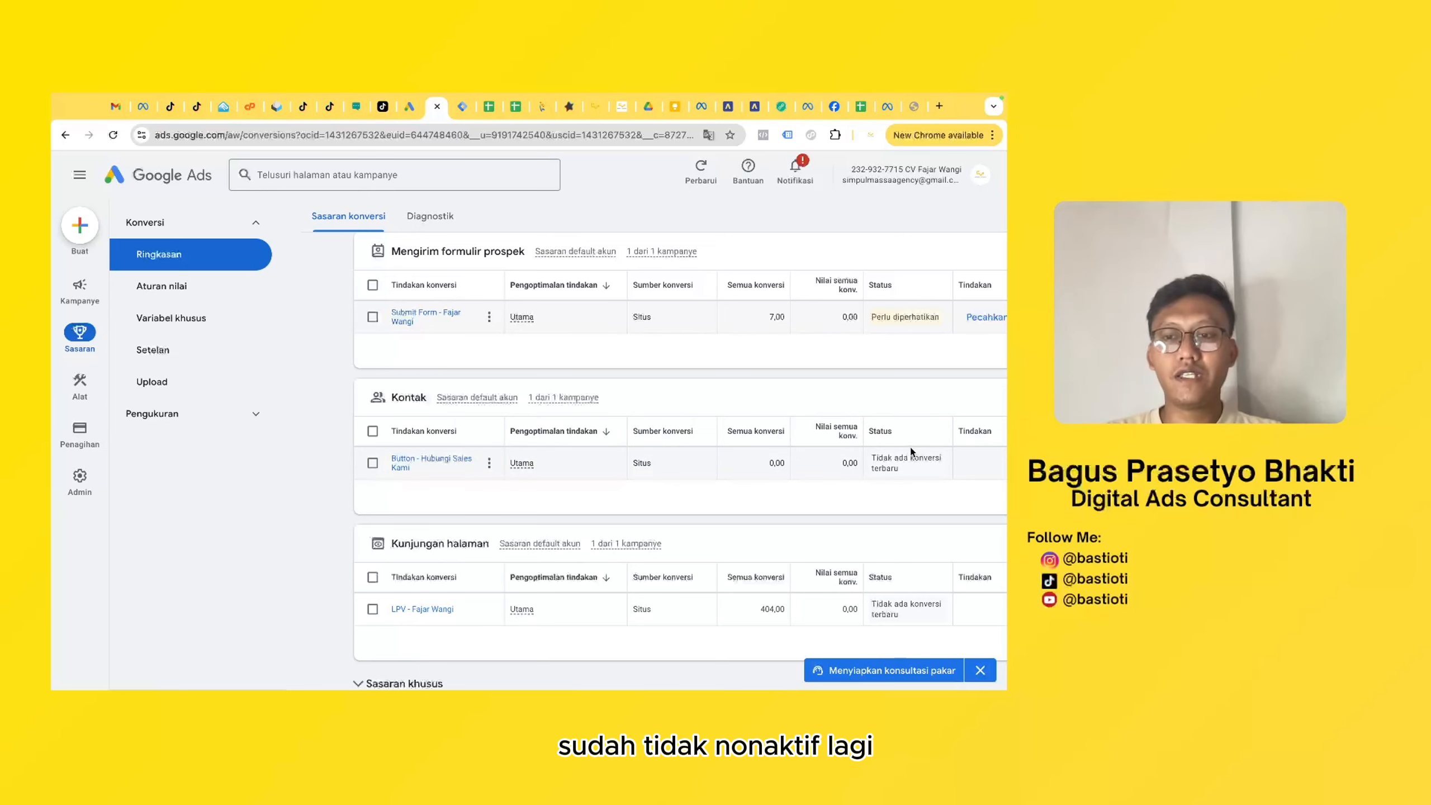
{"action": "mouse_move", "coordinate": [902, 464]}
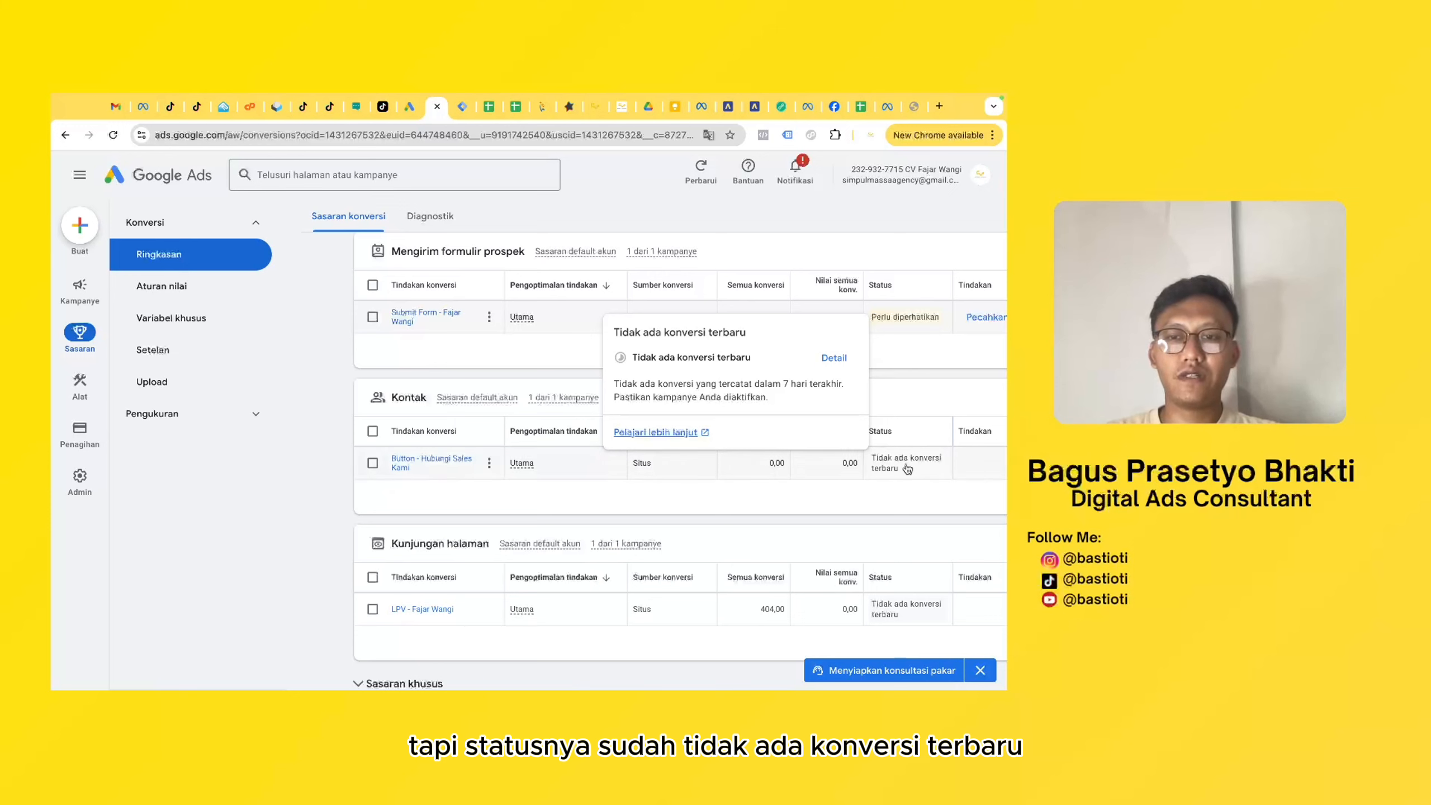